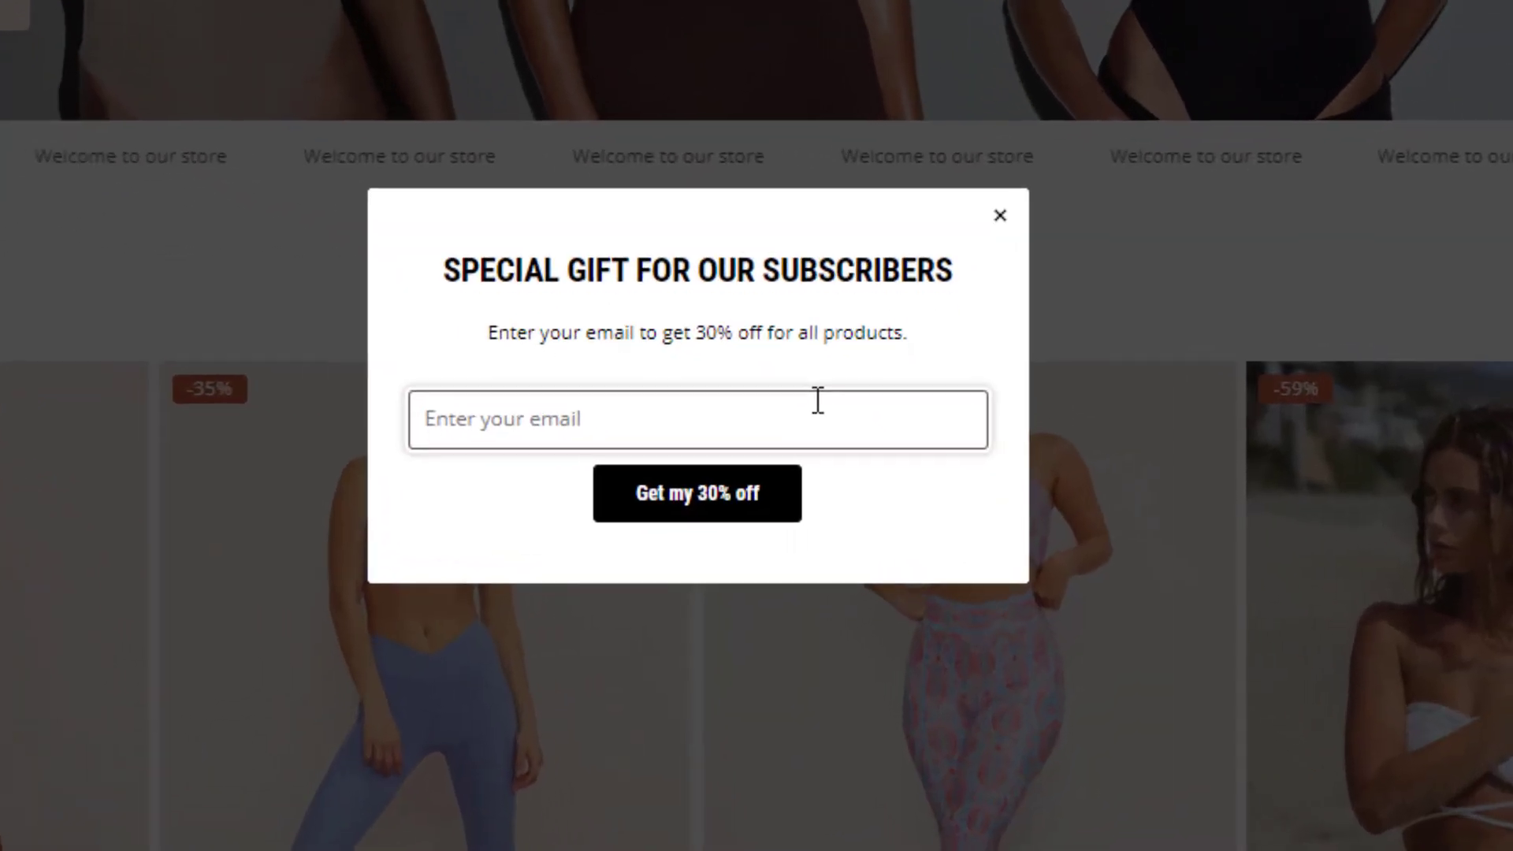
Step: Enter an email address in the storefront pop-up, claim 30% off, and copy the revealed code
{"action": "left_click", "coordinate": [818, 400]}
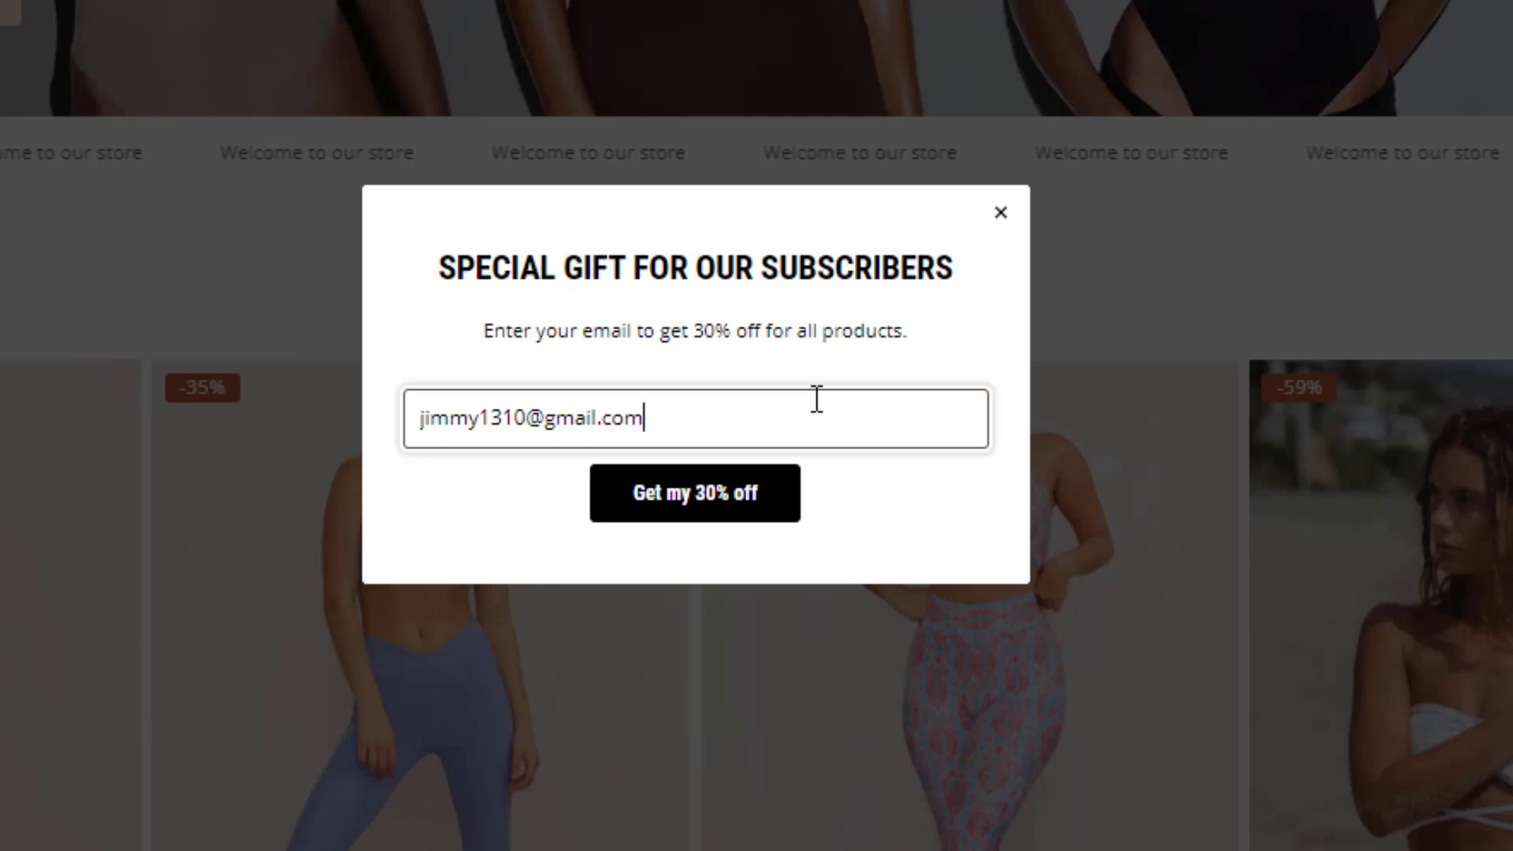
{"action": "left_click", "coordinate": [765, 493]}
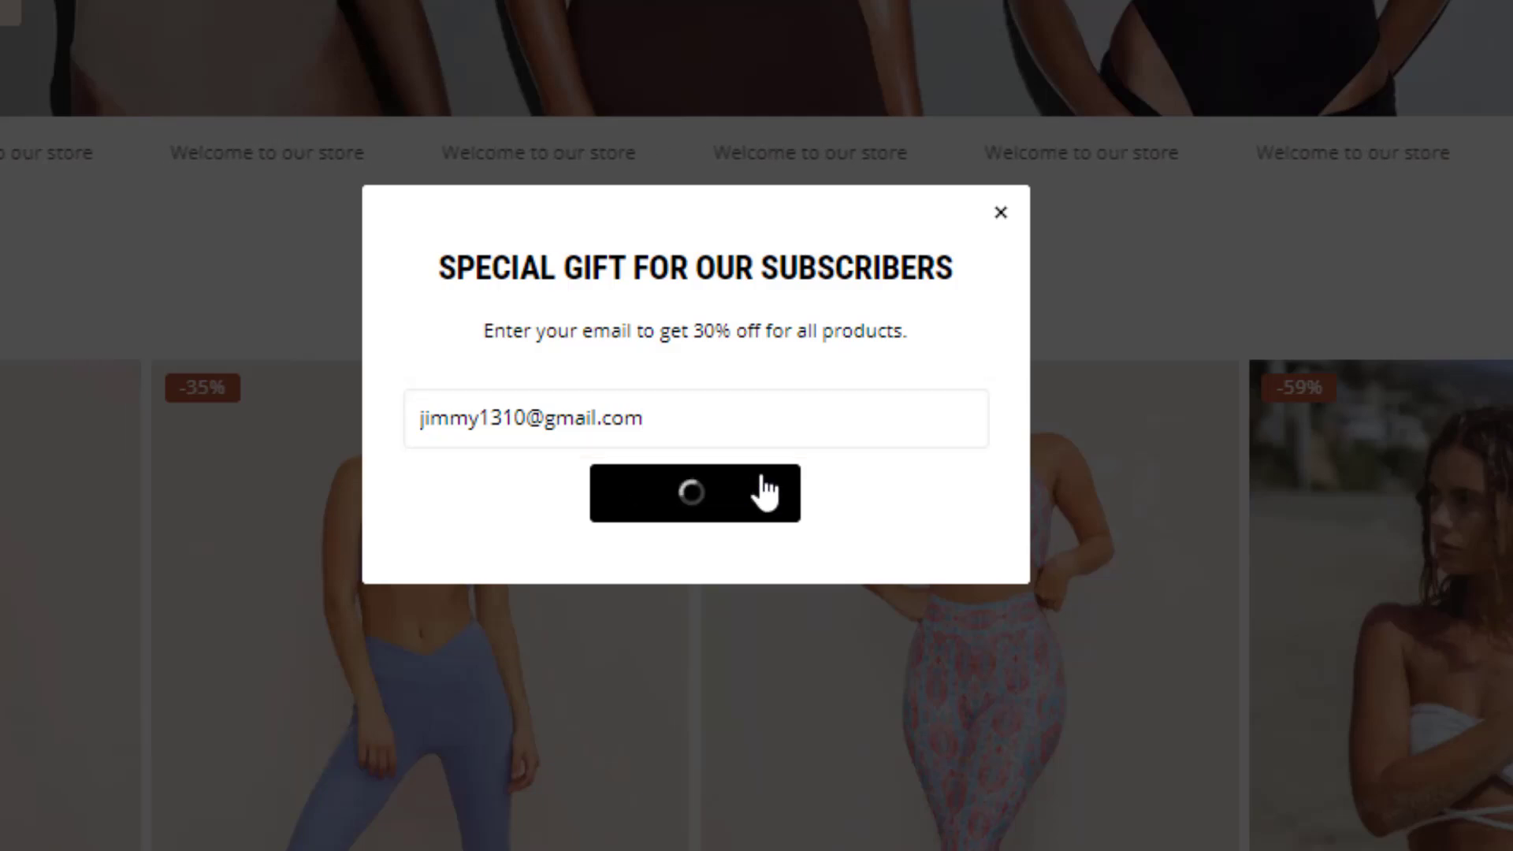
{"action": "left_click", "coordinate": [805, 426]}
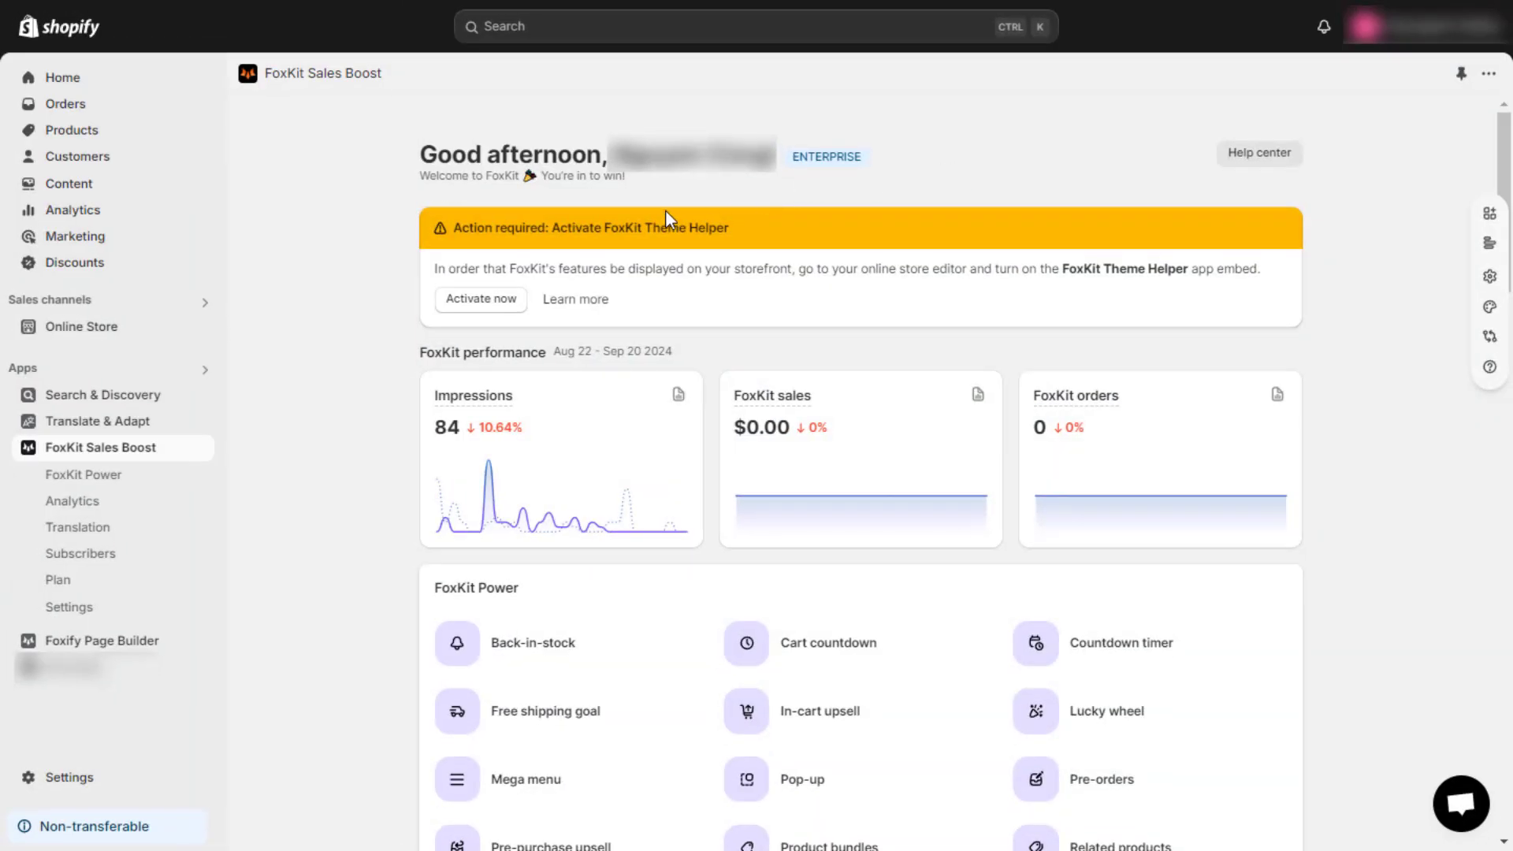
Step: Activate the FoxKit Theme Helper app embed, then reopen FoxKit Sales Boost from the Apps list
{"action": "left_click", "coordinate": [483, 299]}
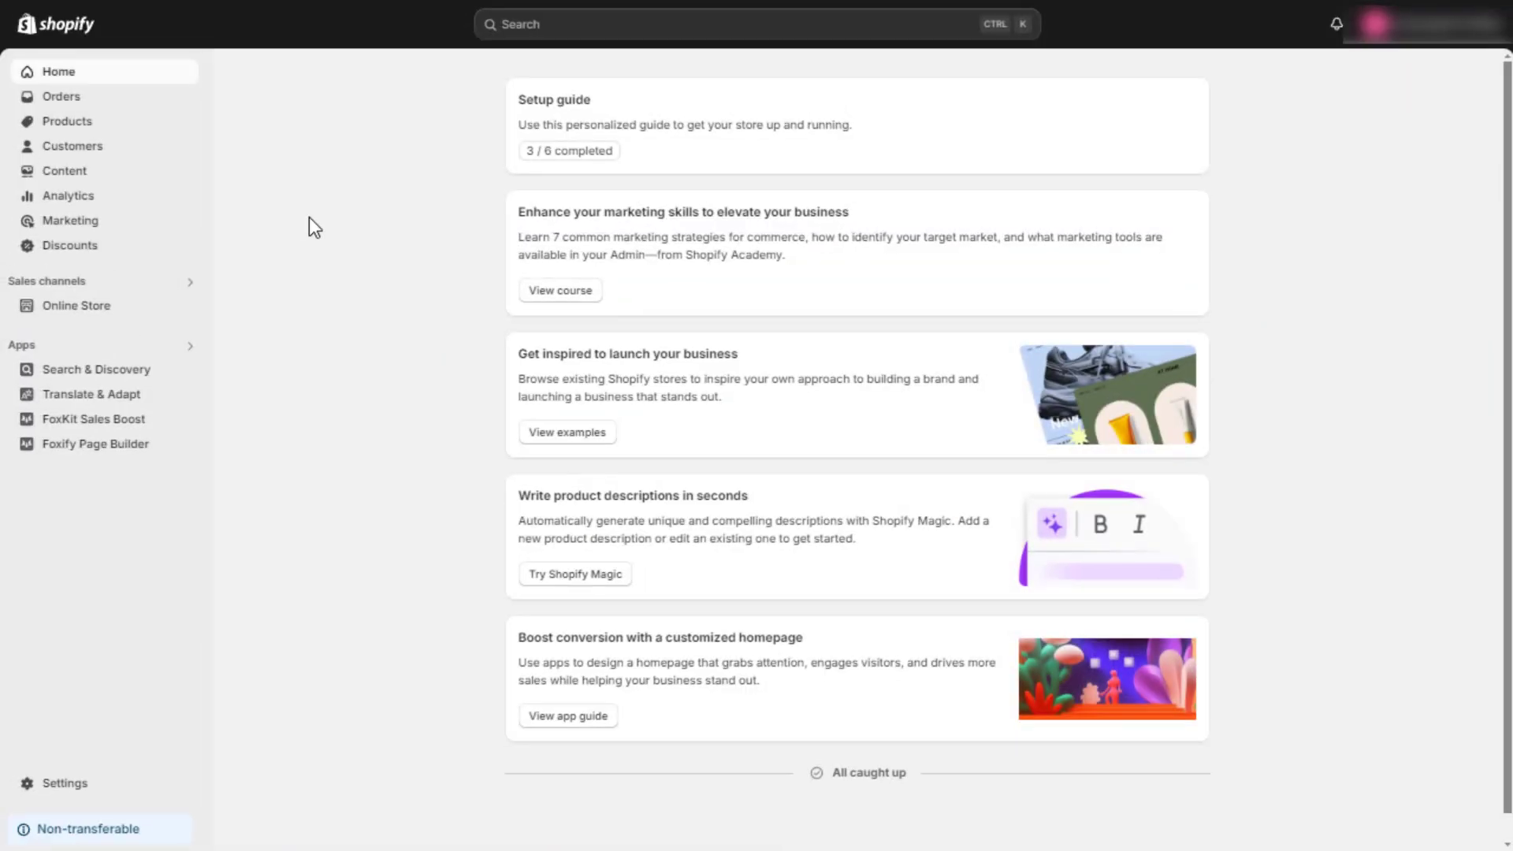
{"action": "left_click", "coordinate": [191, 347]}
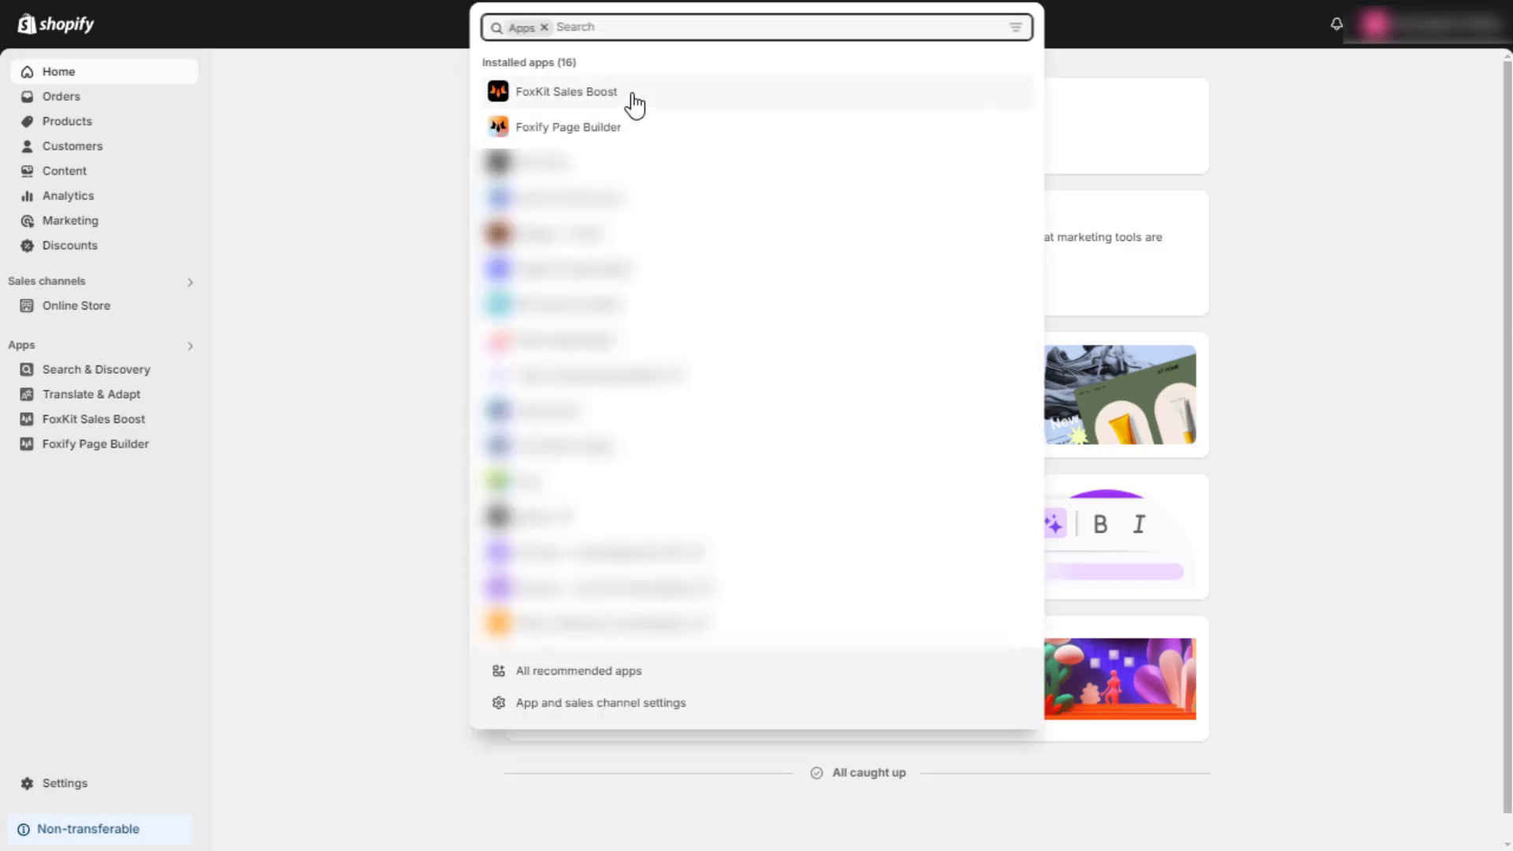
{"action": "left_click", "coordinate": [632, 94]}
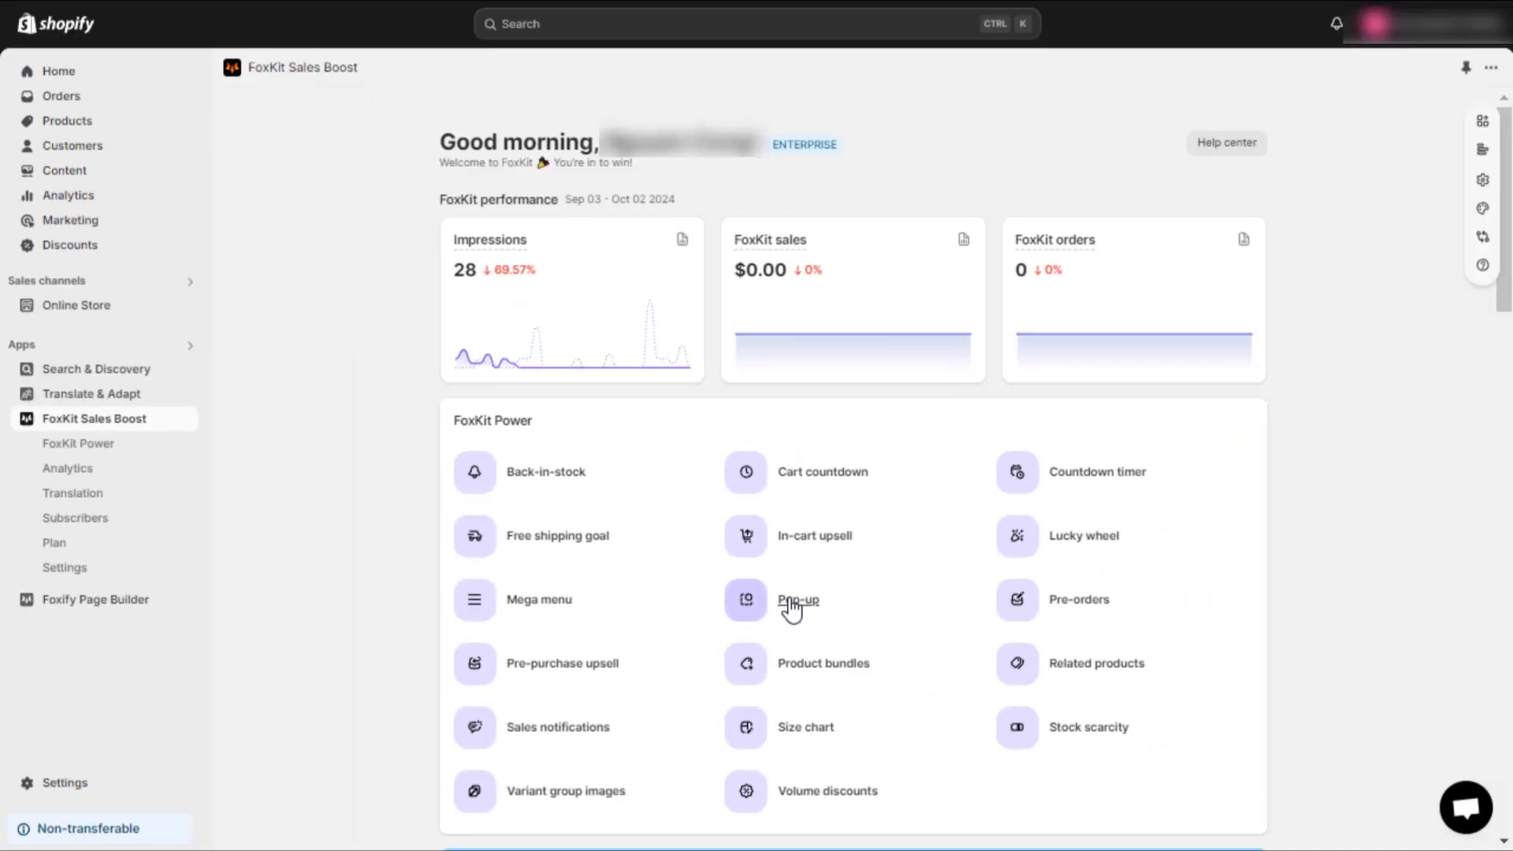
Step: Open the FoxKit Pop-up settings and change the popup type under General
{"action": "left_click", "coordinate": [799, 432]}
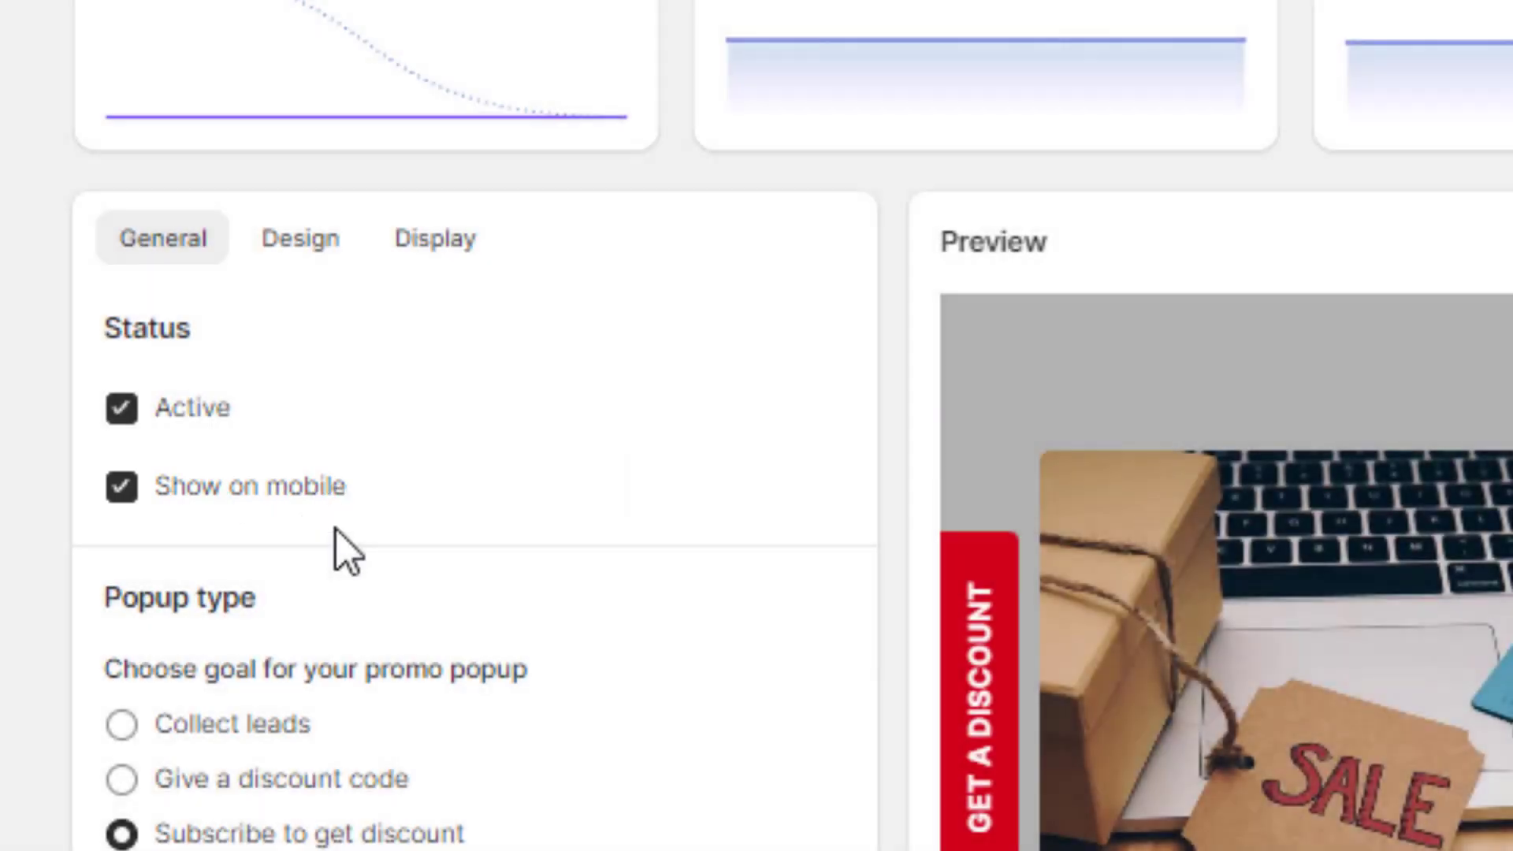
{"action": "scroll", "coordinate": [338, 531], "scroll_direction": "down", "scroll_amount": 3}
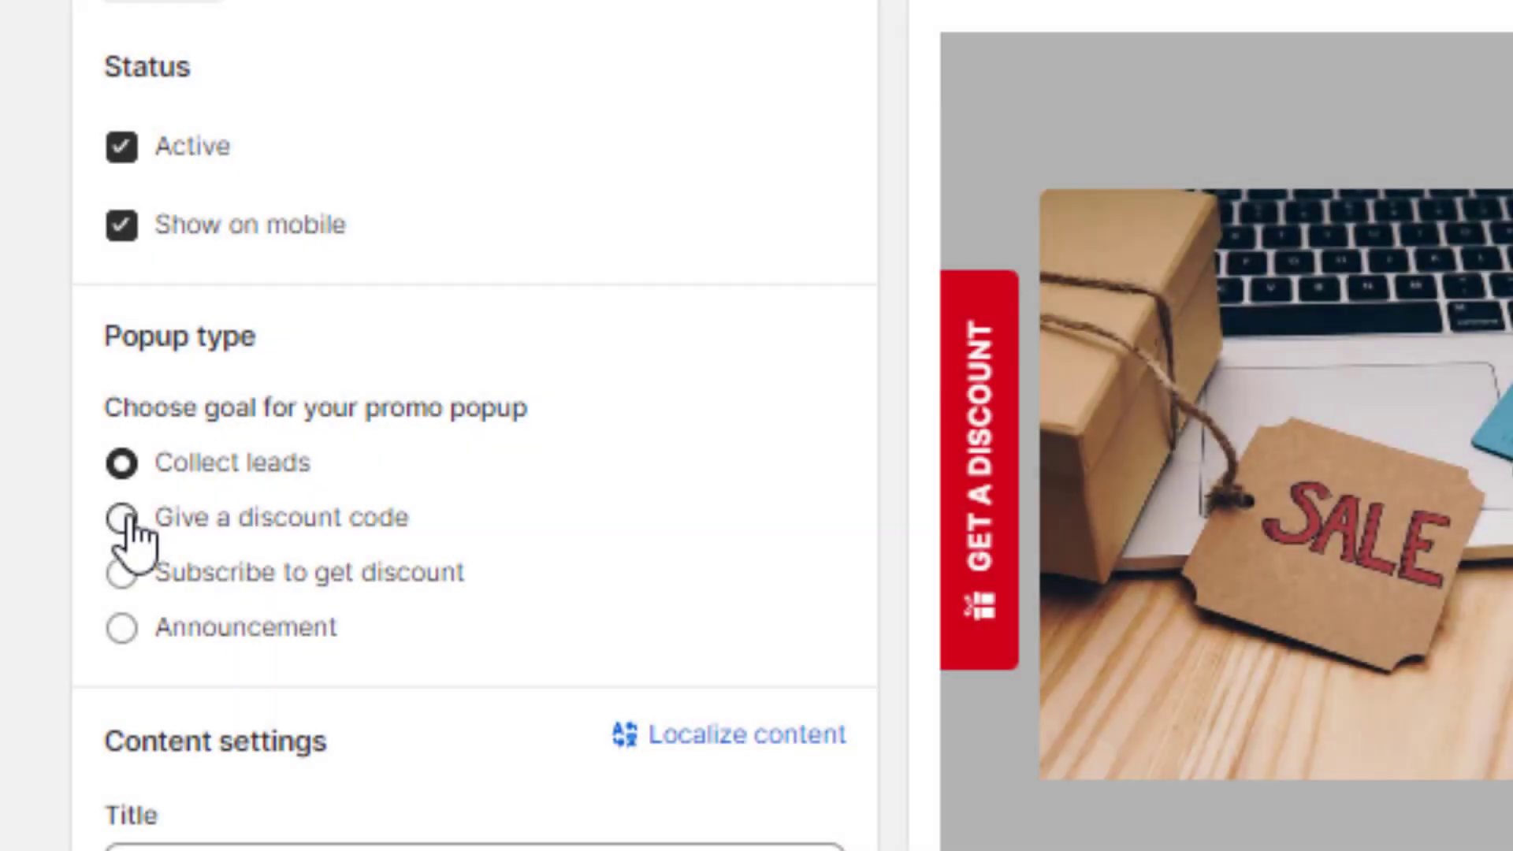
{"action": "left_click", "coordinate": [124, 518]}
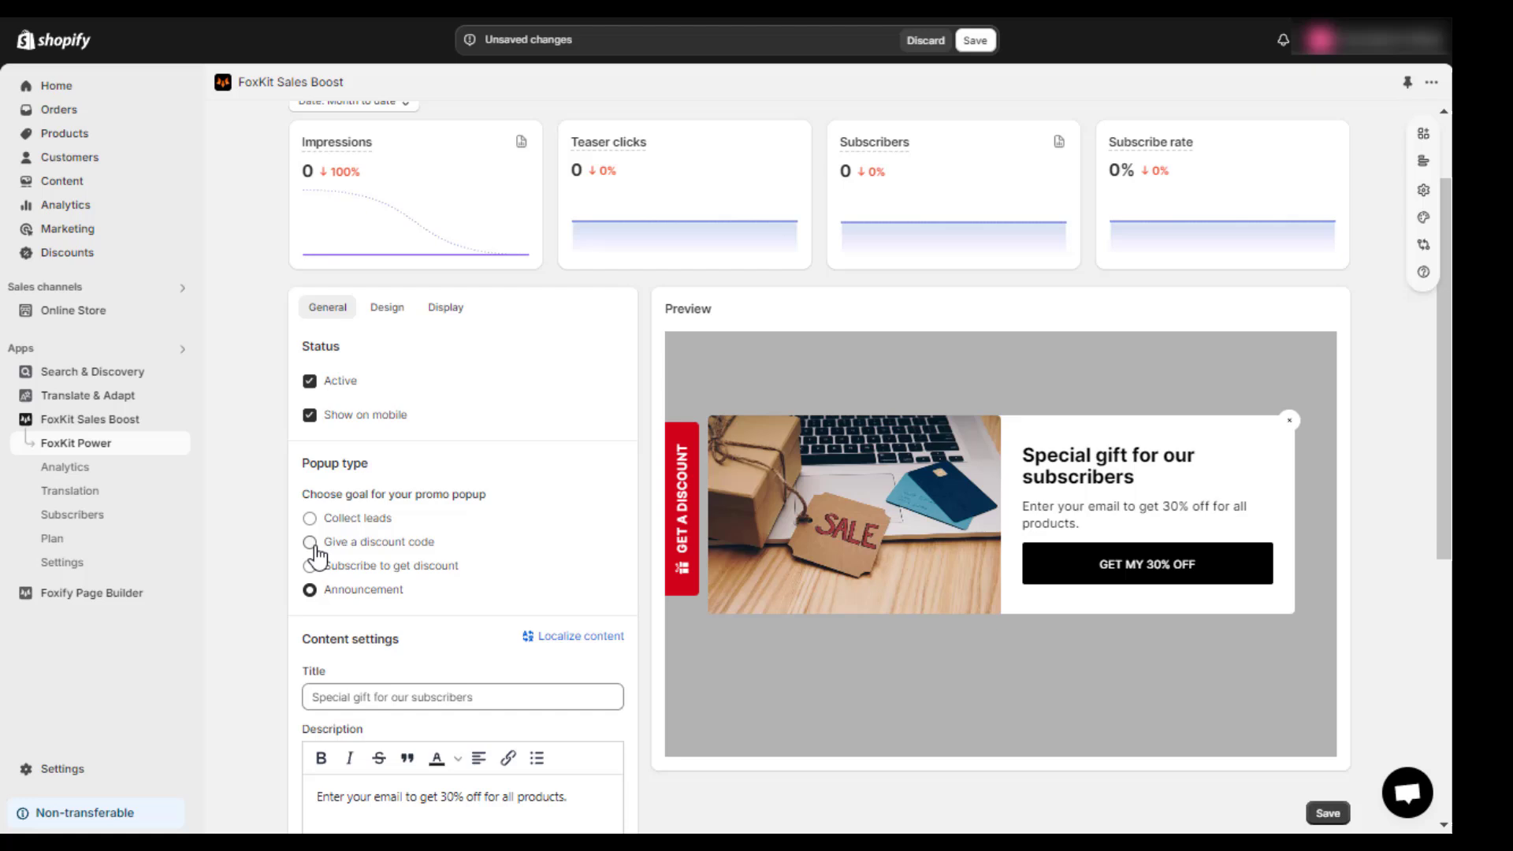
Step: Make the popup Subscribe to get discount and review its description, button, placeholder and thank-you fields
{"action": "left_click", "coordinate": [308, 565]}
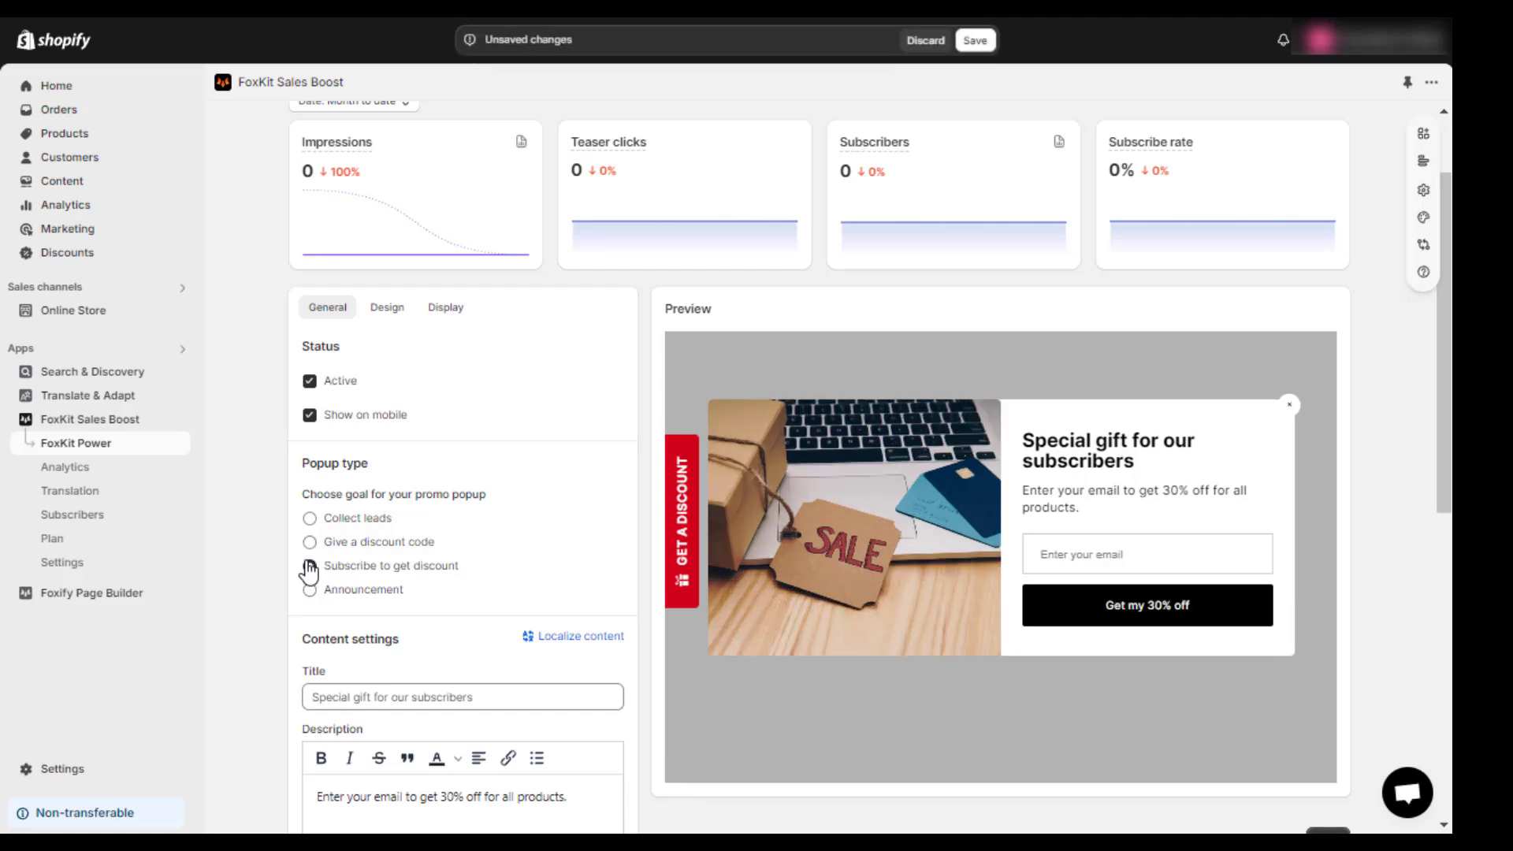
{"action": "scroll", "coordinate": [494, 608], "scroll_direction": "down", "scroll_amount": 5}
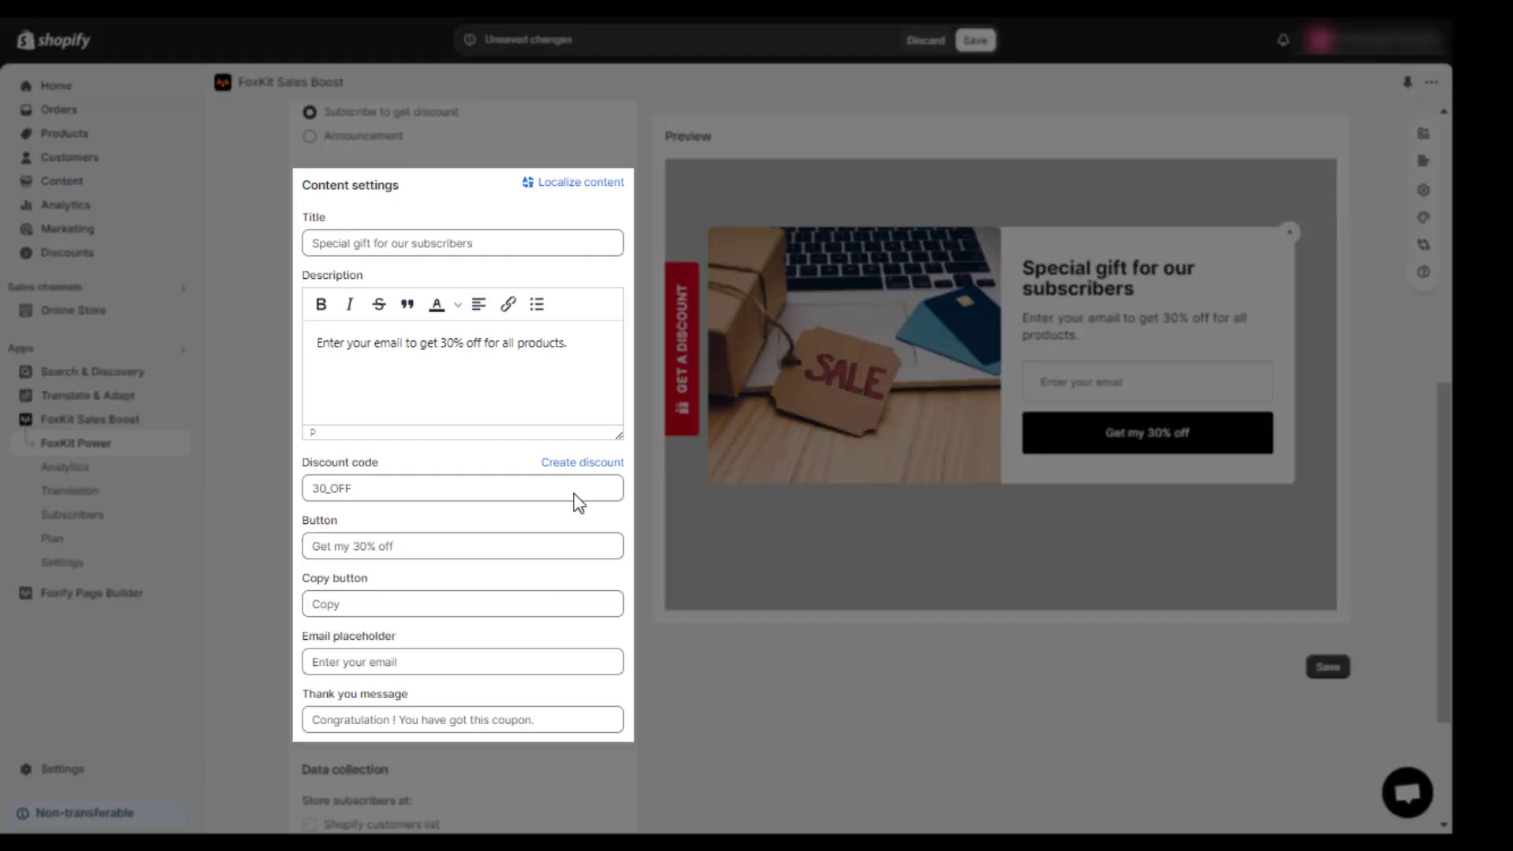
{"action": "left_click", "coordinate": [565, 343]}
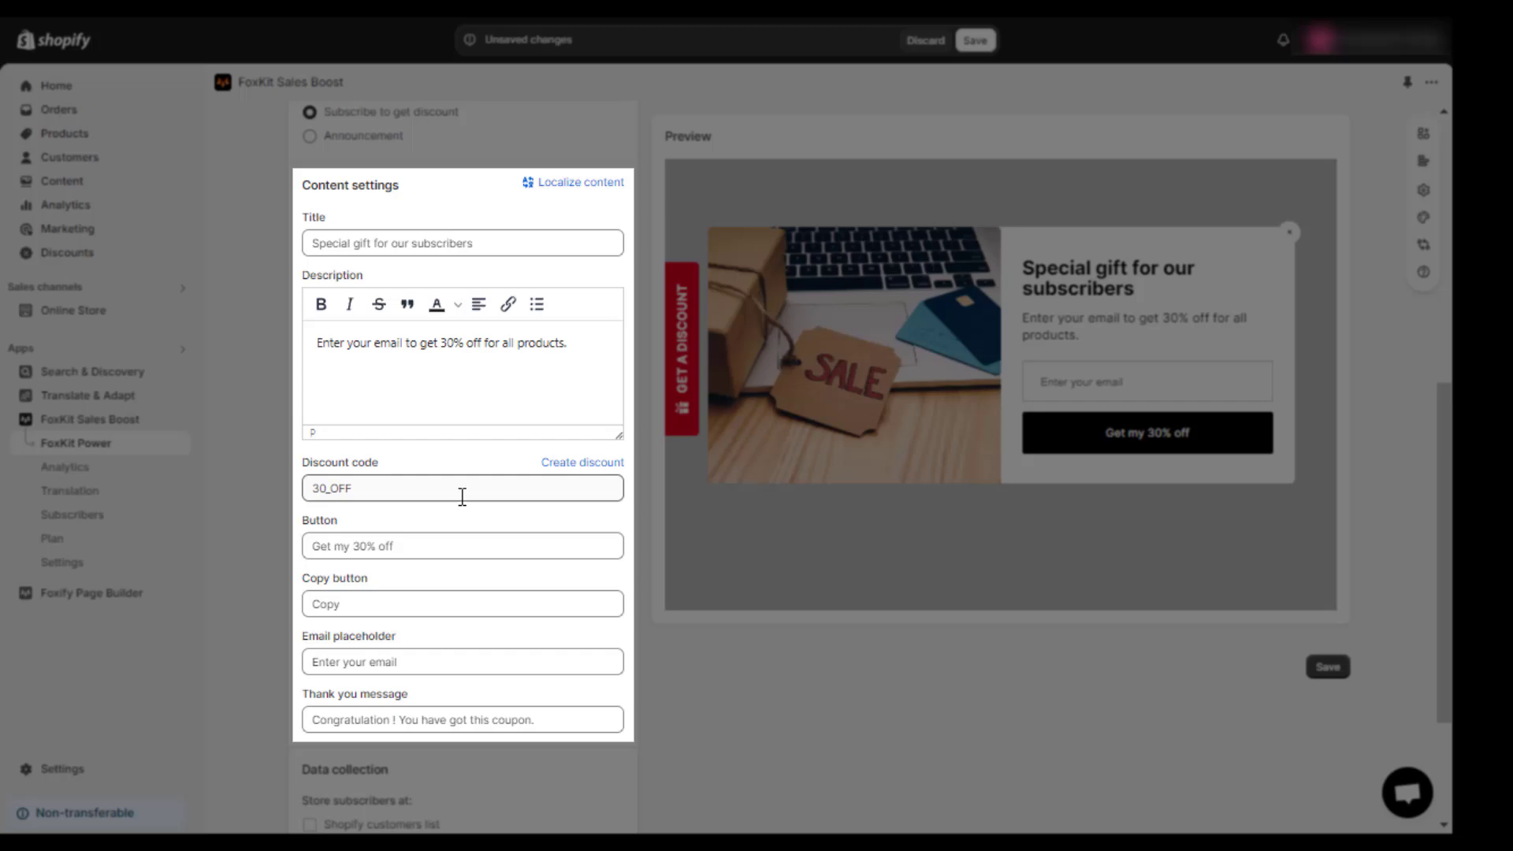
{"action": "left_click", "coordinate": [429, 603]}
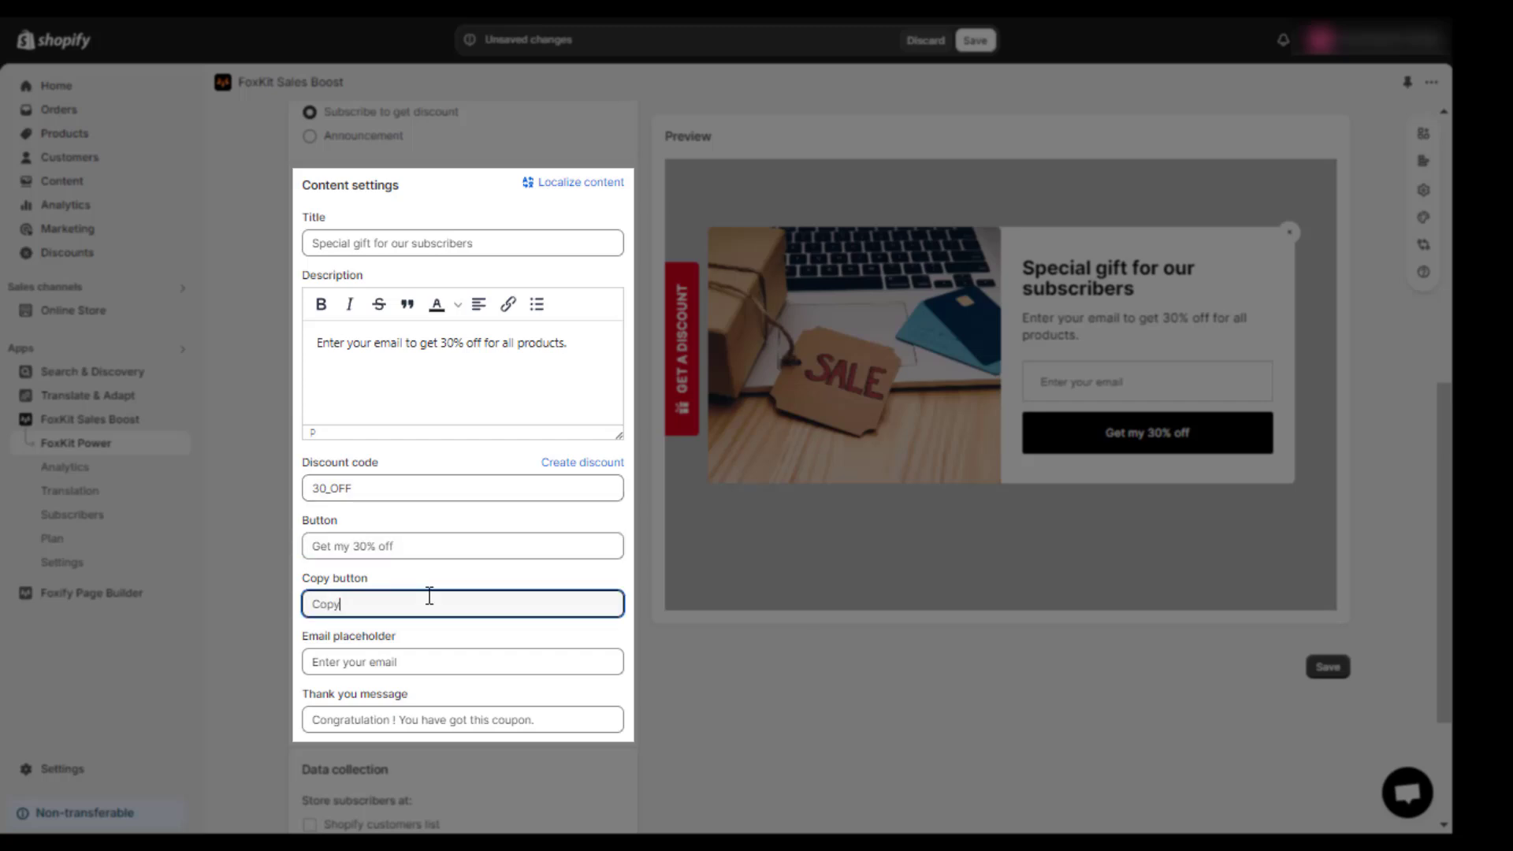
{"action": "left_click", "coordinate": [442, 656]}
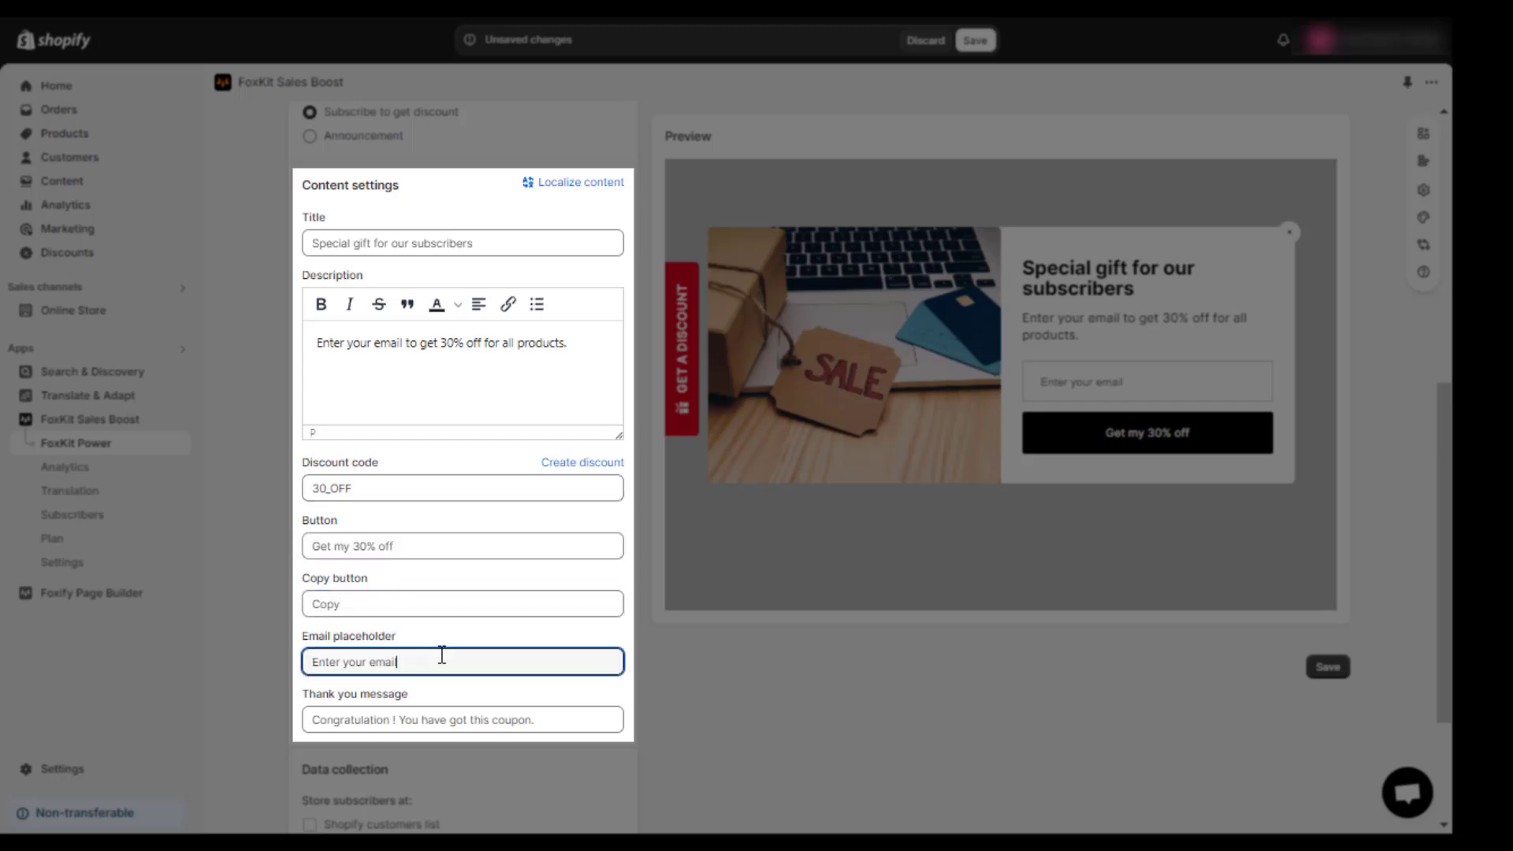
{"action": "left_click", "coordinate": [552, 717]}
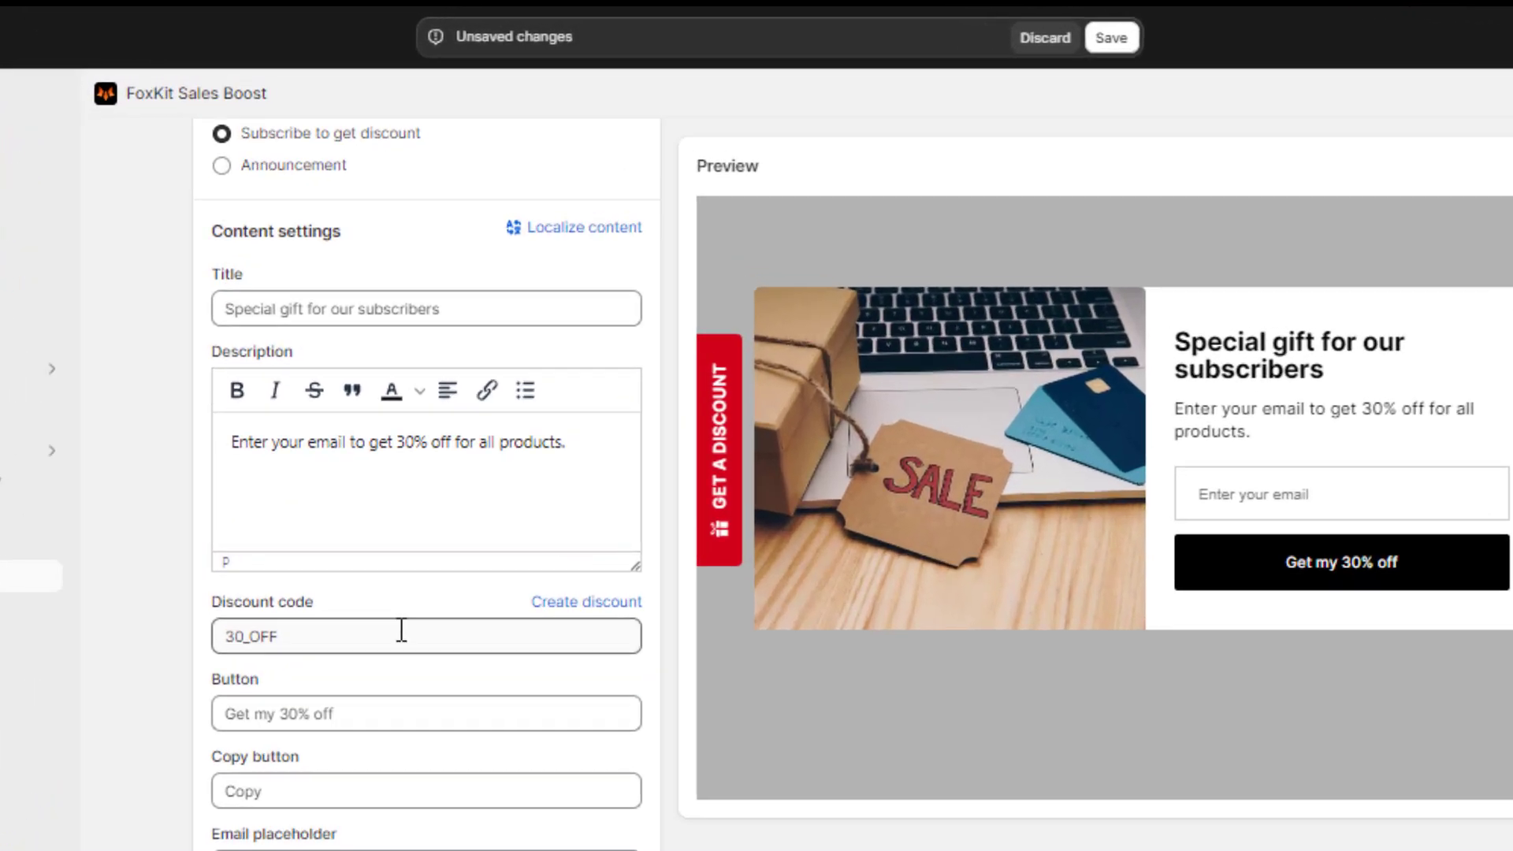
{"action": "left_click", "coordinate": [401, 633]}
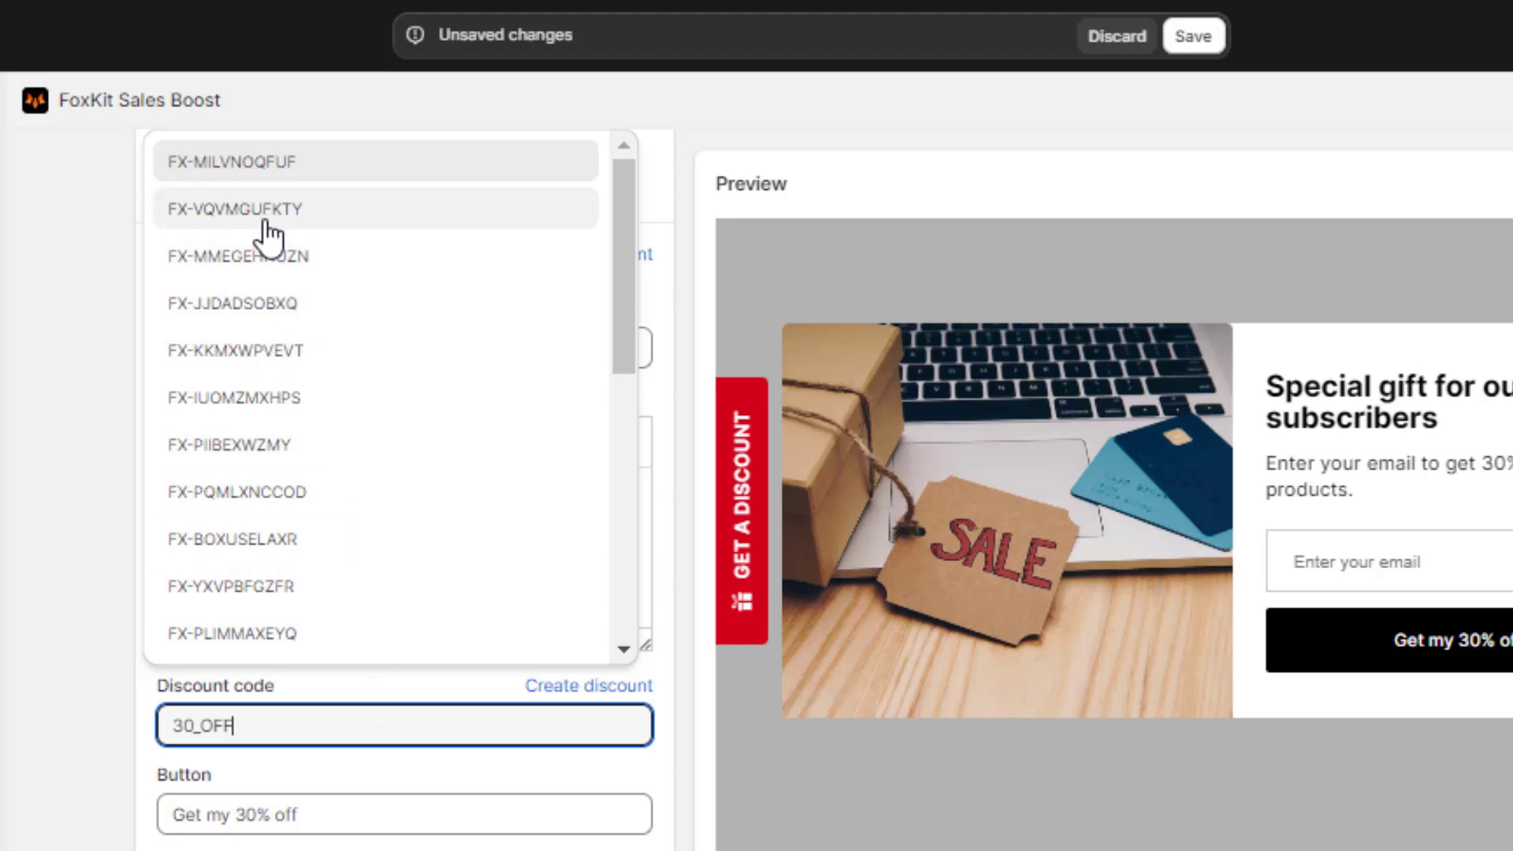
{"action": "scroll", "coordinate": [268, 236], "scroll_direction": "down", "scroll_amount": 5}
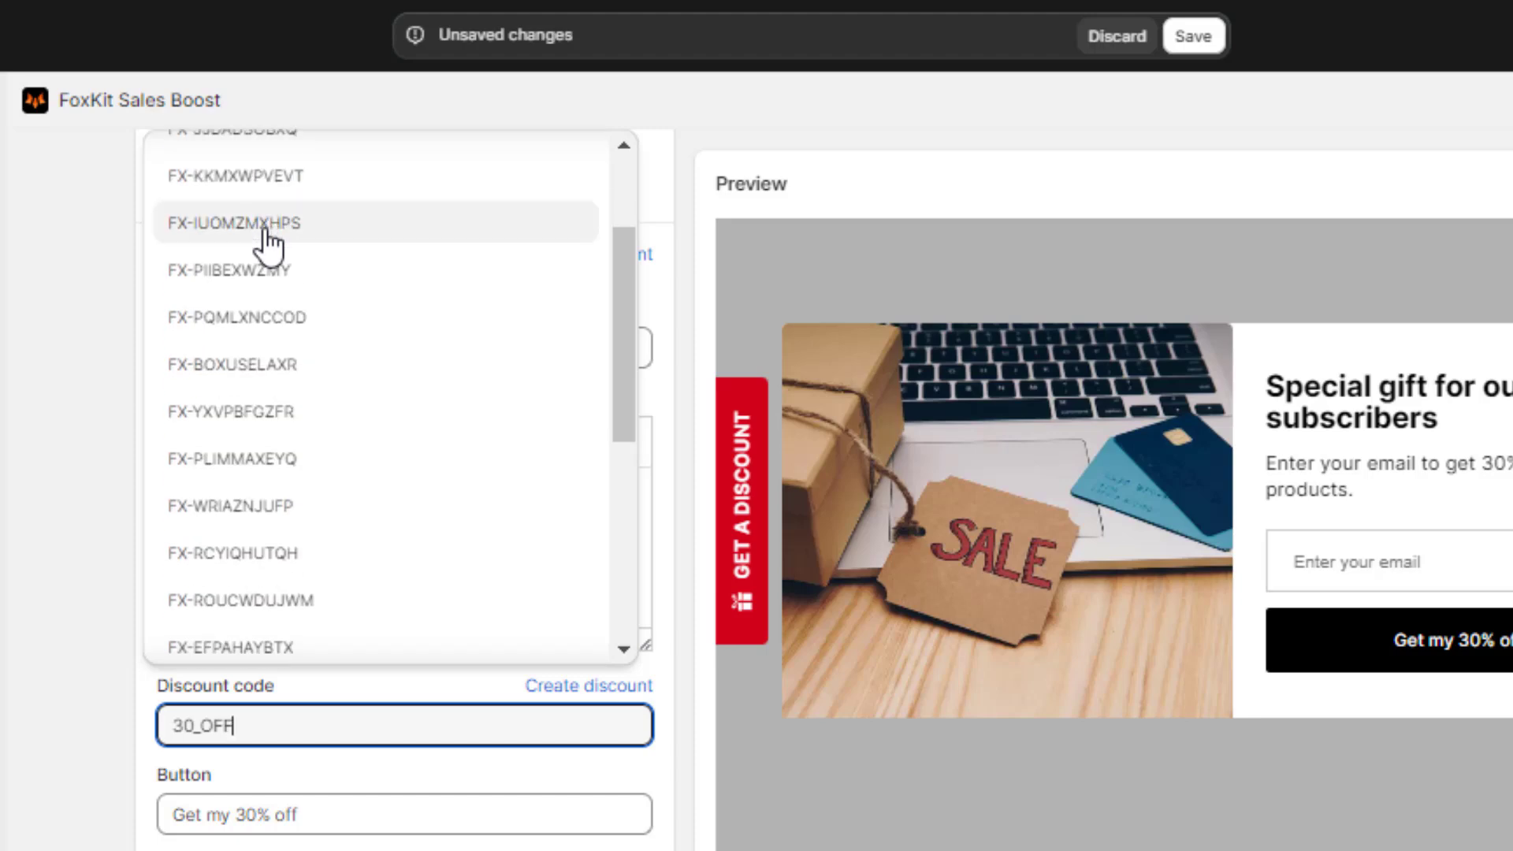
{"action": "scroll", "coordinate": [260, 276], "scroll_direction": "down", "scroll_amount": 3}
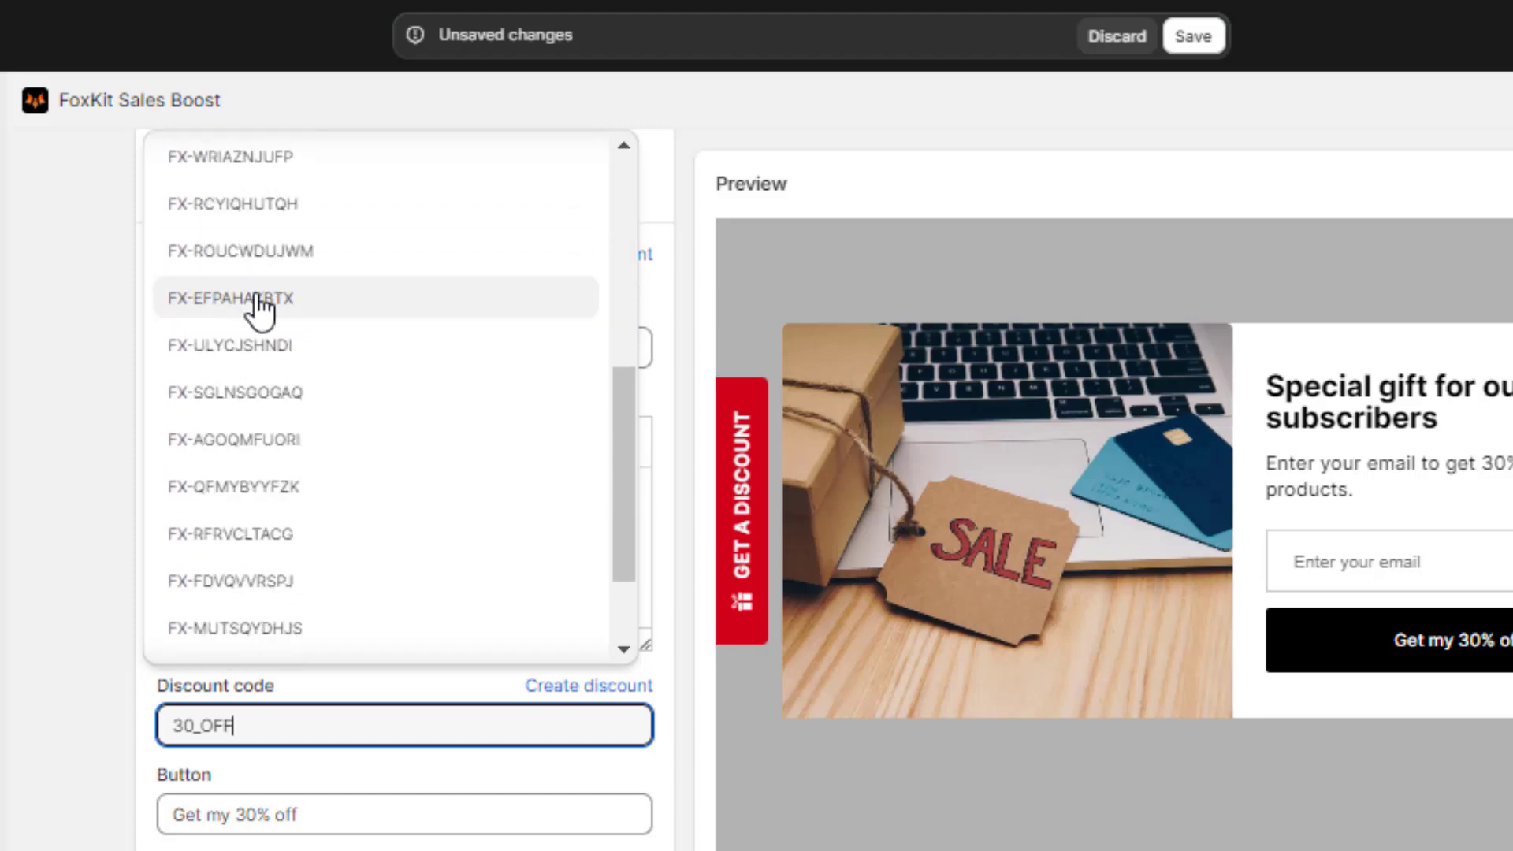
{"action": "scroll", "coordinate": [253, 331], "scroll_direction": "down", "scroll_amount": 2}
{"action": "left_click", "coordinate": [234, 402]}
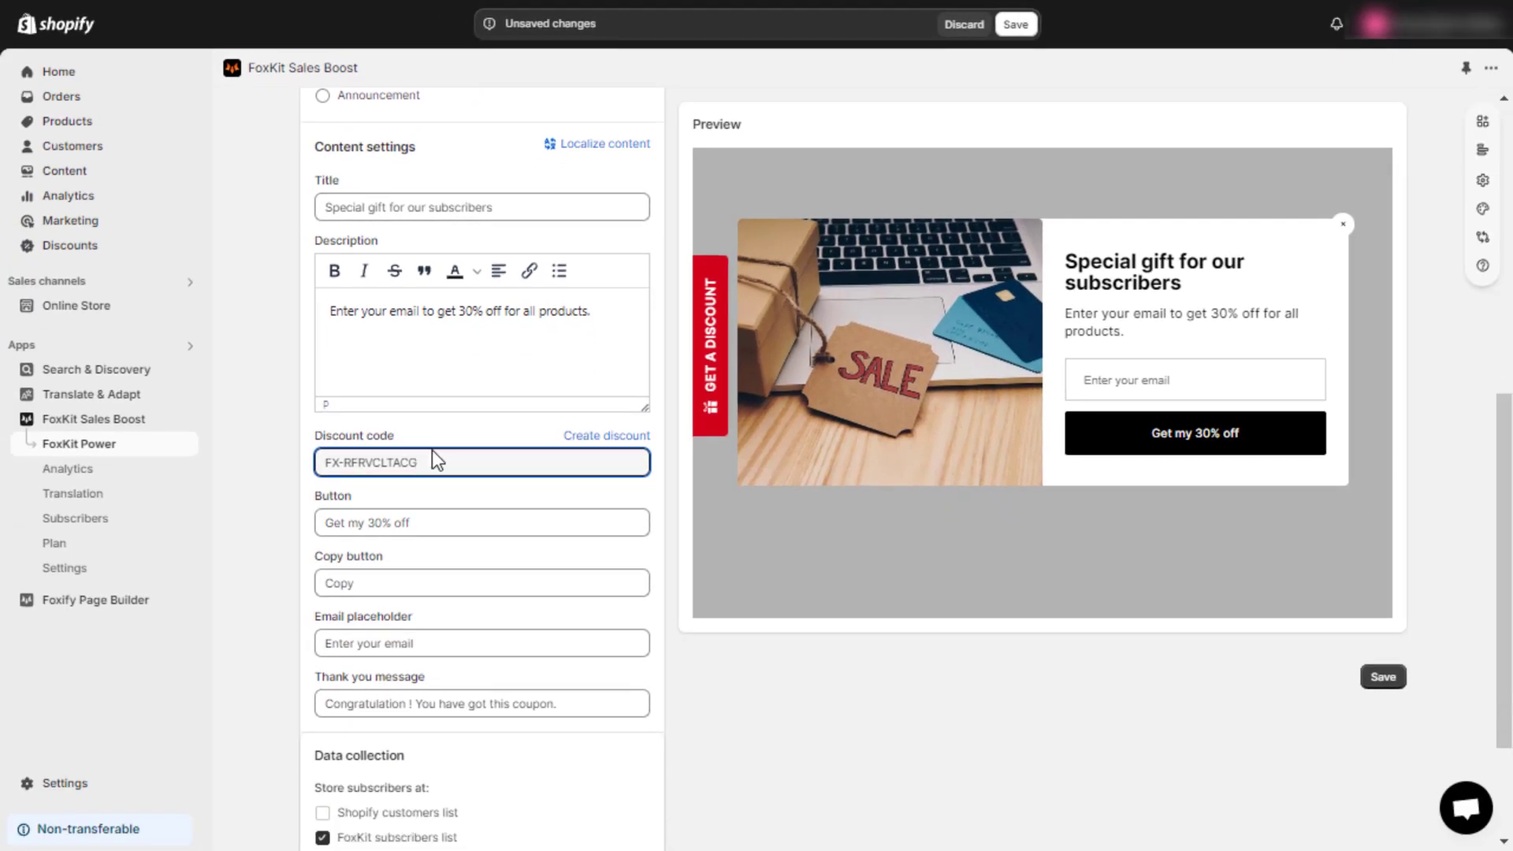
{"action": "scroll", "coordinate": [433, 453], "scroll_direction": "down", "scroll_amount": 1}
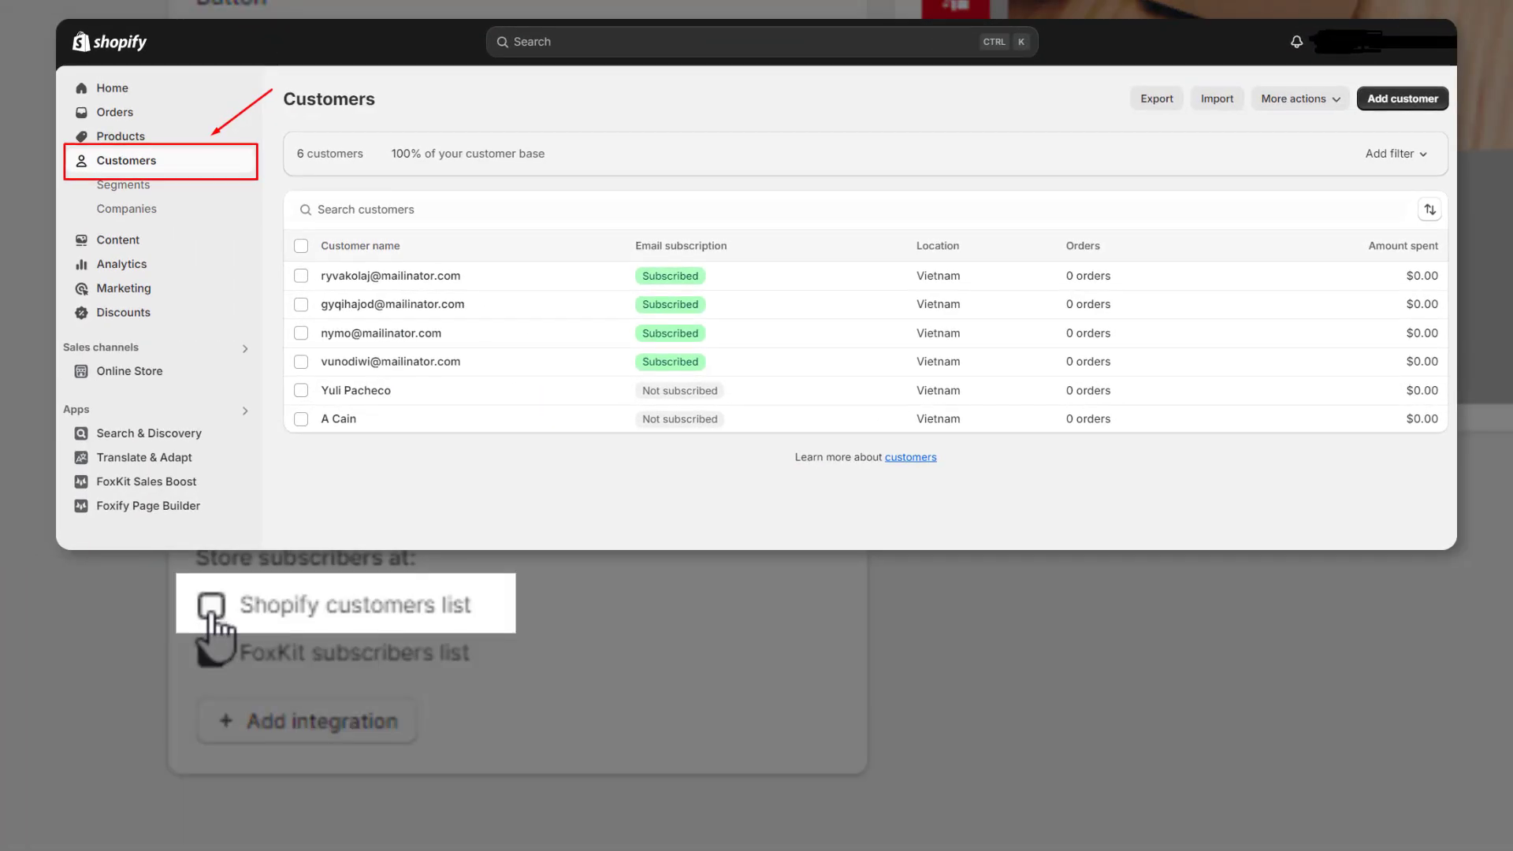
Step: Save subscribers to the Shopify customers list and view the Klaviyo, Mailchimp, Omnisend and SendGrid integrations
{"action": "left_click", "coordinate": [211, 616]}
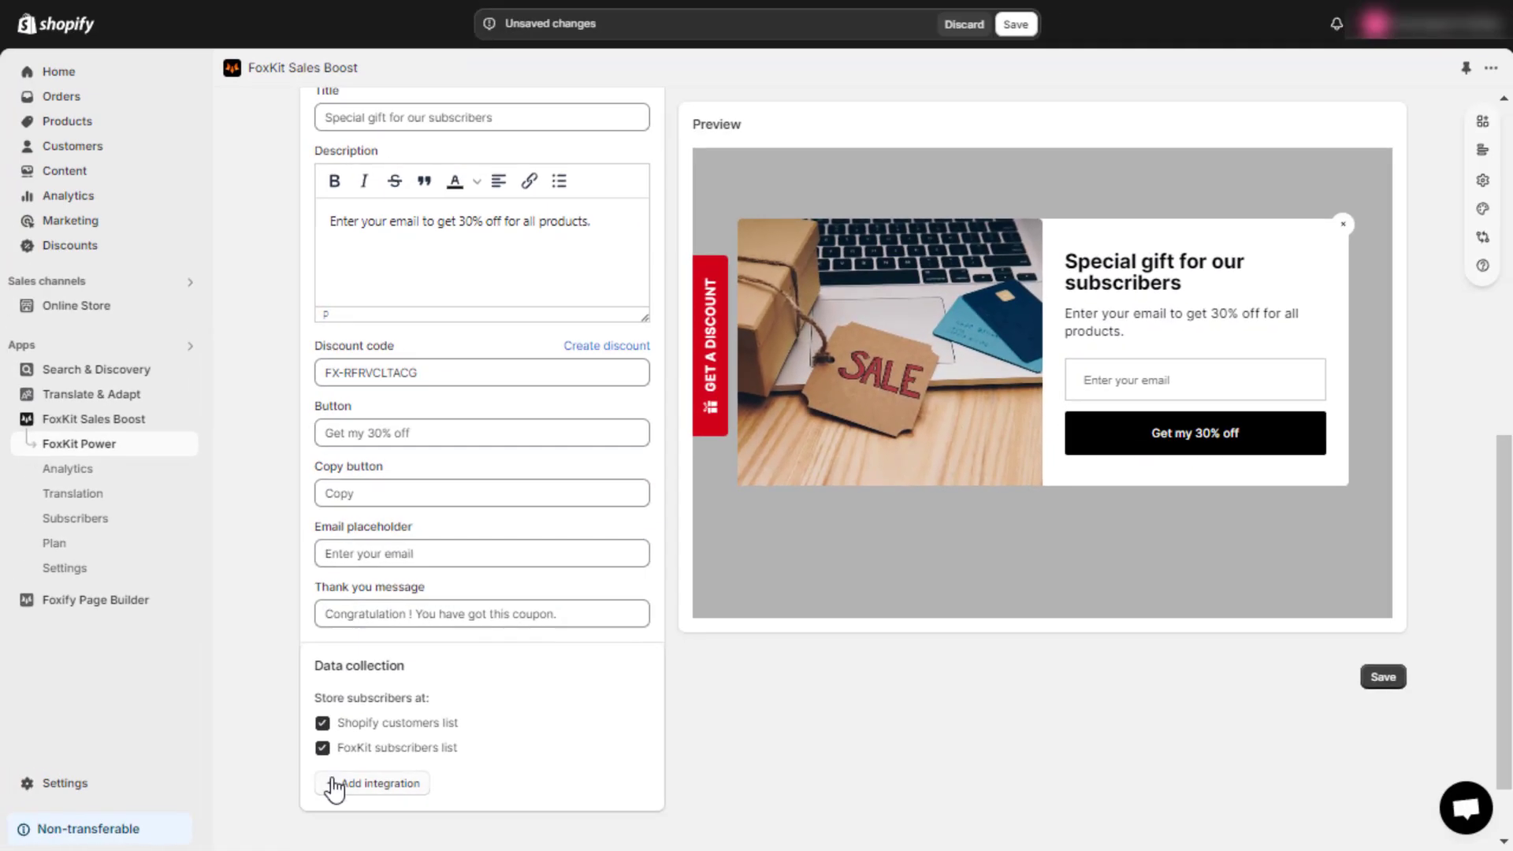
{"action": "left_click", "coordinate": [369, 783]}
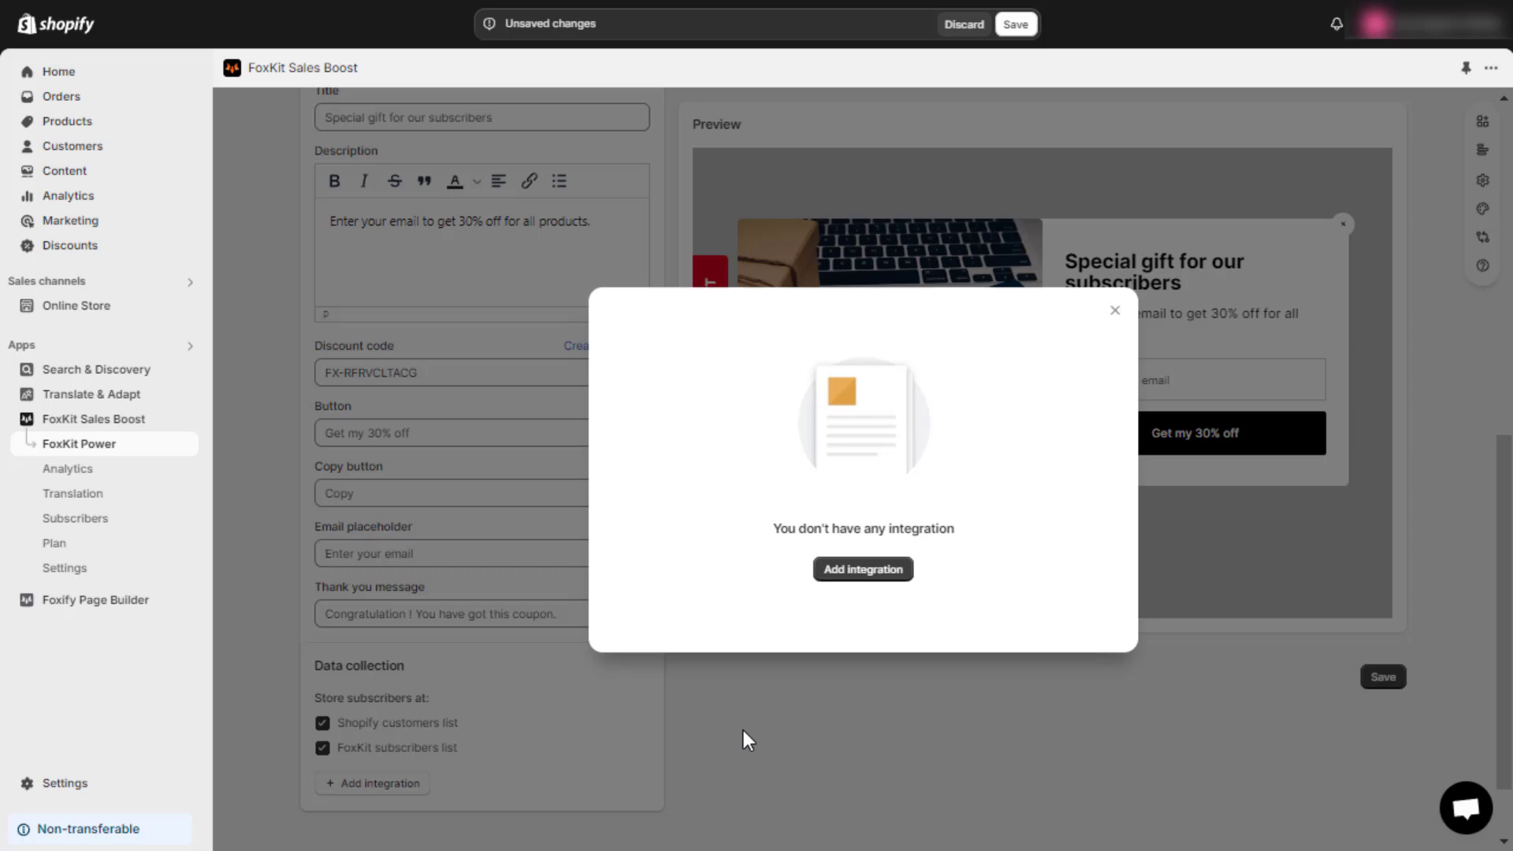
{"action": "left_click", "coordinate": [864, 570]}
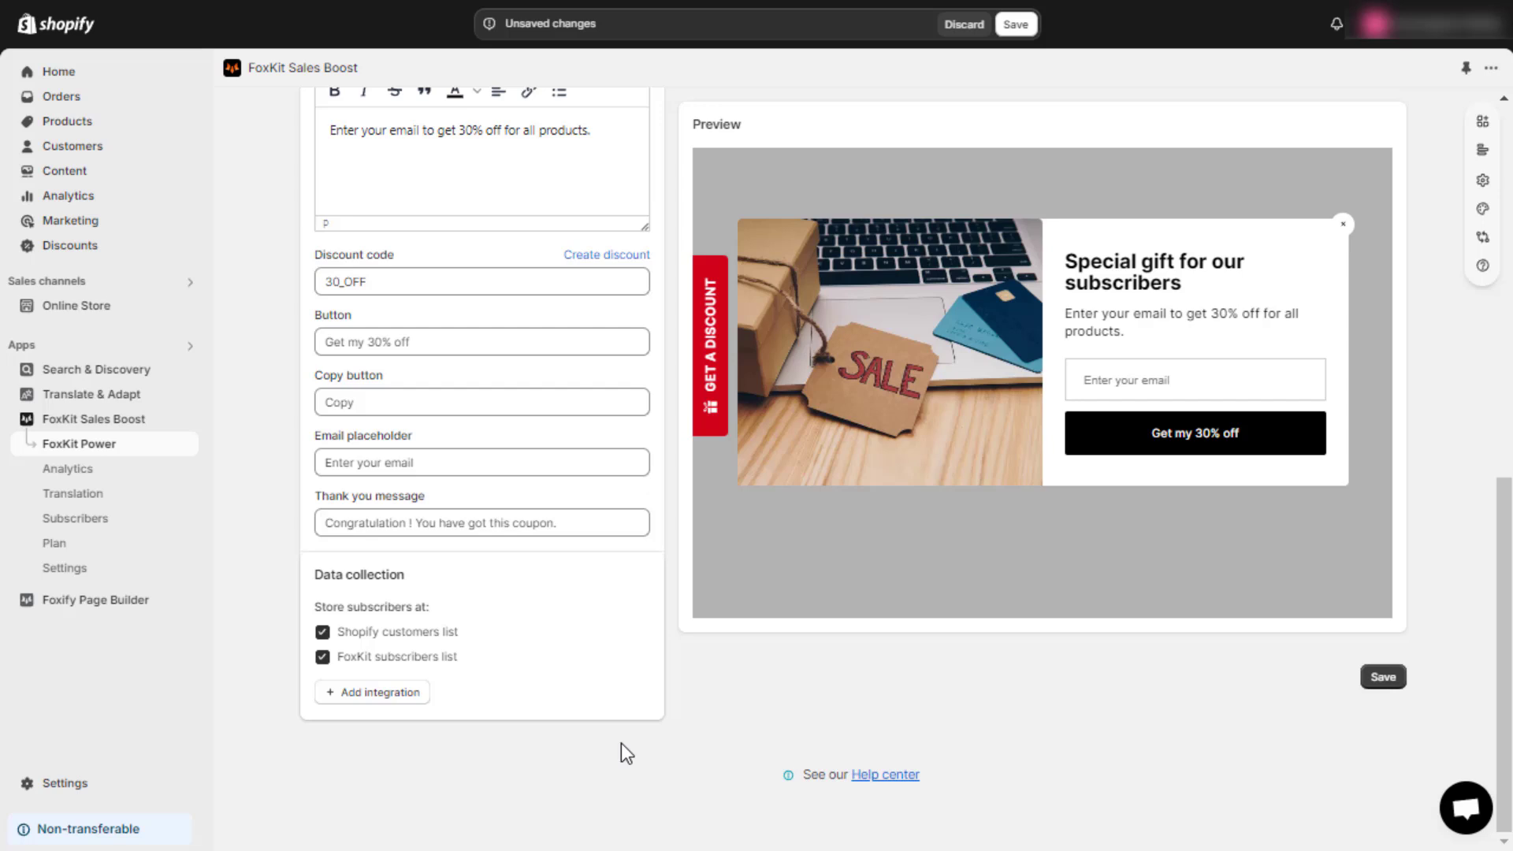
Step: In the Design settings, apply the vertical shoes SALE template after trying several others
{"action": "scroll", "coordinate": [626, 753], "scroll_direction": "up", "scroll_amount": 4}
{"action": "scroll", "coordinate": [621, 744], "scroll_direction": "up", "scroll_amount": 5}
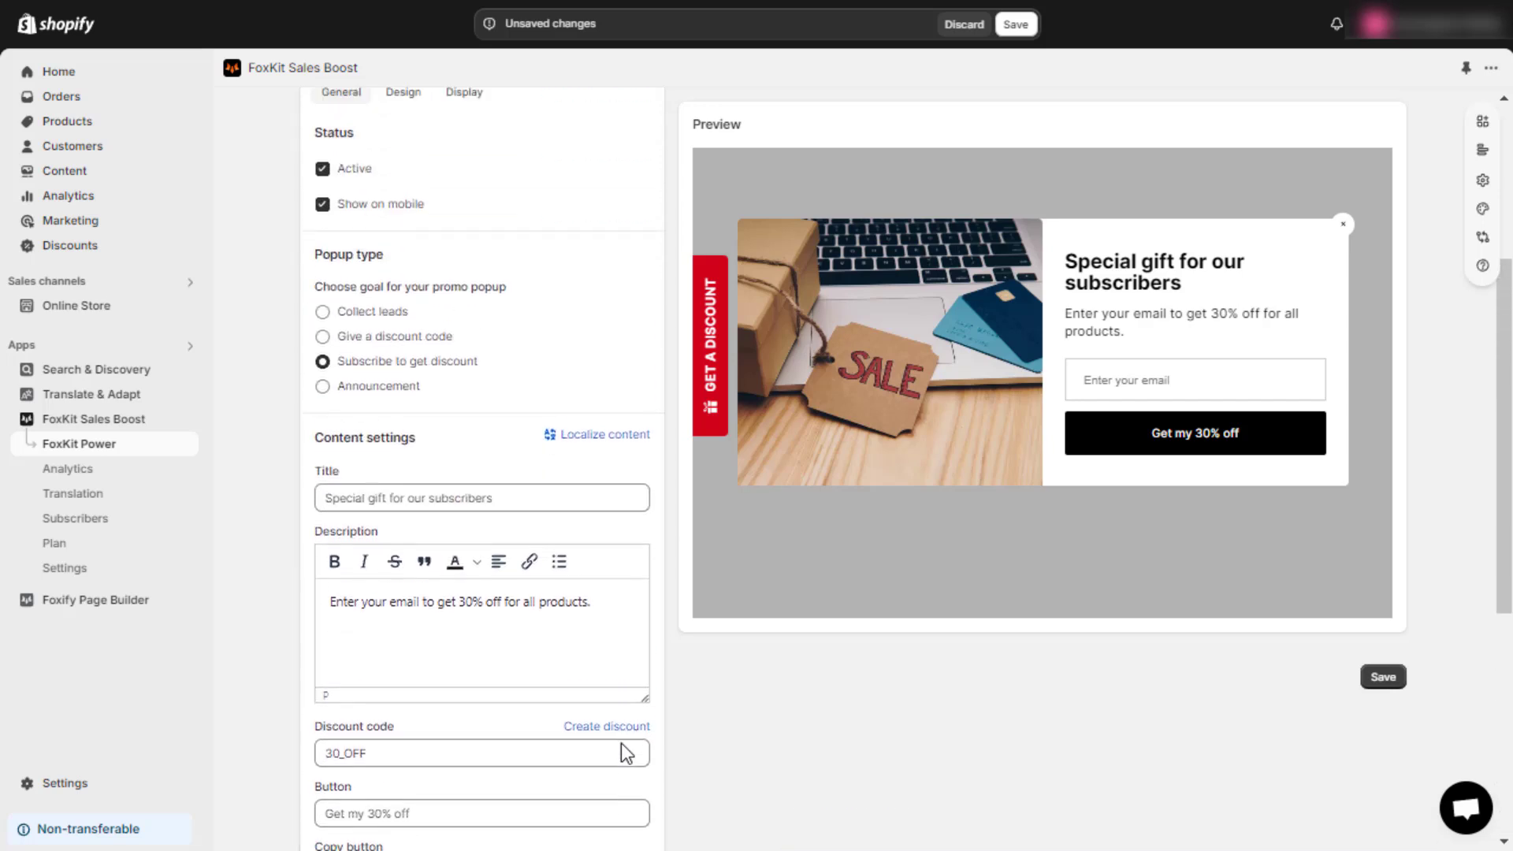
{"action": "left_click", "coordinate": [404, 331]}
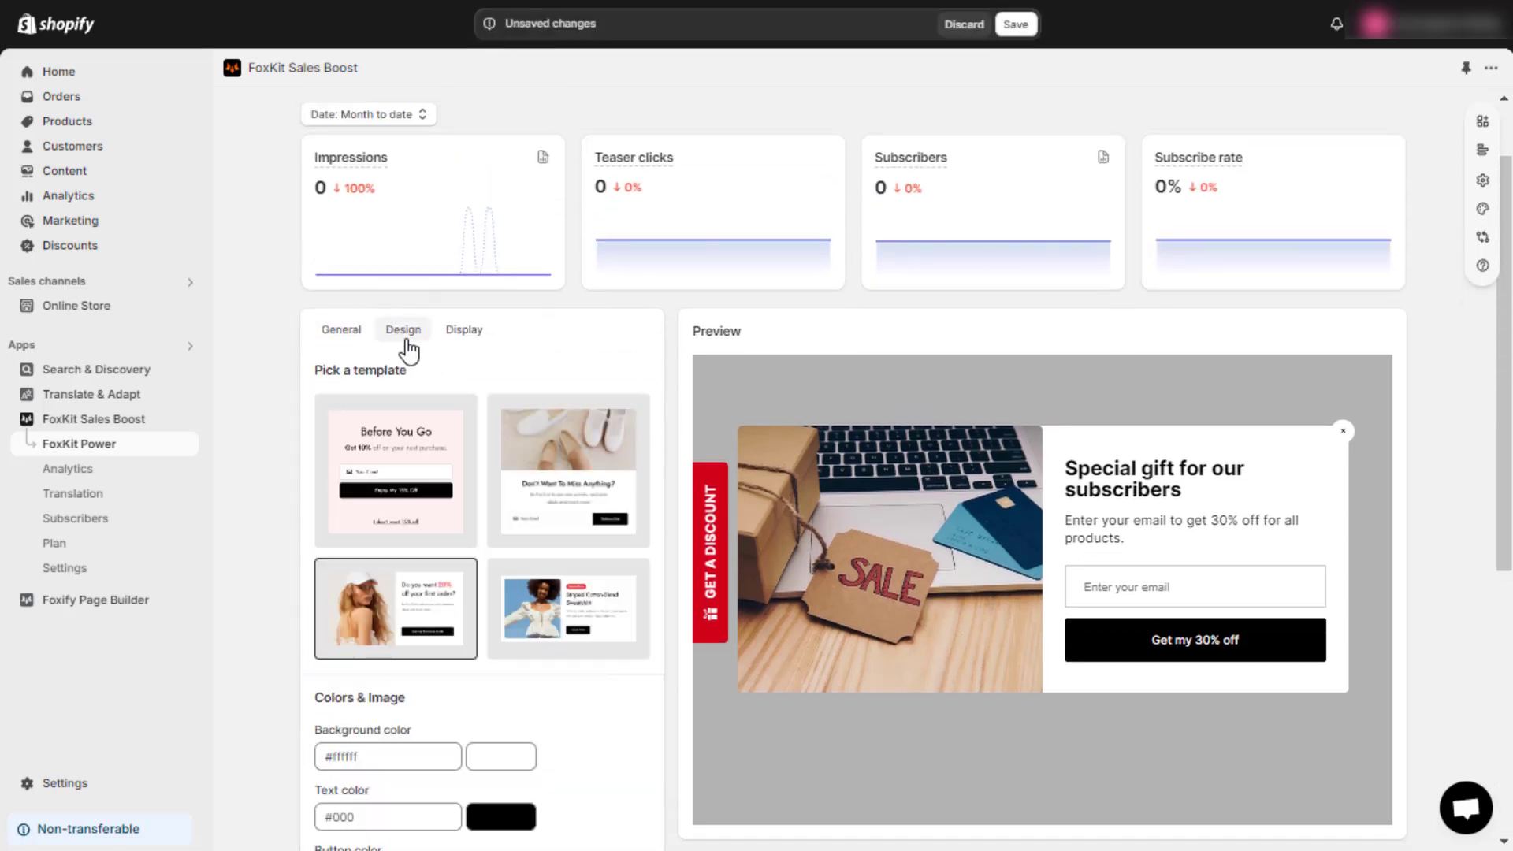
{"action": "left_click", "coordinate": [391, 461]}
{"action": "left_click", "coordinate": [537, 465]}
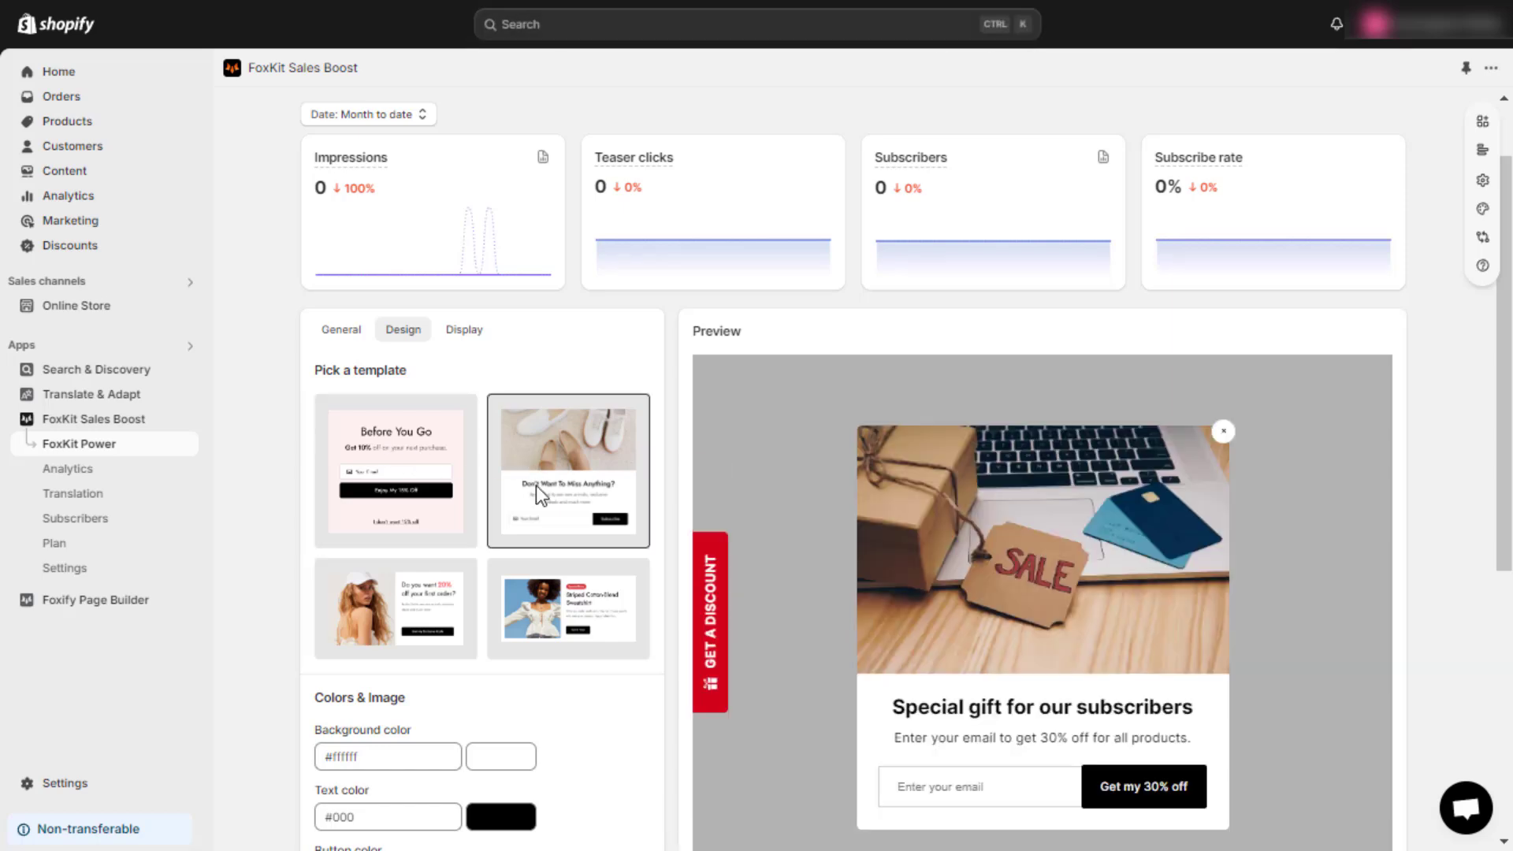
{"action": "left_click", "coordinate": [564, 599]}
{"action": "left_click", "coordinate": [444, 606]}
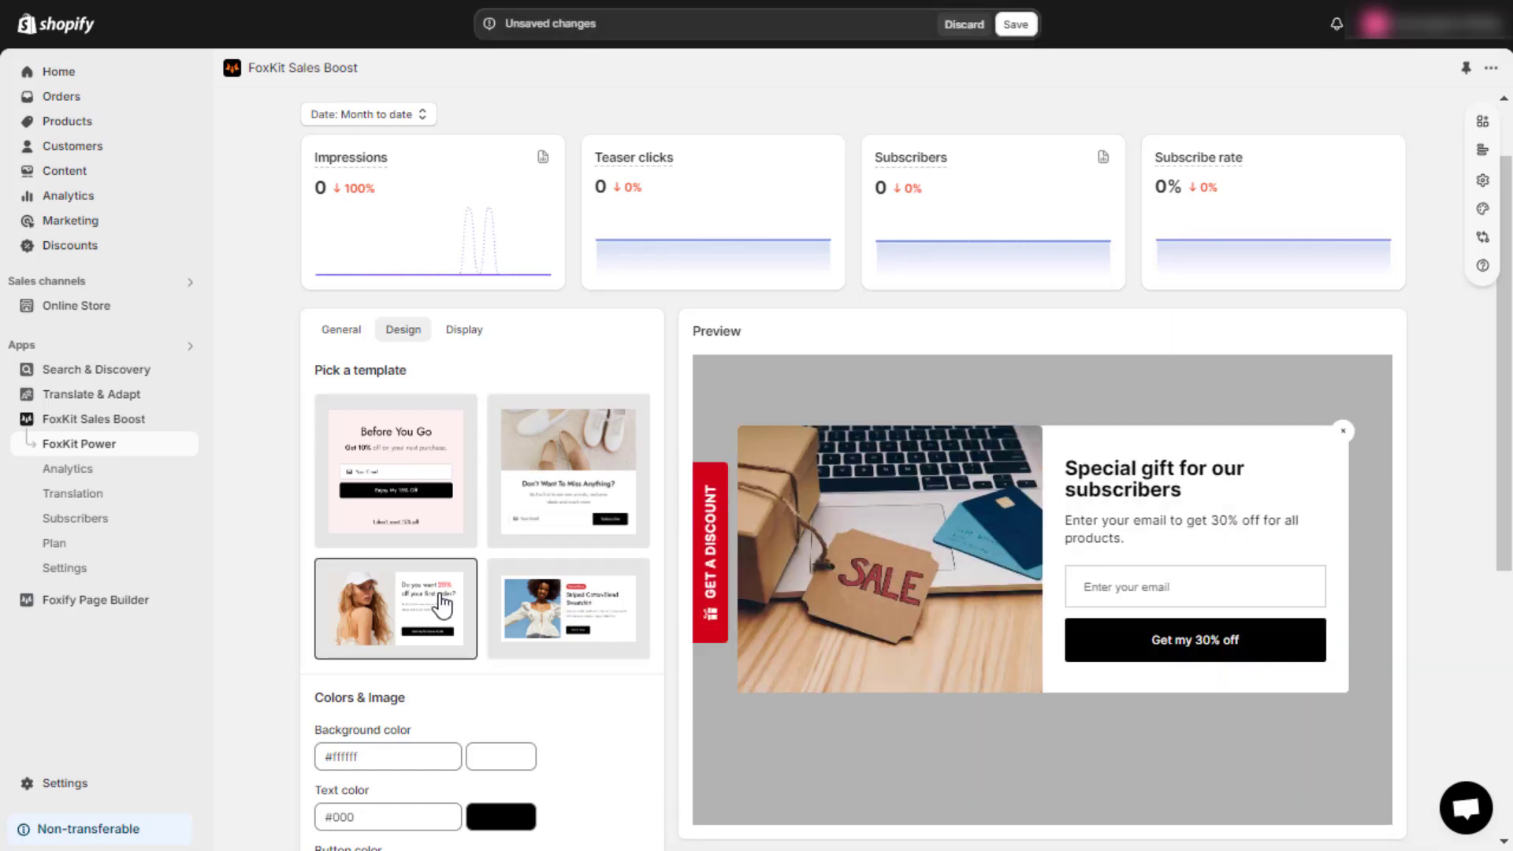
{"action": "left_click", "coordinate": [550, 492]}
Step: Set the teaser colour to the orange preset
{"action": "scroll", "coordinate": [533, 635], "scroll_direction": "down", "scroll_amount": 3}
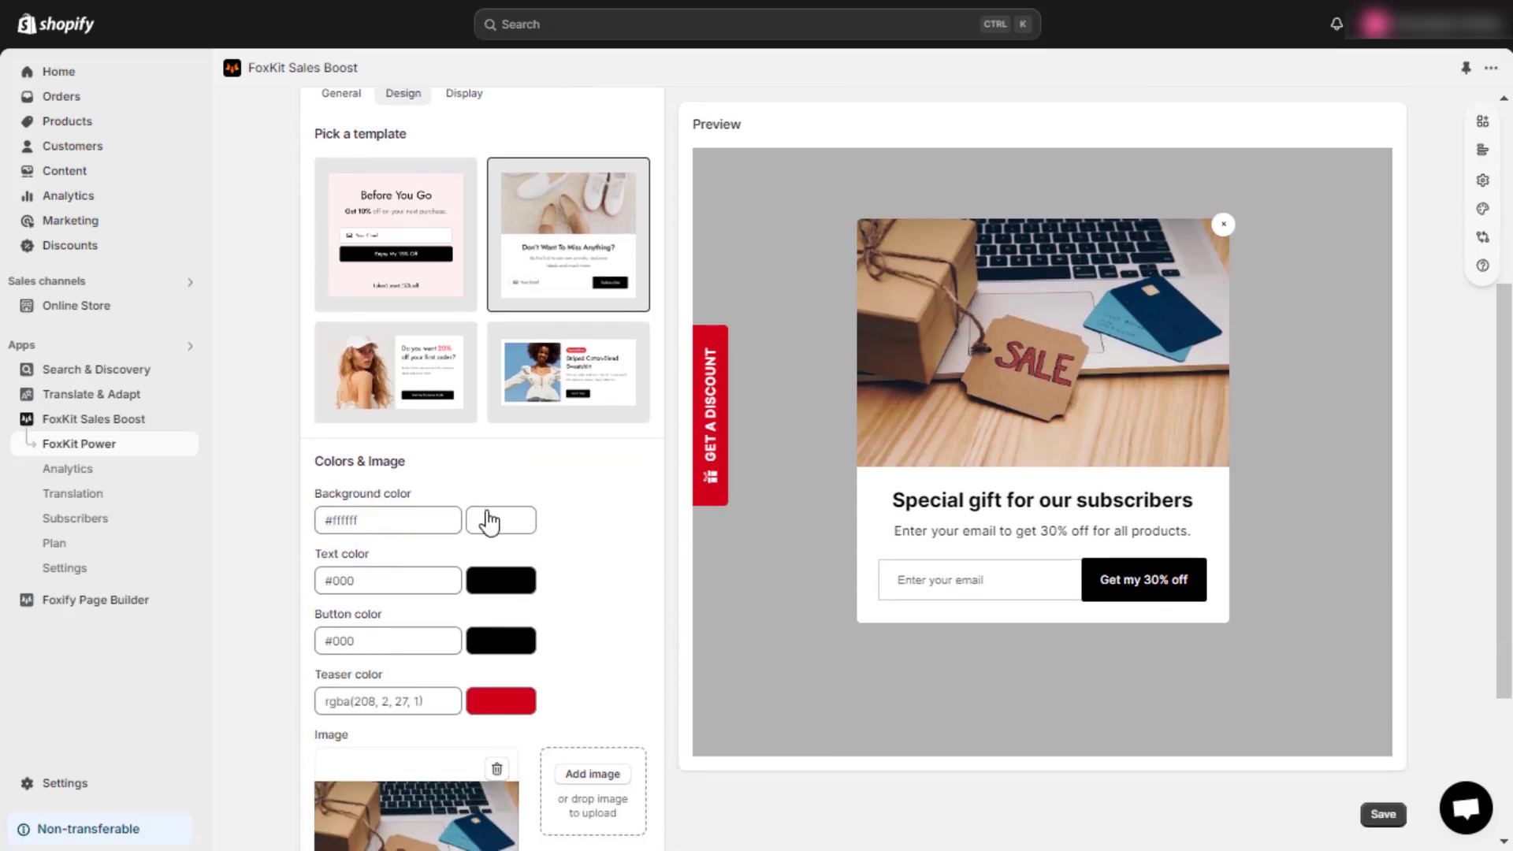
{"action": "left_click", "coordinate": [489, 522]}
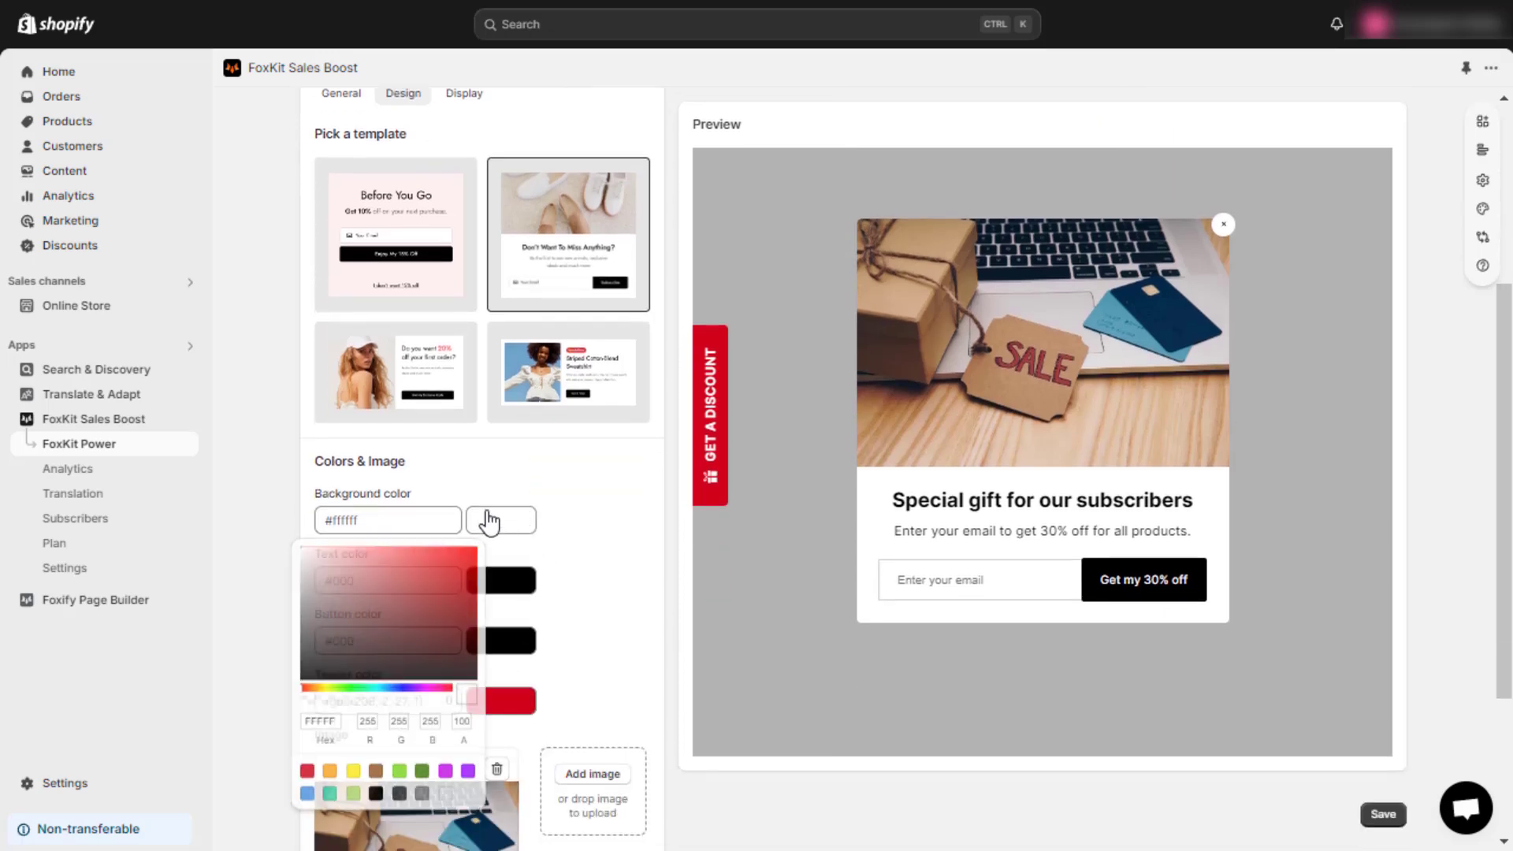
{"action": "left_click", "coordinate": [507, 587]}
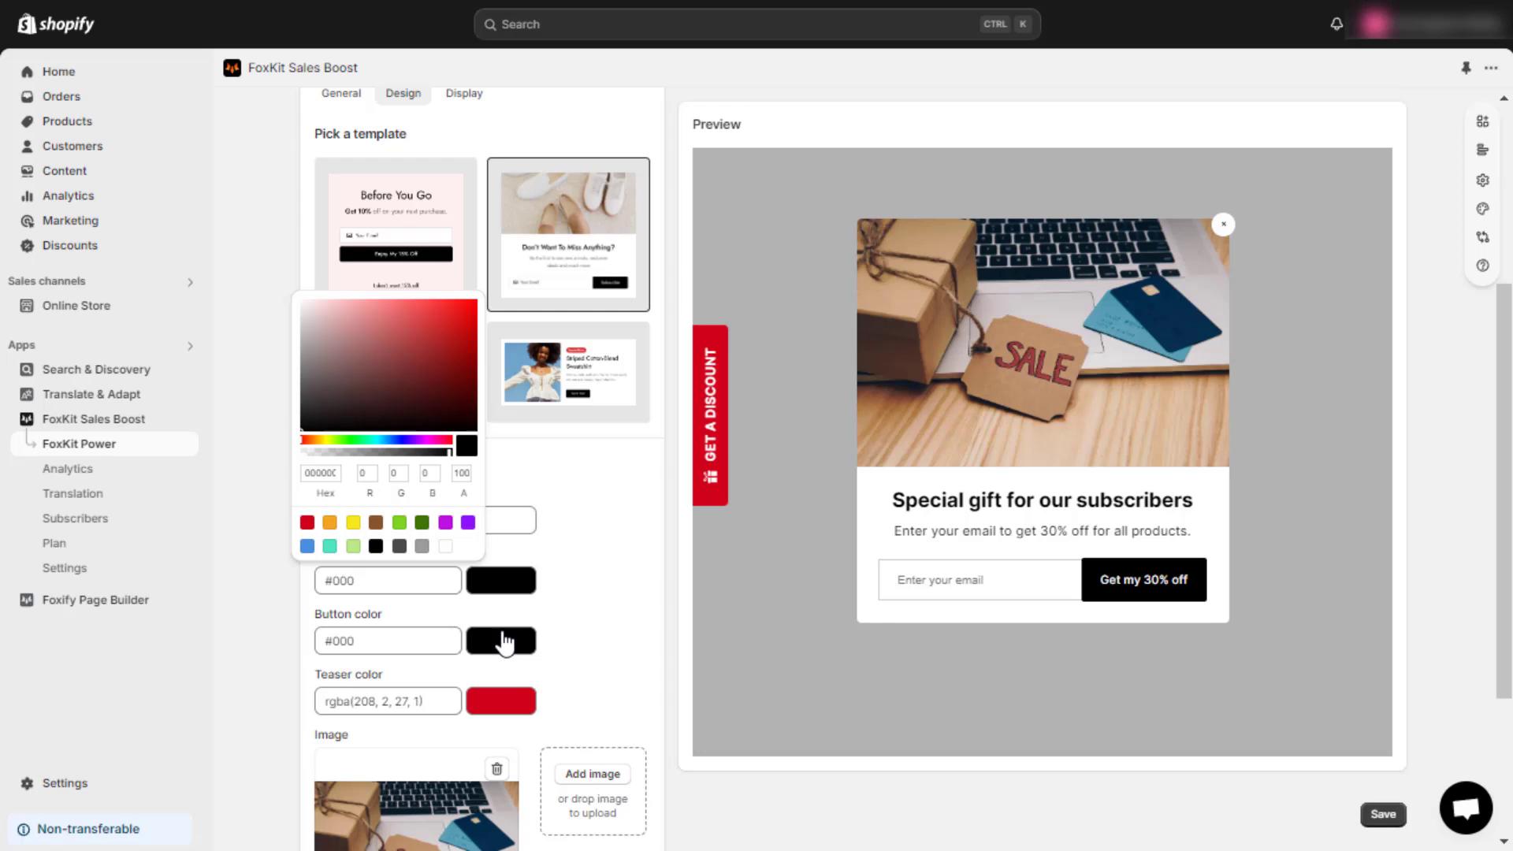
{"action": "left_click", "coordinate": [503, 640]}
{"action": "left_click", "coordinate": [495, 698]}
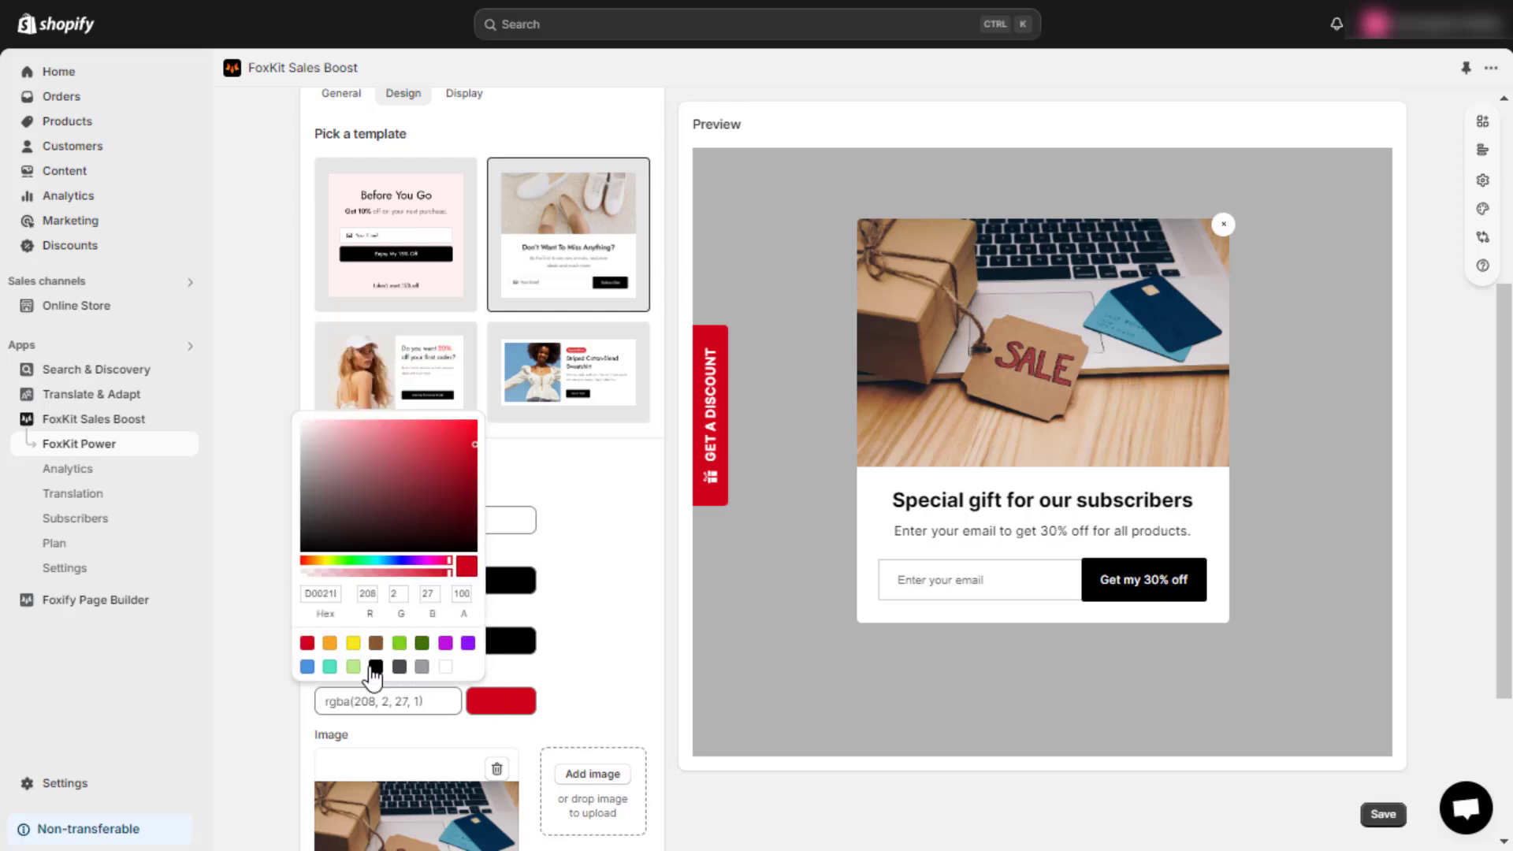
{"action": "left_click", "coordinate": [330, 645]}
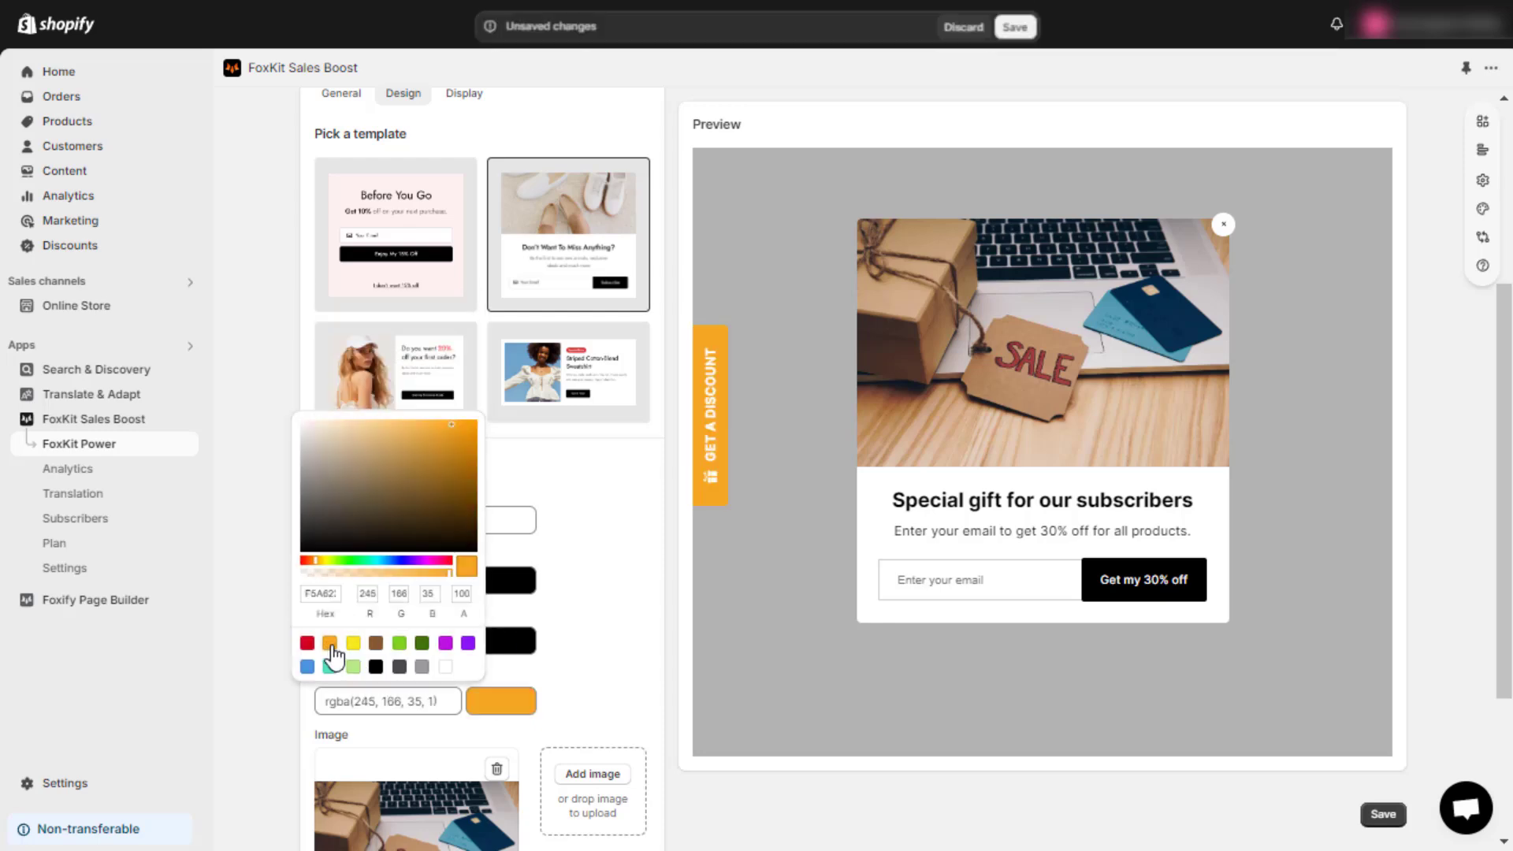
{"action": "left_click", "coordinate": [599, 670]}
Step: Upload the photo of two people in a field as the pop-up image
{"action": "scroll", "coordinate": [596, 662], "scroll_direction": "down", "scroll_amount": 3}
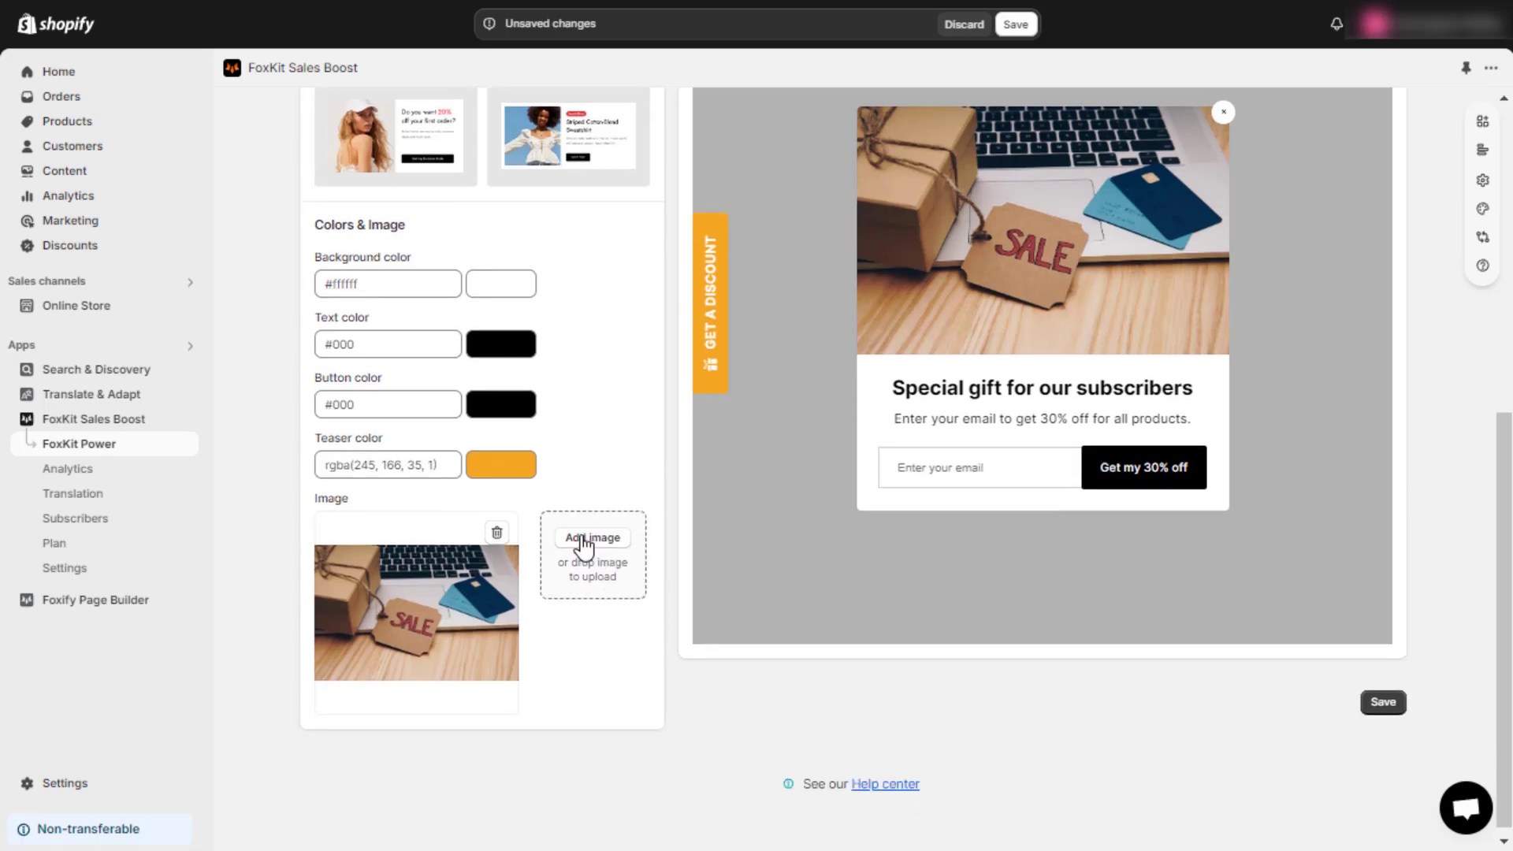
{"action": "left_click", "coordinate": [584, 539]}
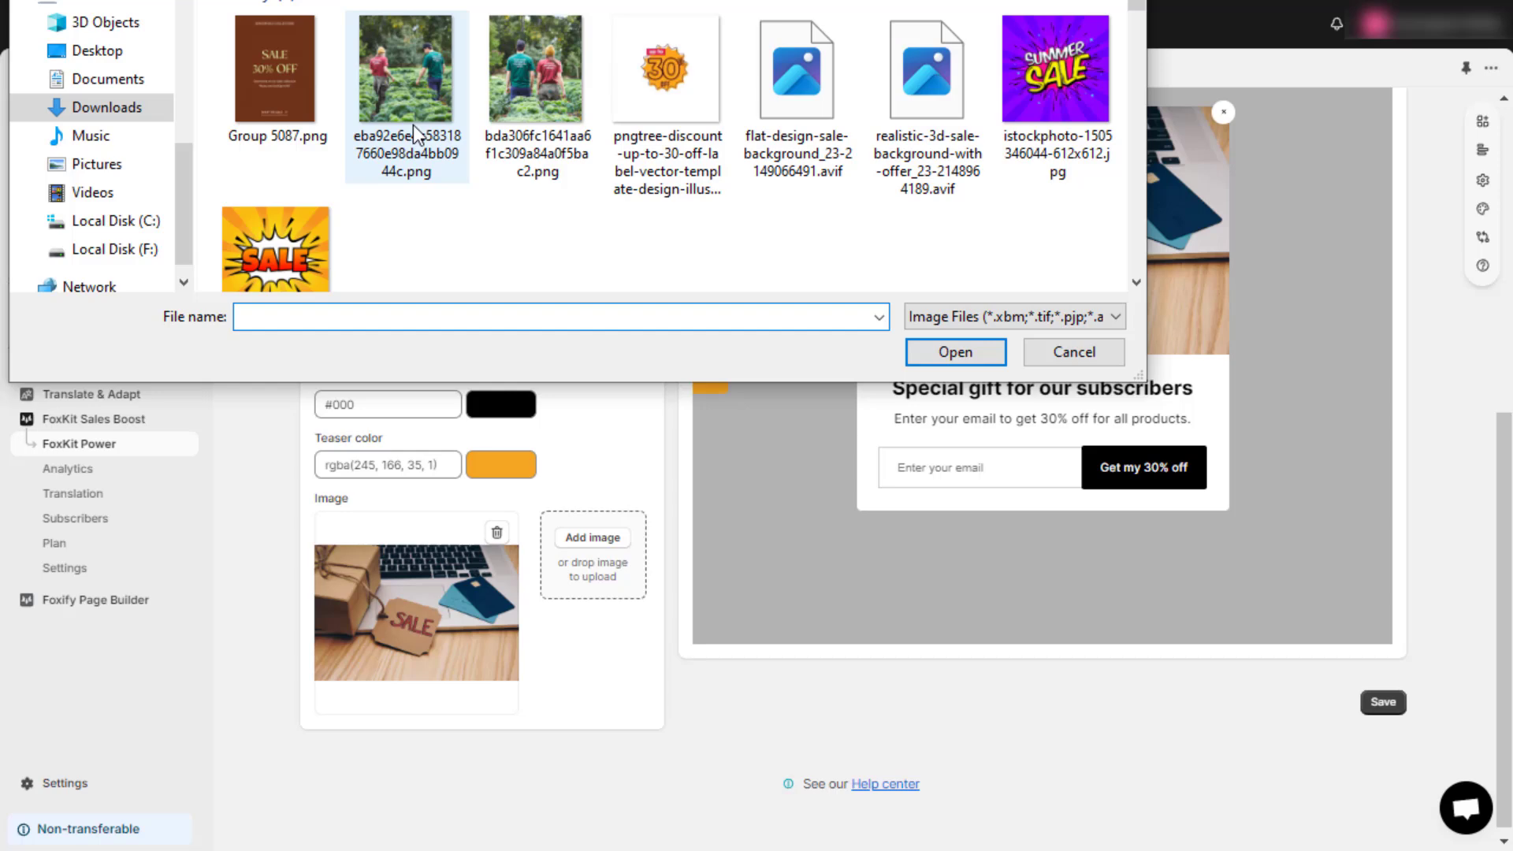
{"action": "left_click", "coordinate": [498, 92]}
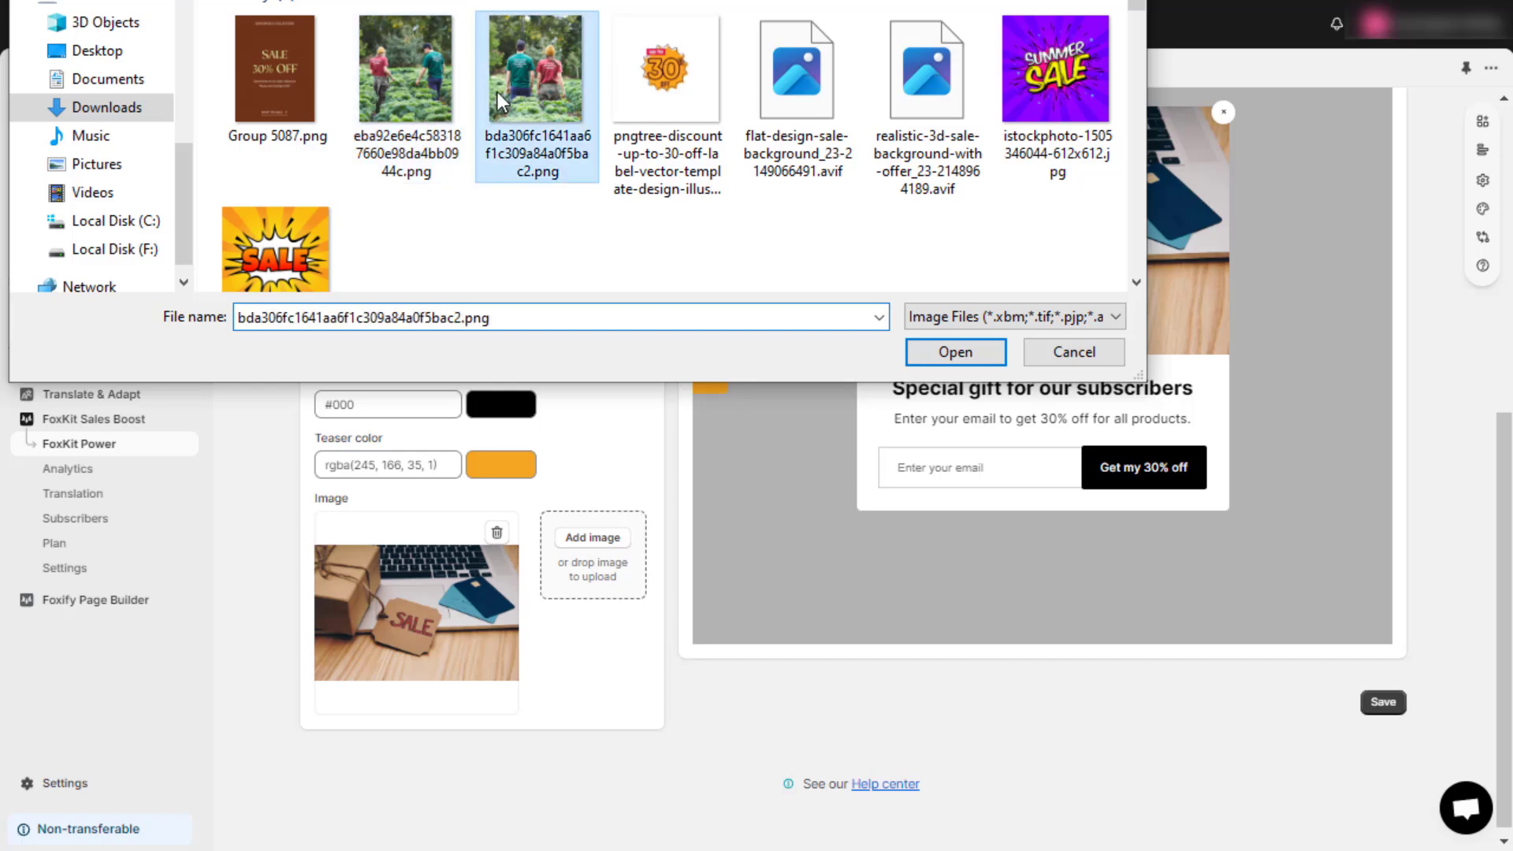
{"action": "left_click", "coordinate": [919, 350]}
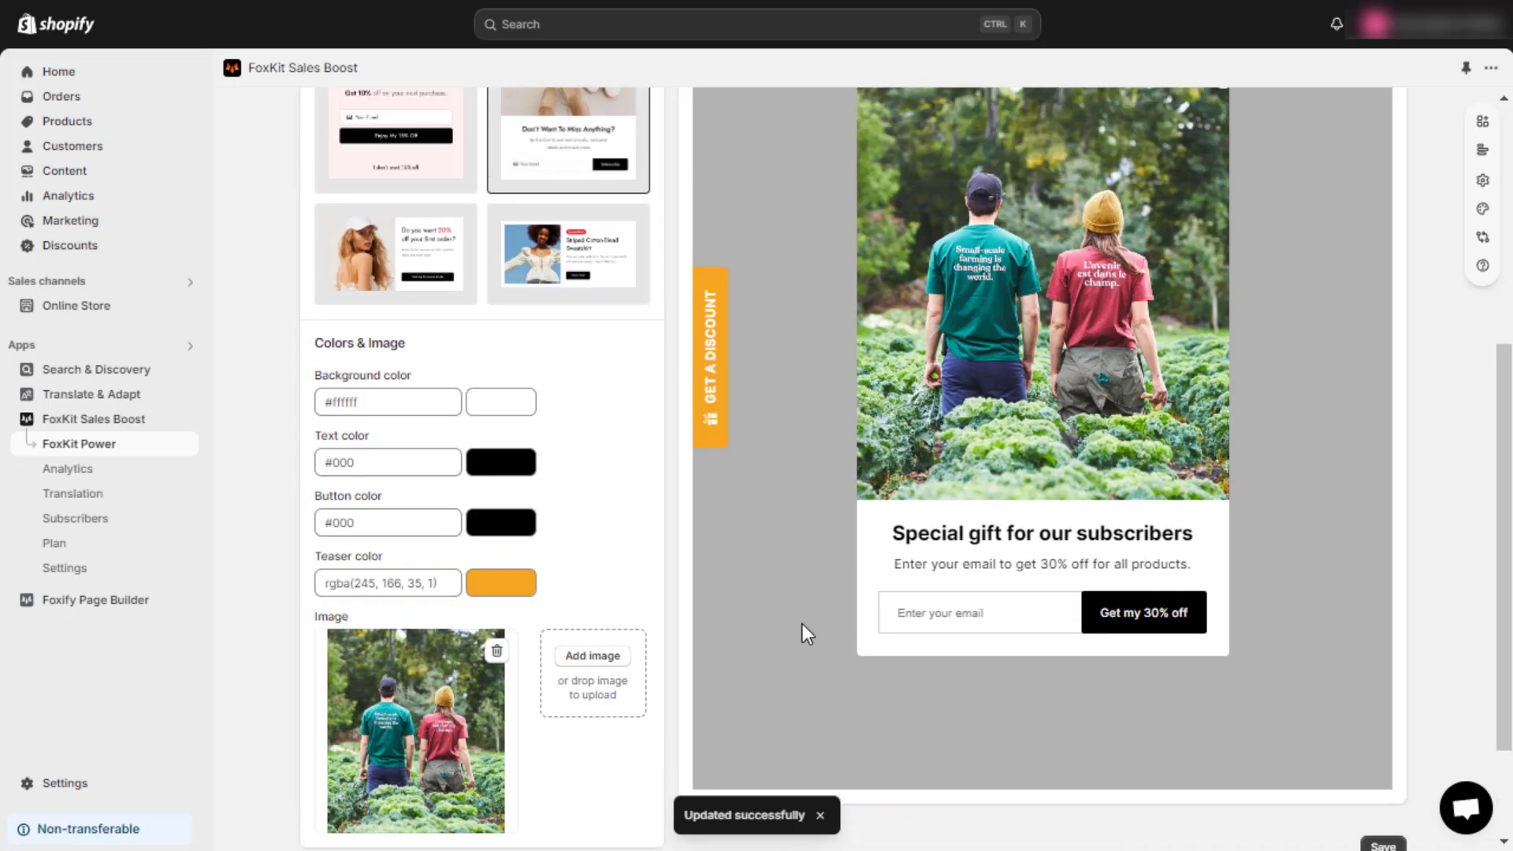
{"action": "scroll", "coordinate": [802, 625], "scroll_direction": "up", "scroll_amount": 3}
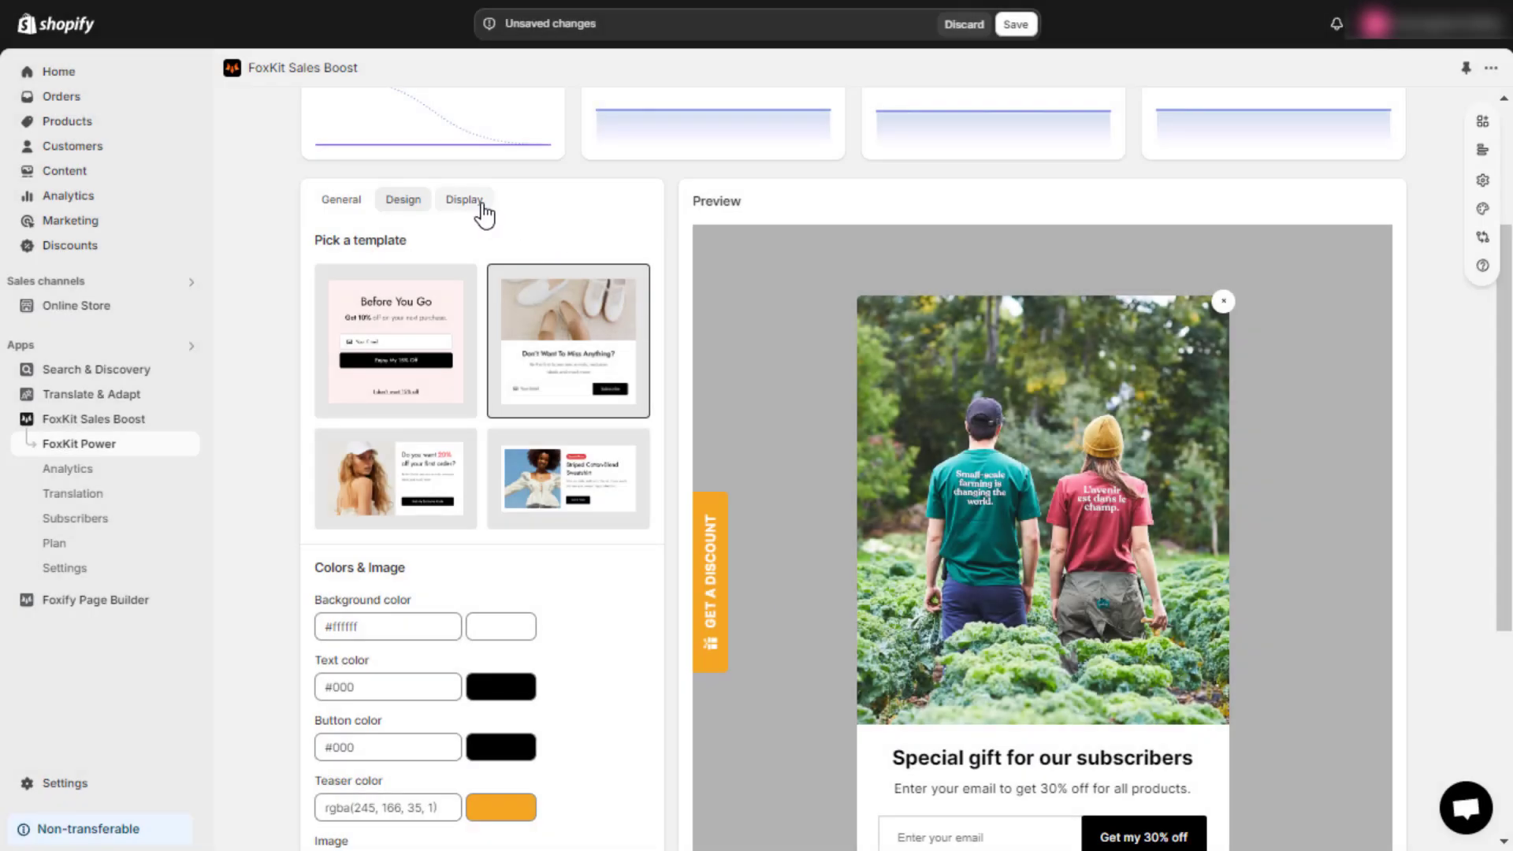
Step: On the Display tab, try each automatic-open trigger: page load, delay, scroll down, and exit intent
{"action": "left_click", "coordinate": [483, 213]}
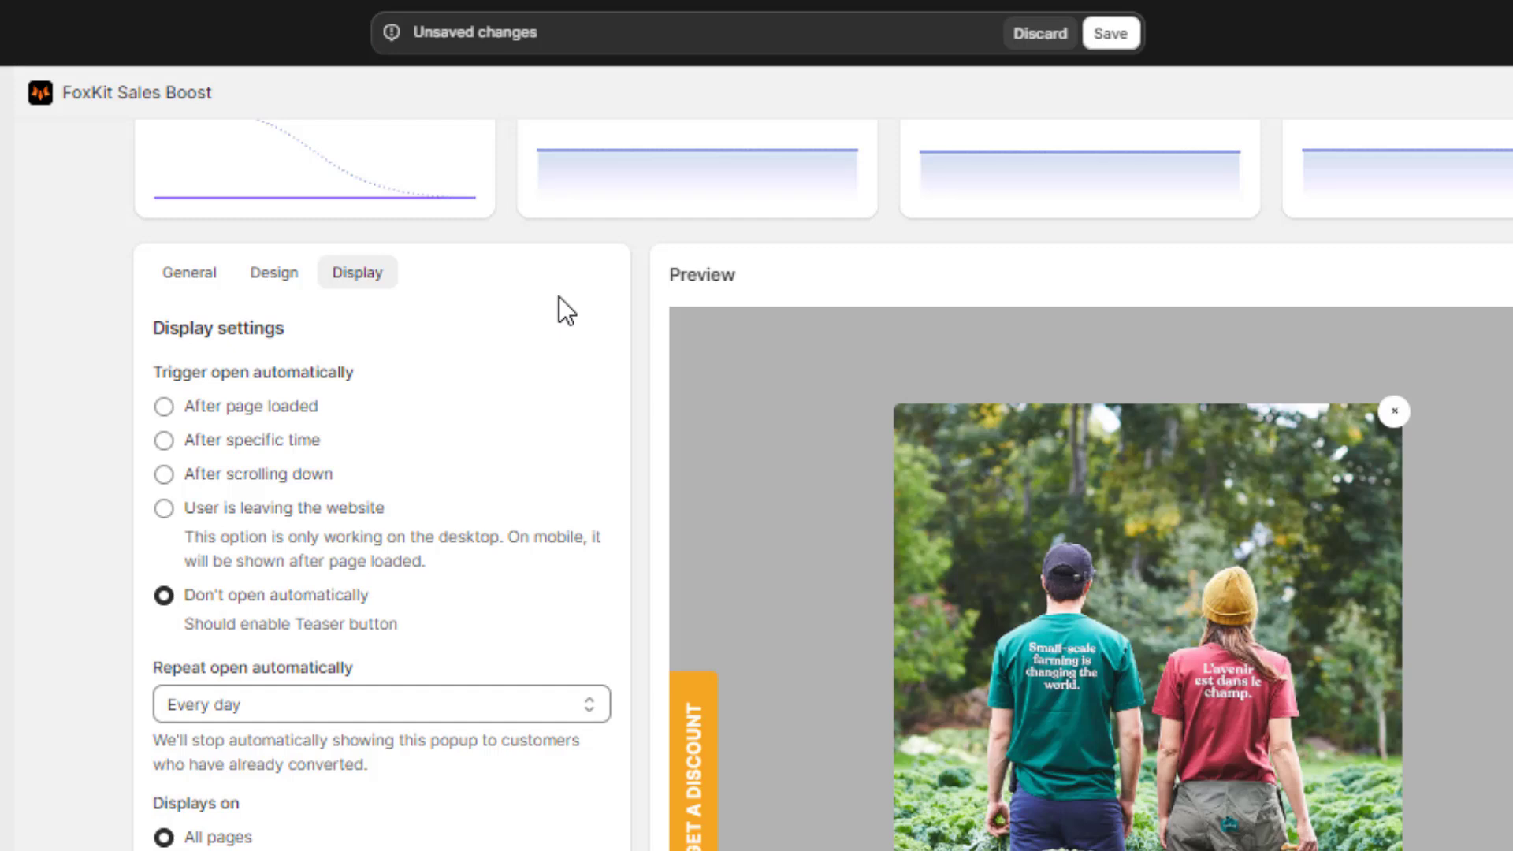
{"action": "left_click", "coordinate": [178, 418]}
{"action": "left_click", "coordinate": [190, 445]}
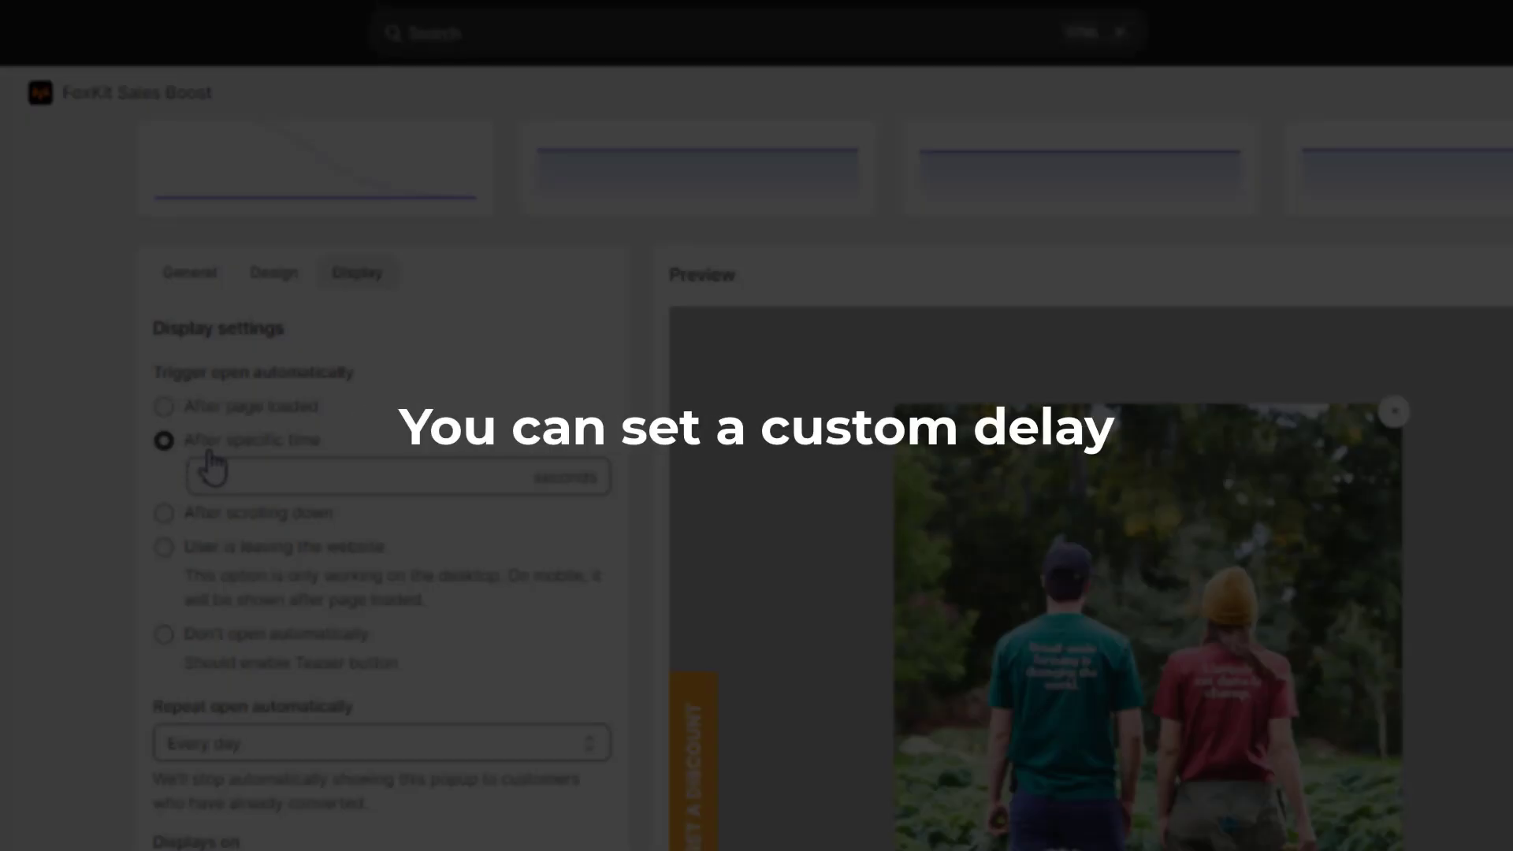
{"action": "left_click", "coordinate": [265, 472]}
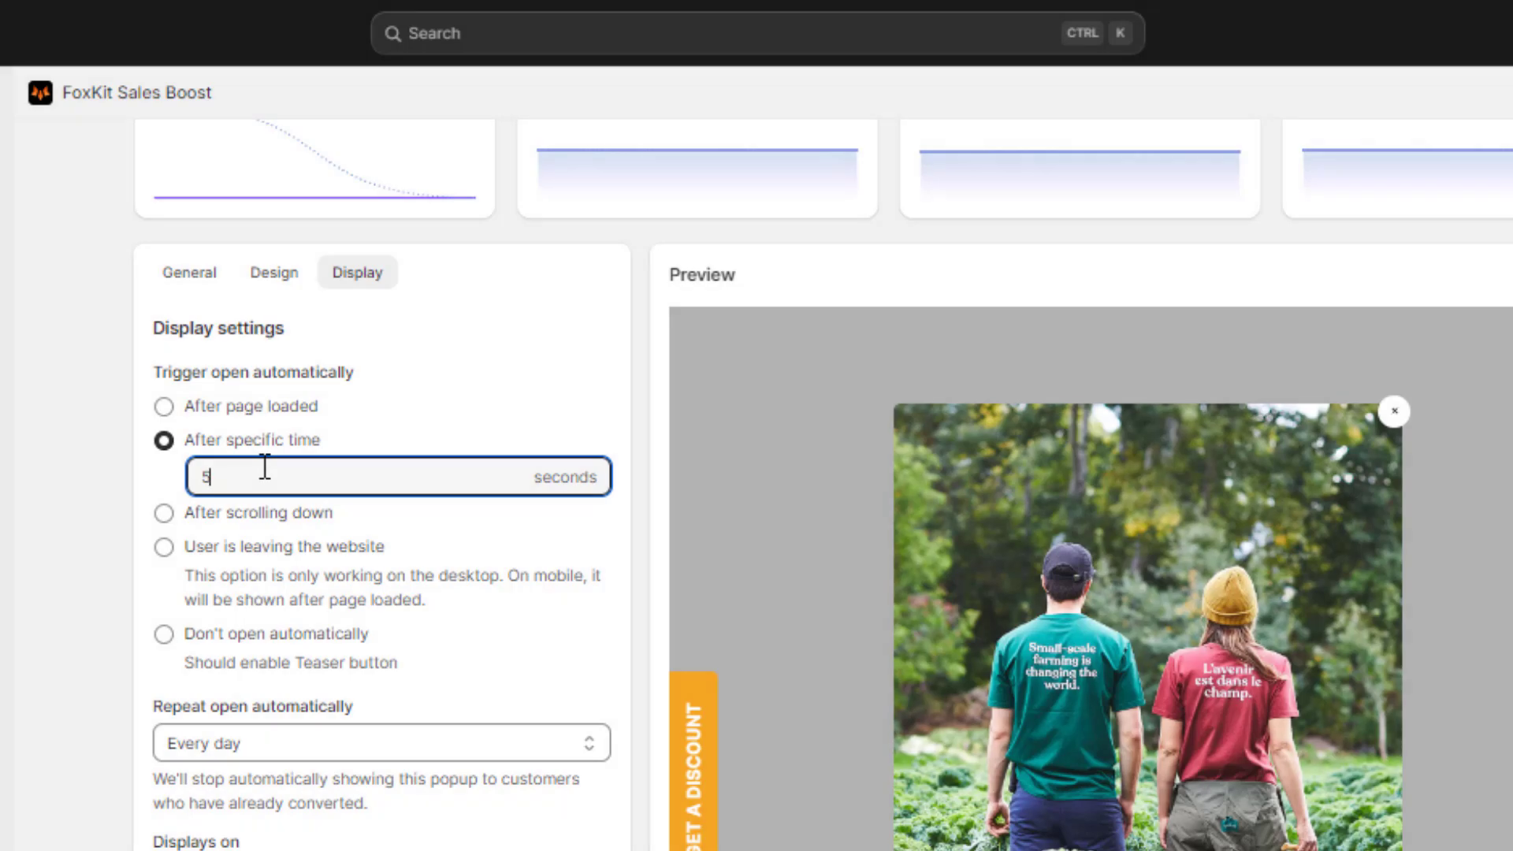
{"action": "left_click", "coordinate": [165, 516]}
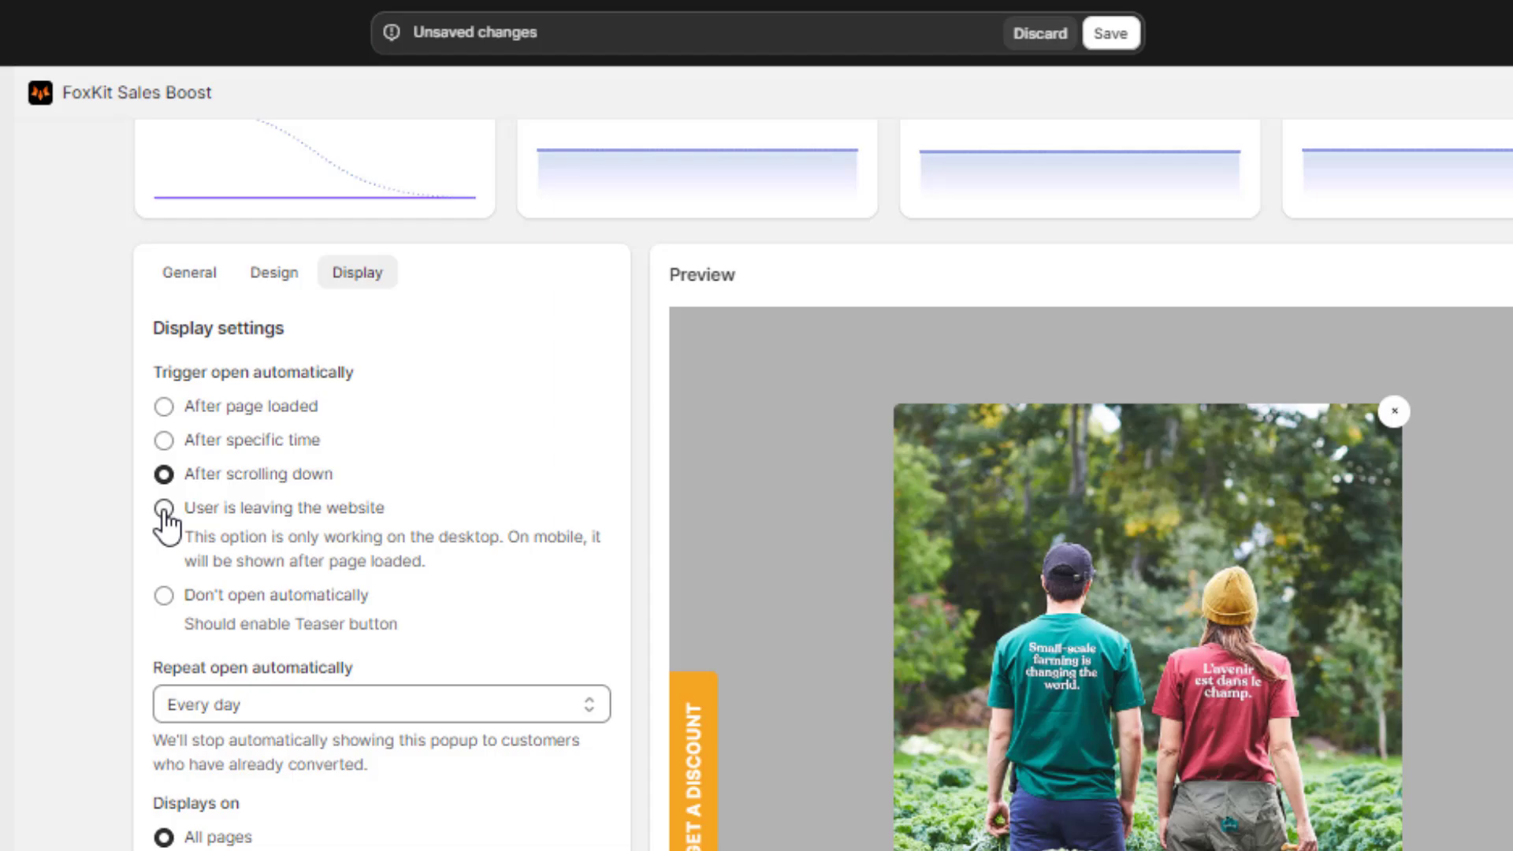
{"action": "left_click", "coordinate": [164, 509]}
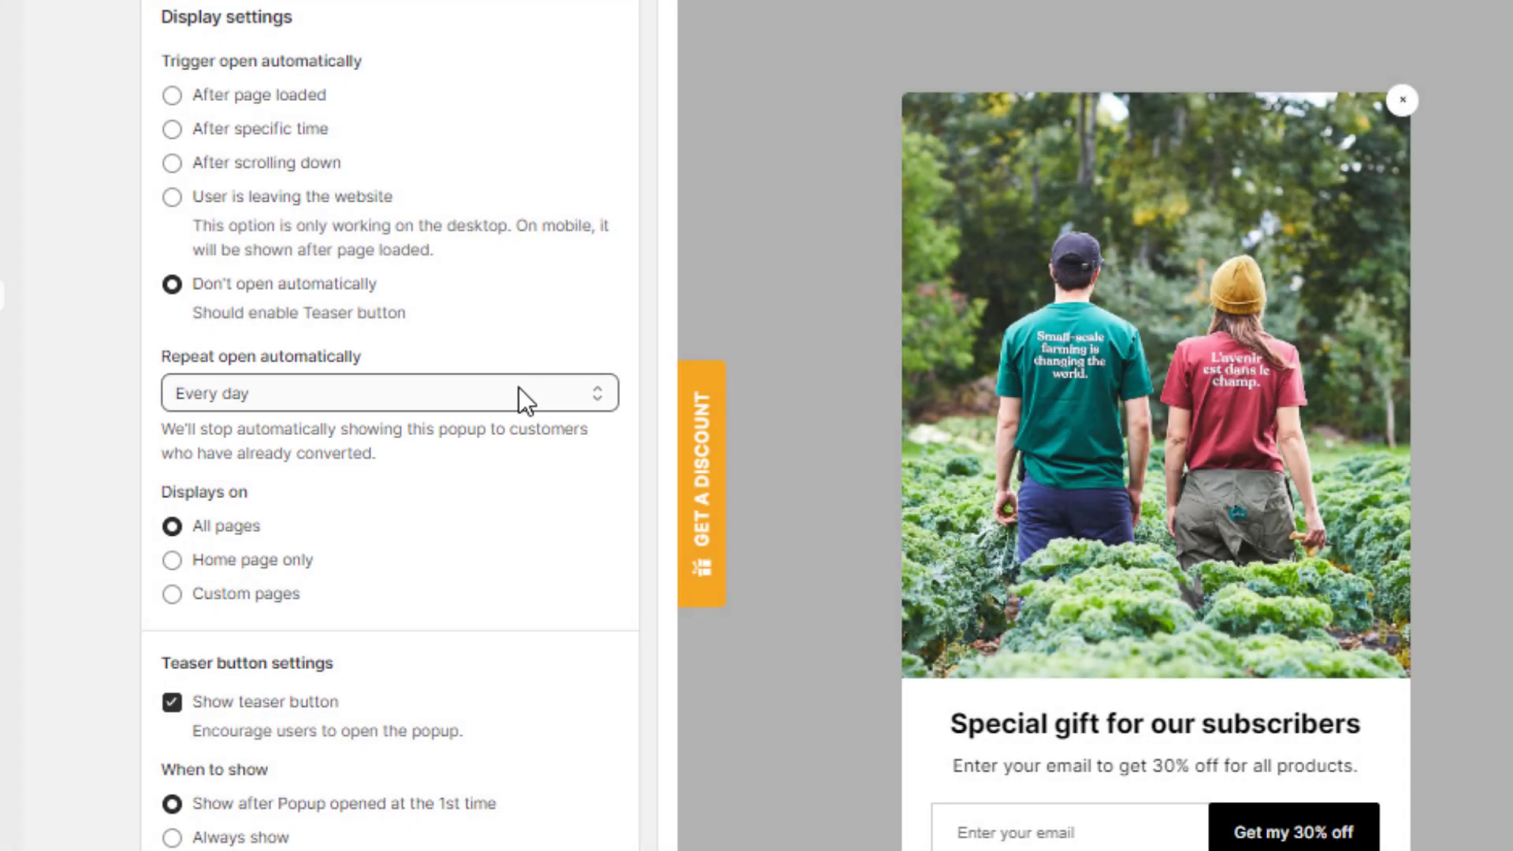
{"action": "left_click", "coordinate": [518, 392]}
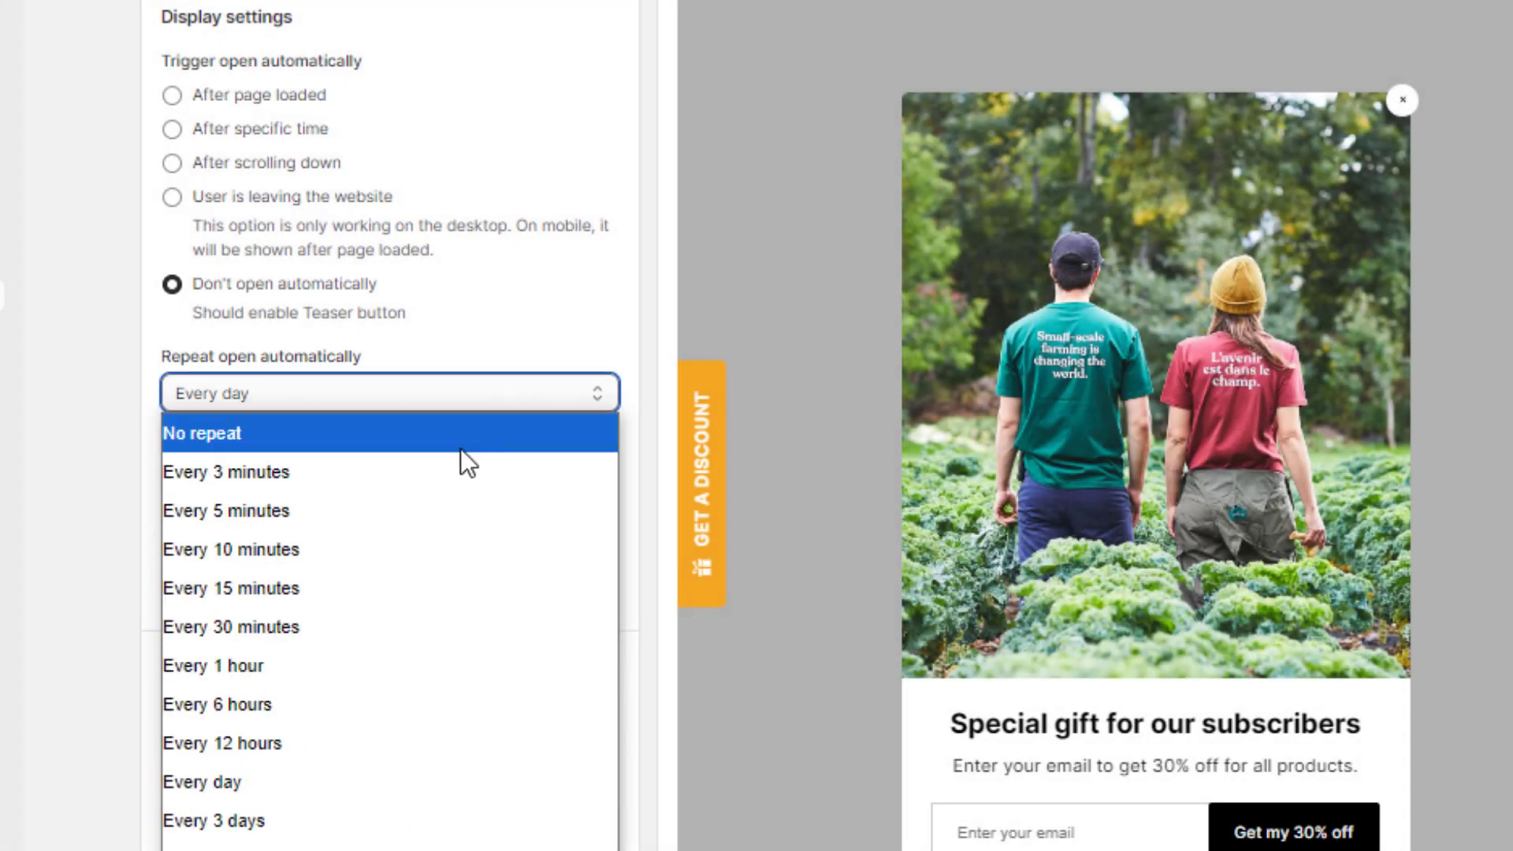
{"action": "left_click", "coordinate": [300, 787]}
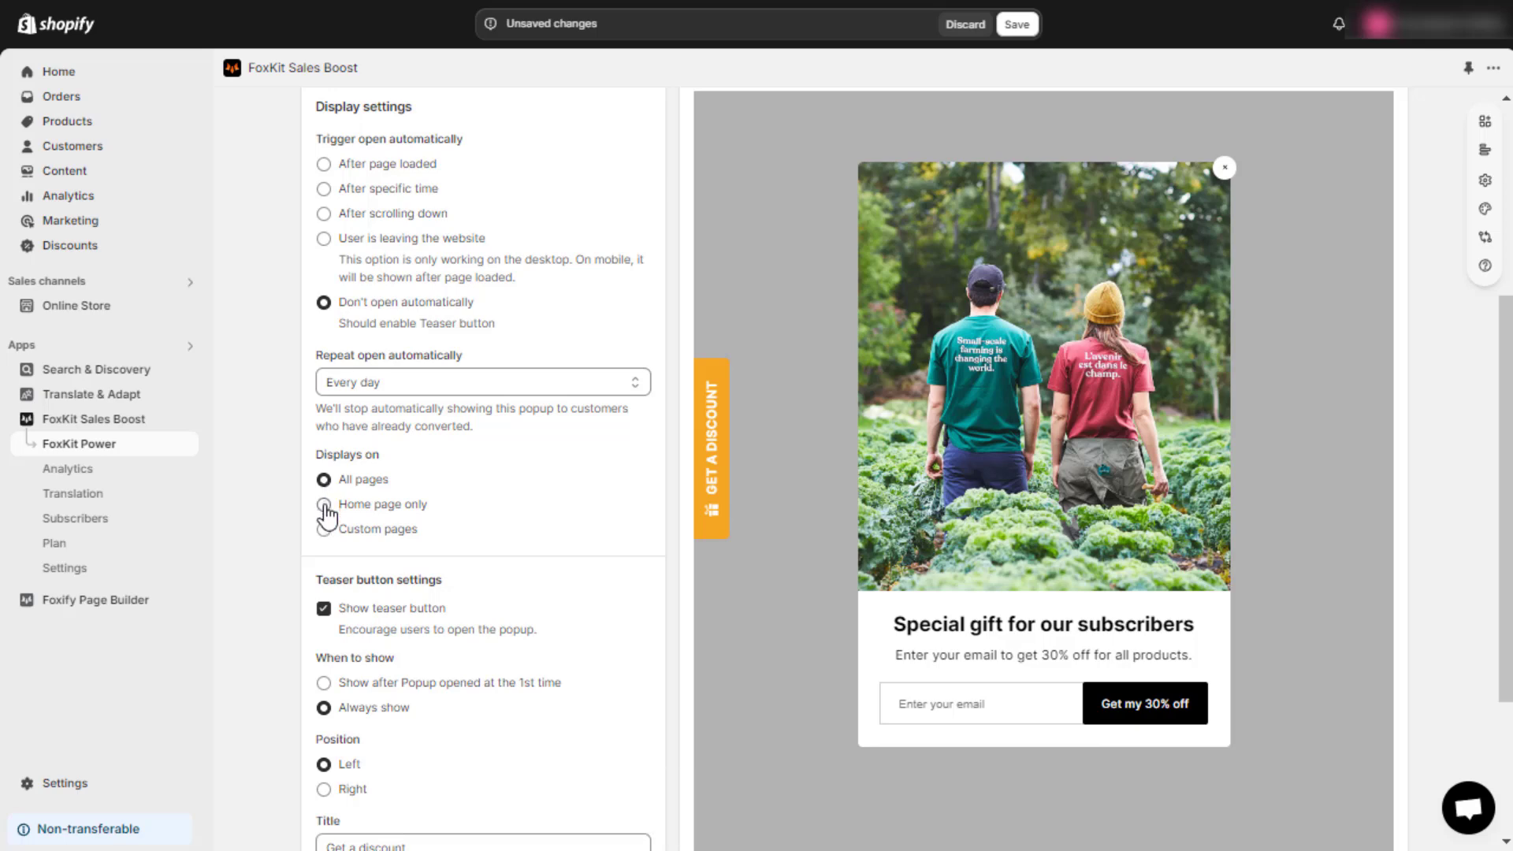
Step: Display the pop-up on Custom pages matching any condition, with Page type equal to Product pages
{"action": "left_click", "coordinate": [324, 505]}
{"action": "left_click", "coordinate": [324, 531]}
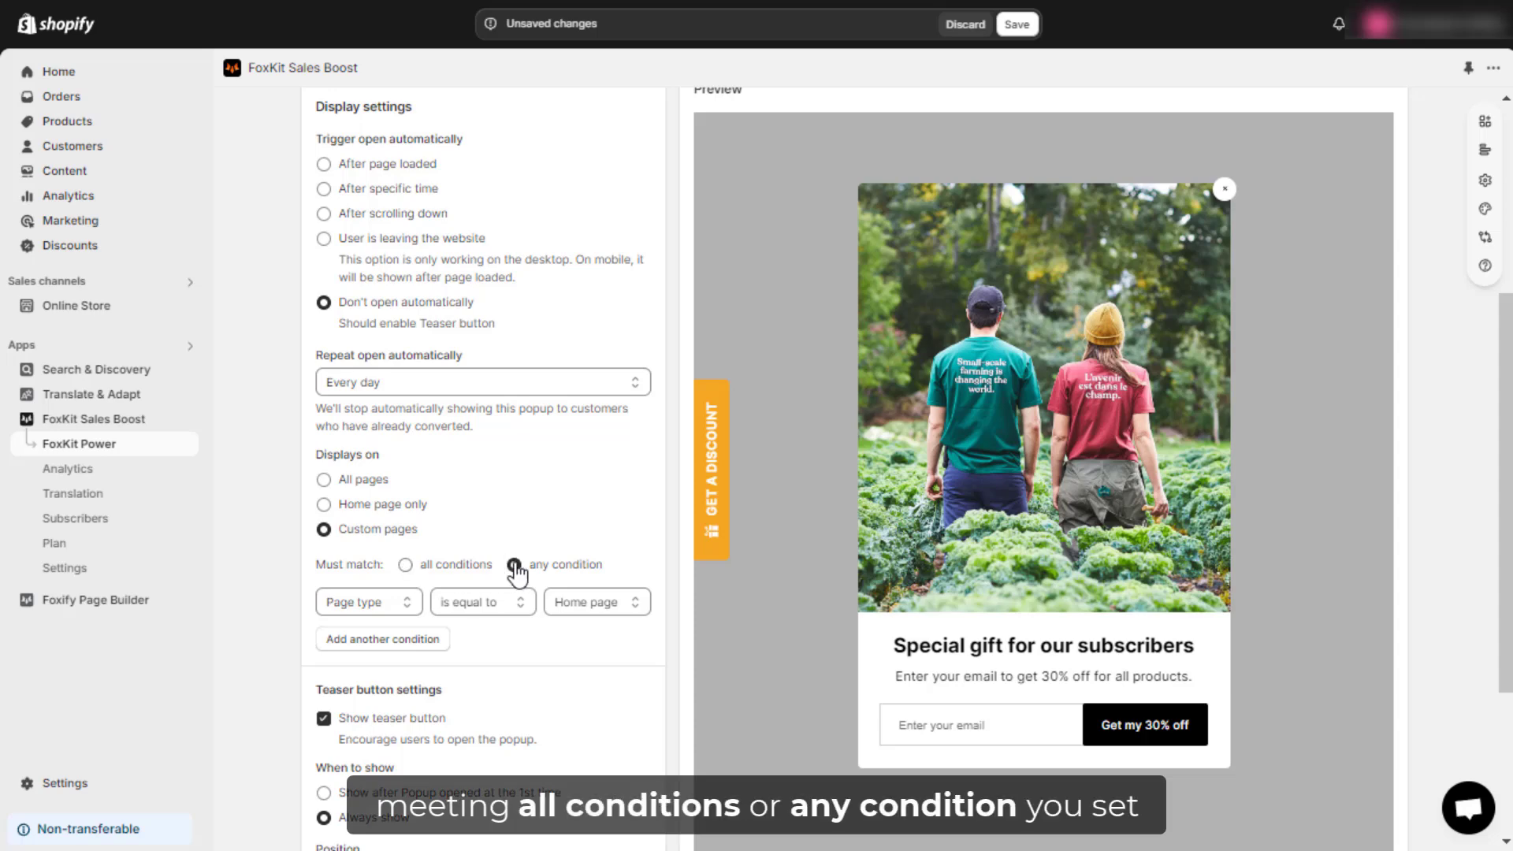
{"action": "left_click", "coordinate": [410, 604]}
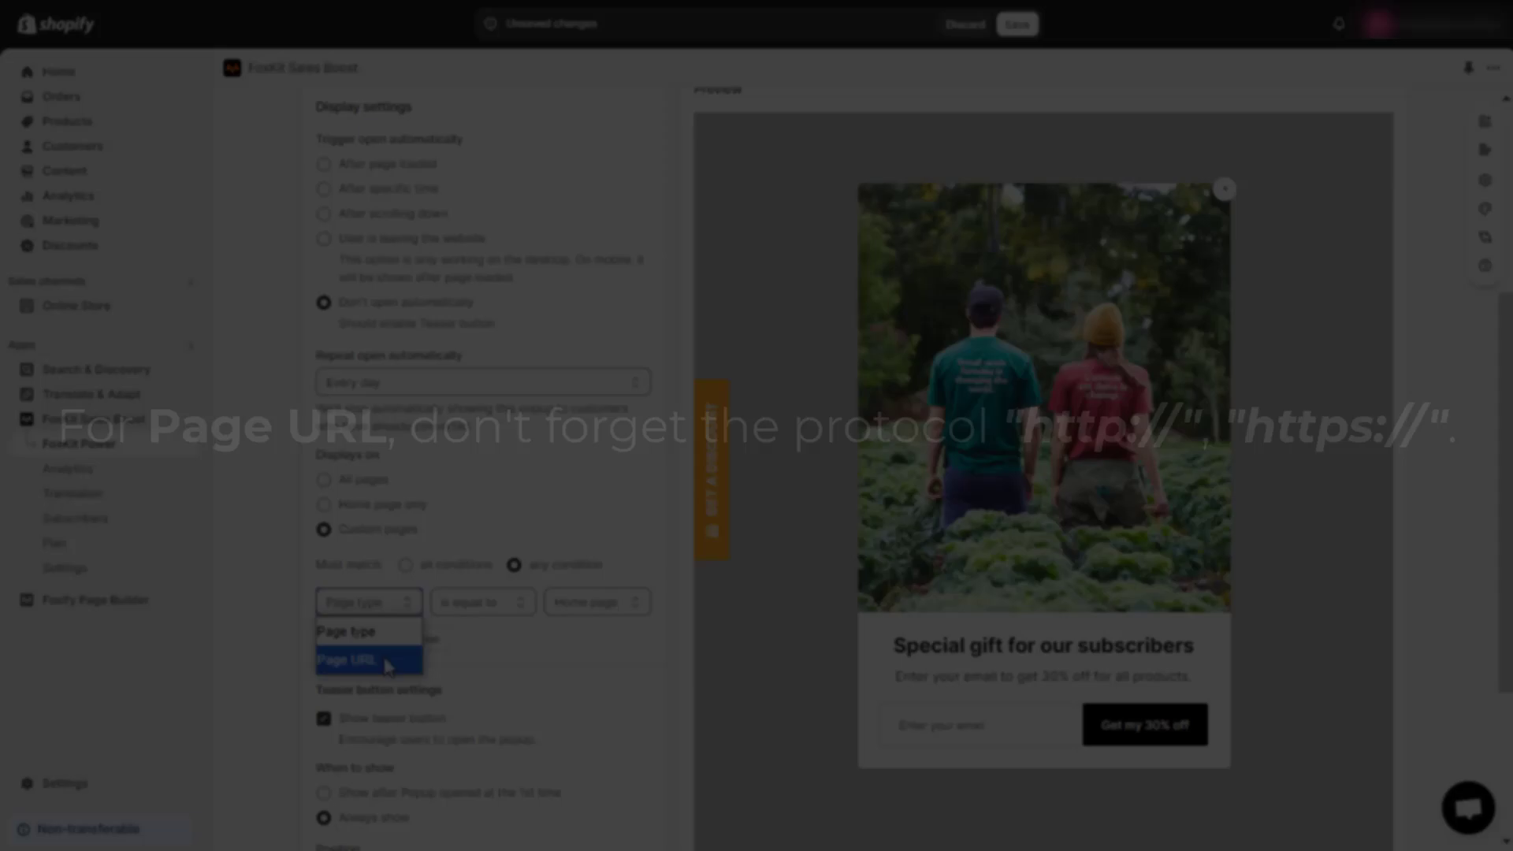
{"action": "left_click", "coordinate": [465, 654]}
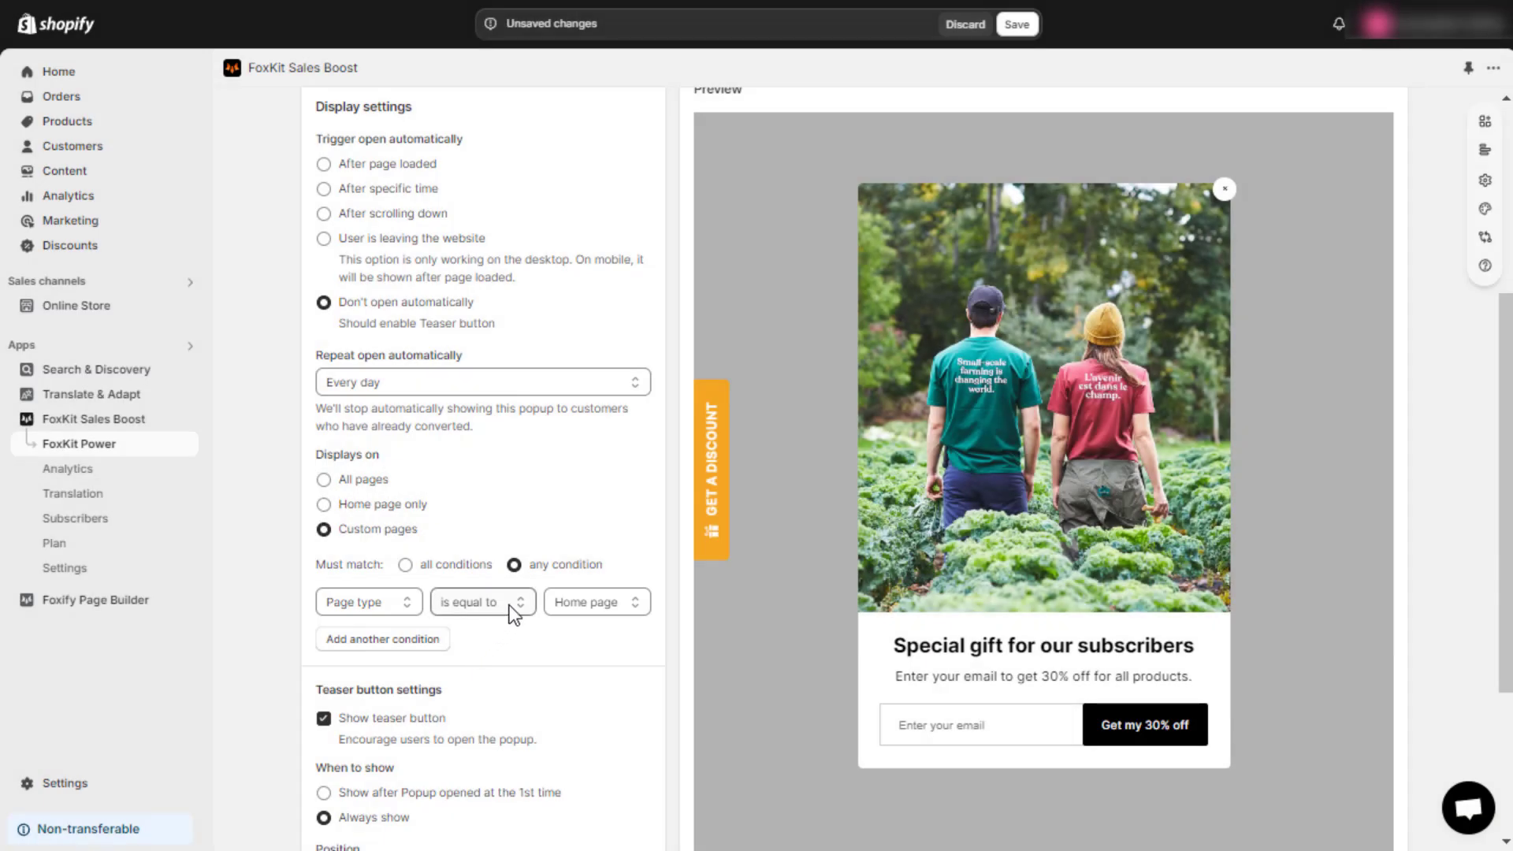
{"action": "left_click", "coordinate": [600, 603]}
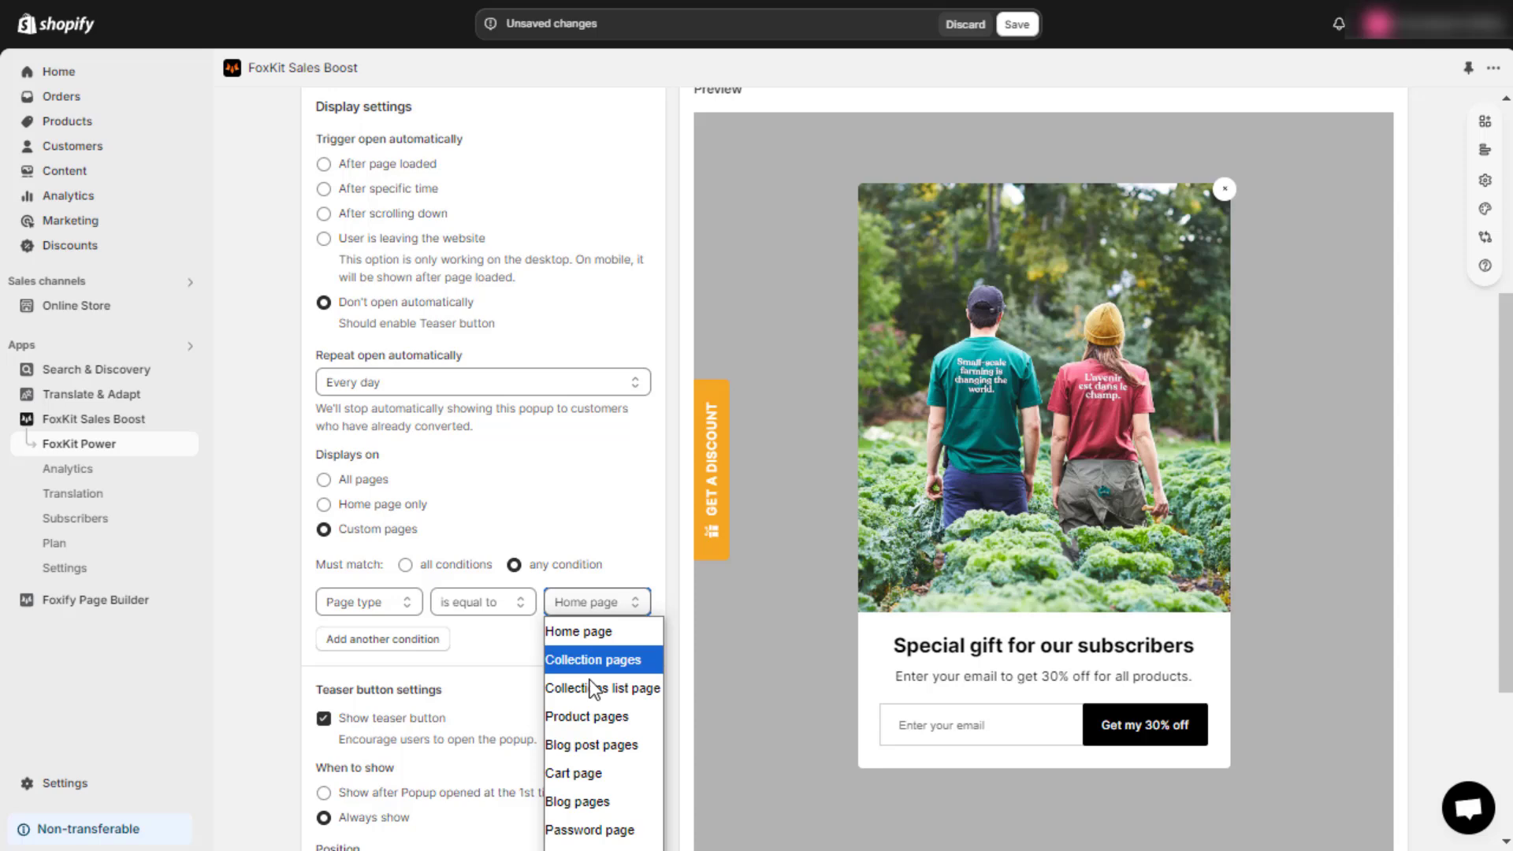
{"action": "left_click", "coordinate": [597, 716]}
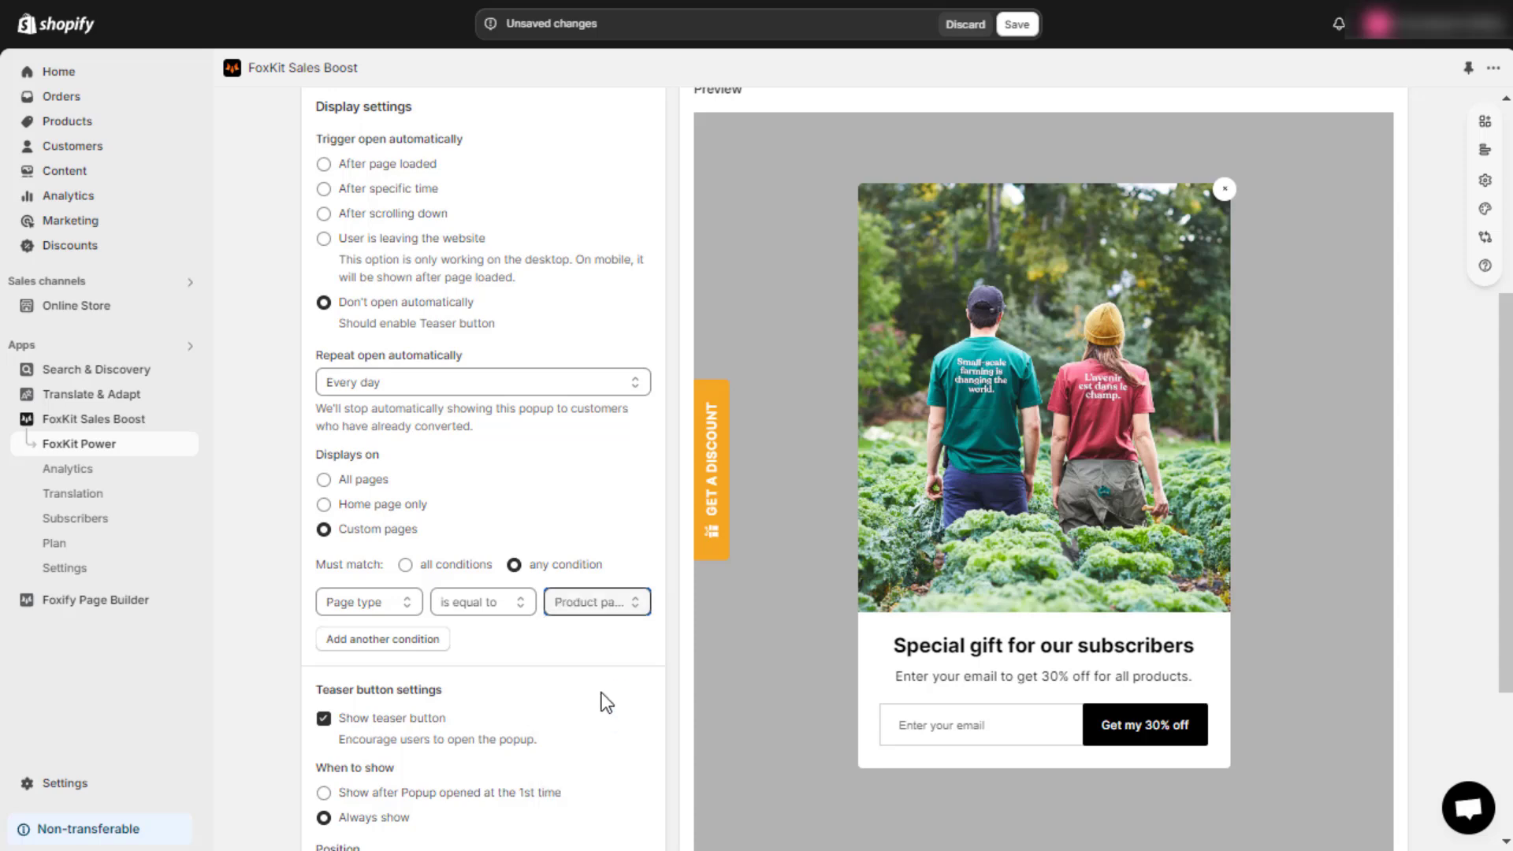
{"action": "left_click", "coordinate": [522, 625]}
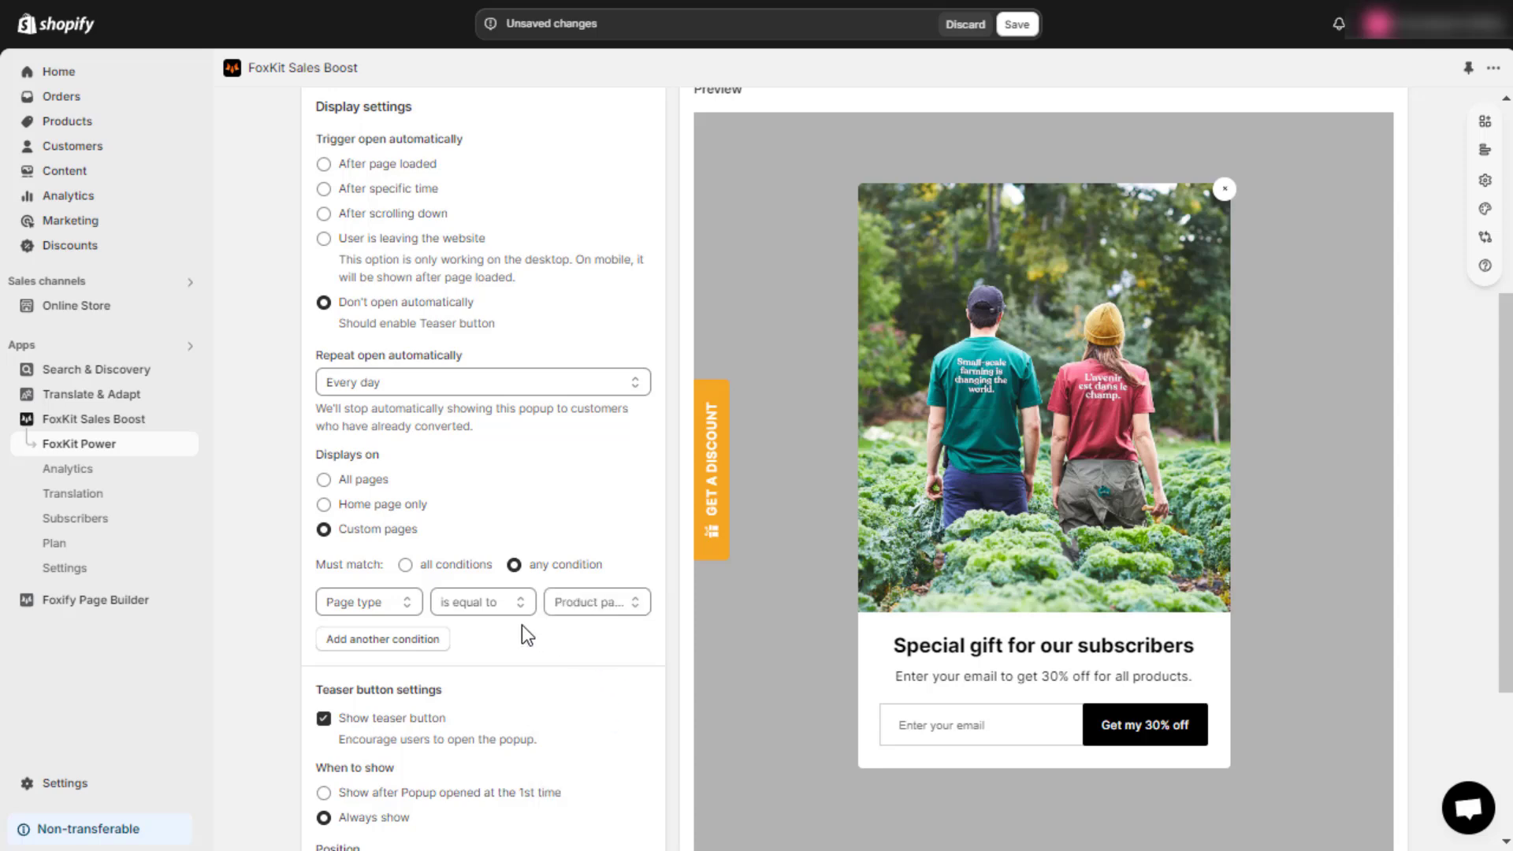
Step: Add a second condition excluding Collection pages by page type
{"action": "left_click", "coordinate": [384, 640]}
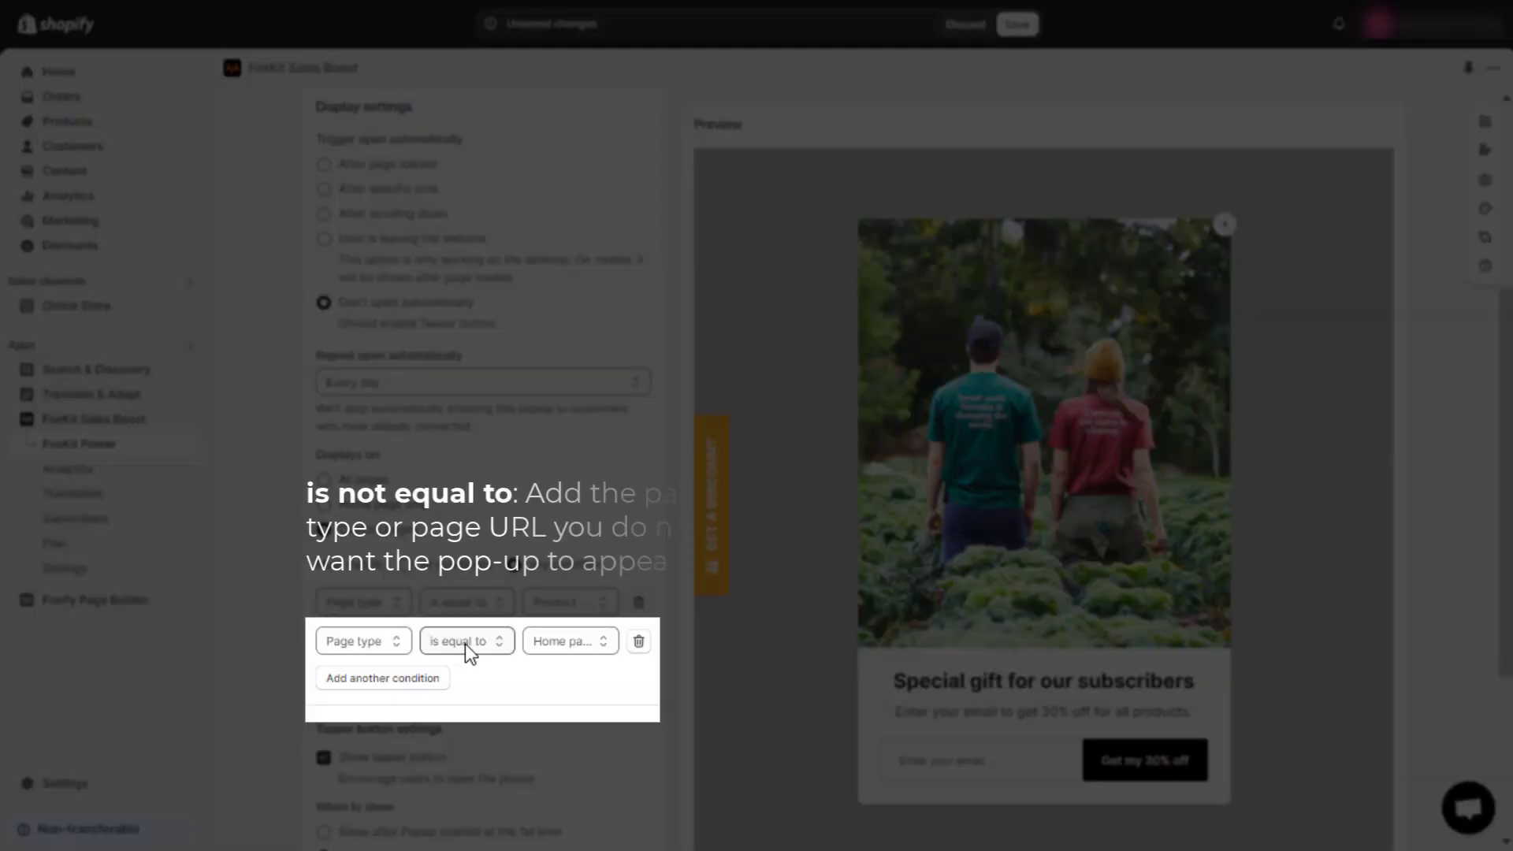
{"action": "left_click", "coordinate": [465, 645]}
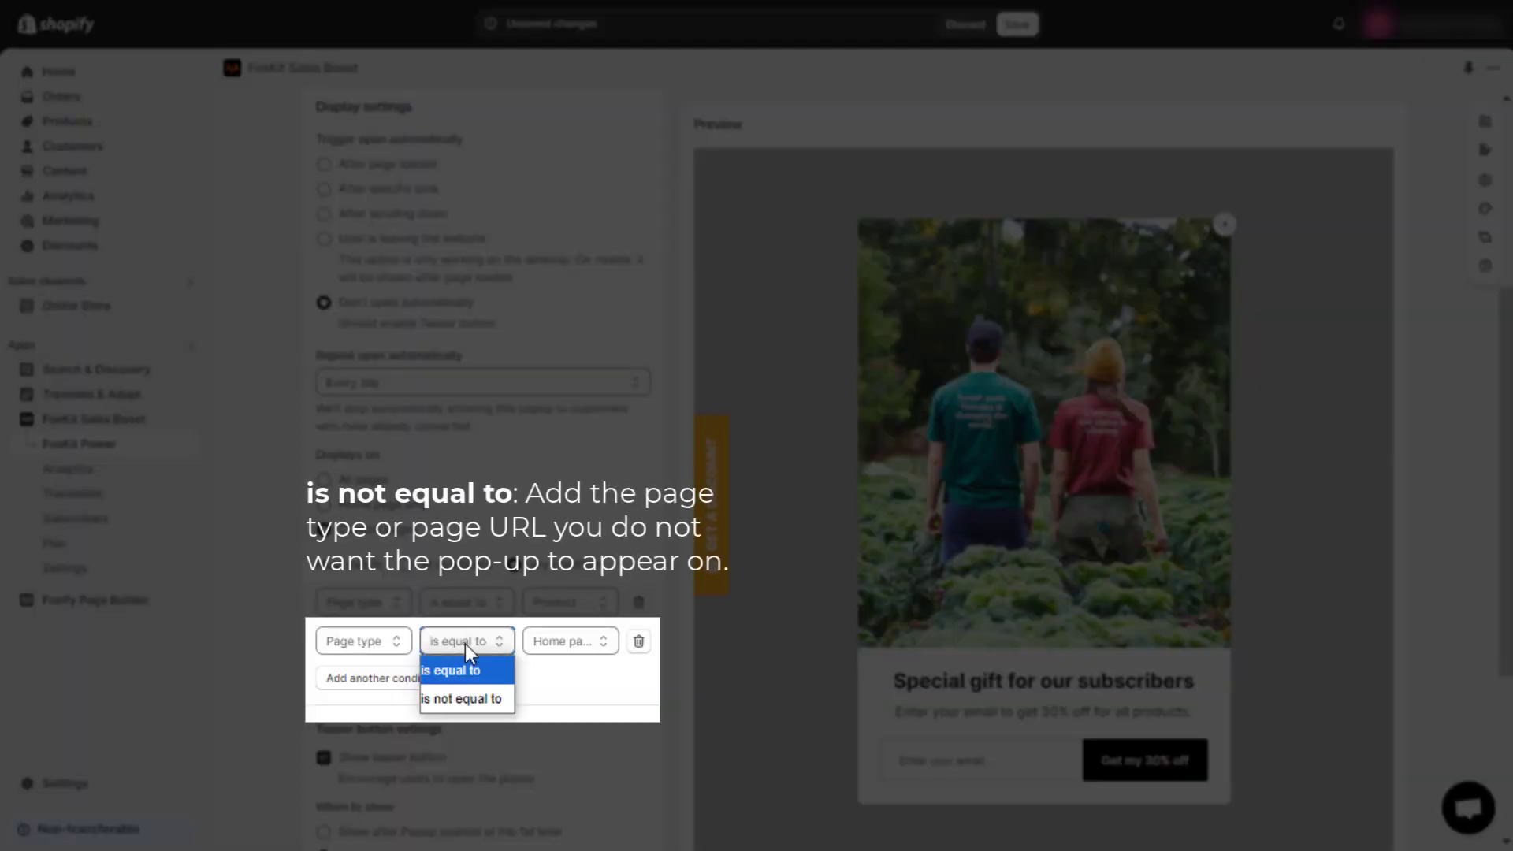
{"action": "left_click", "coordinate": [475, 693]}
{"action": "left_click", "coordinate": [561, 641]}
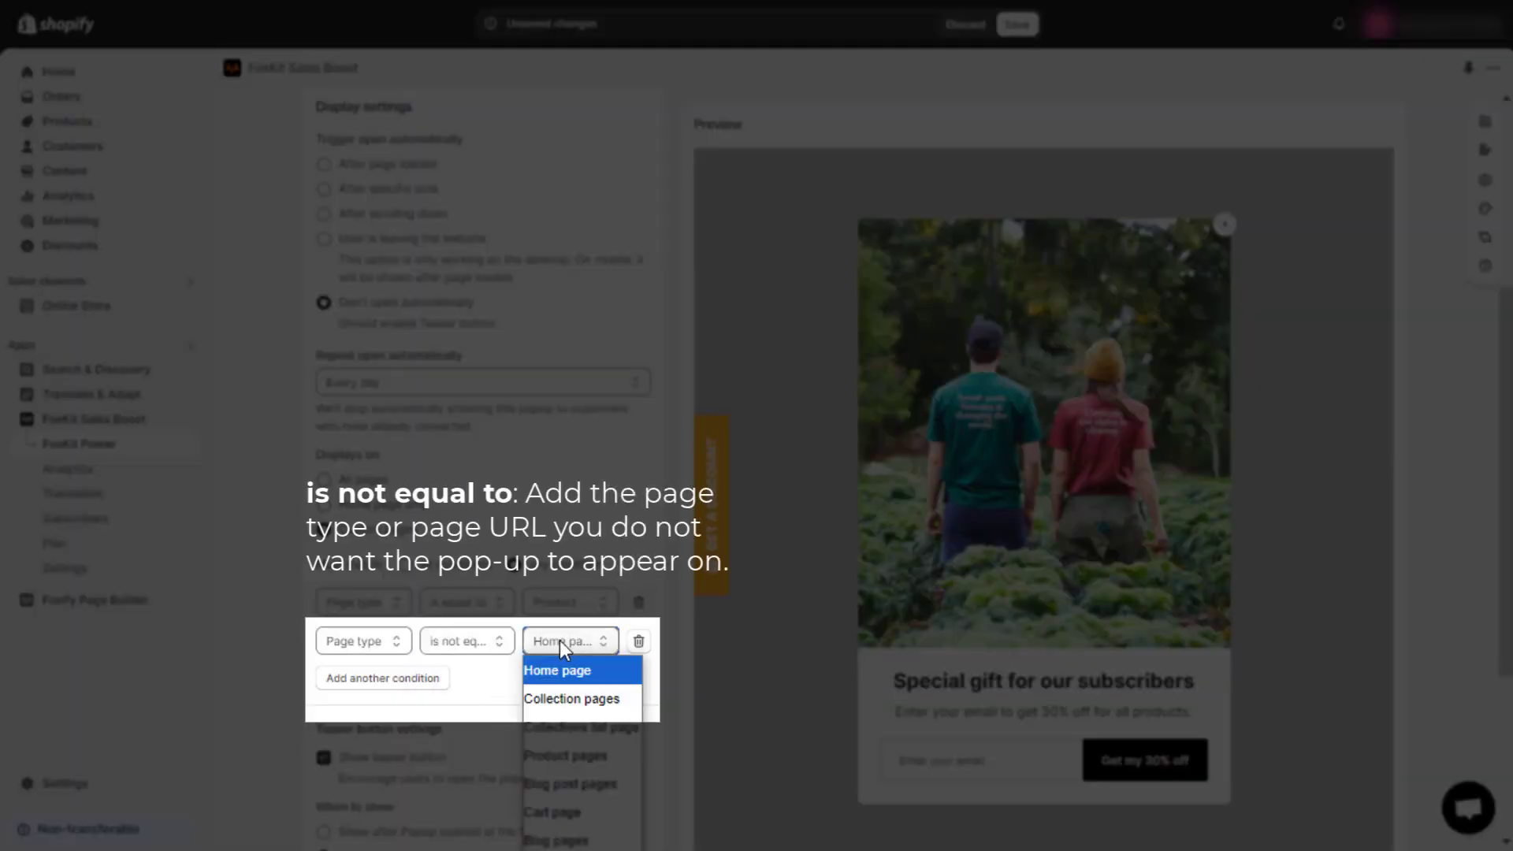
{"action": "left_click", "coordinate": [569, 699]}
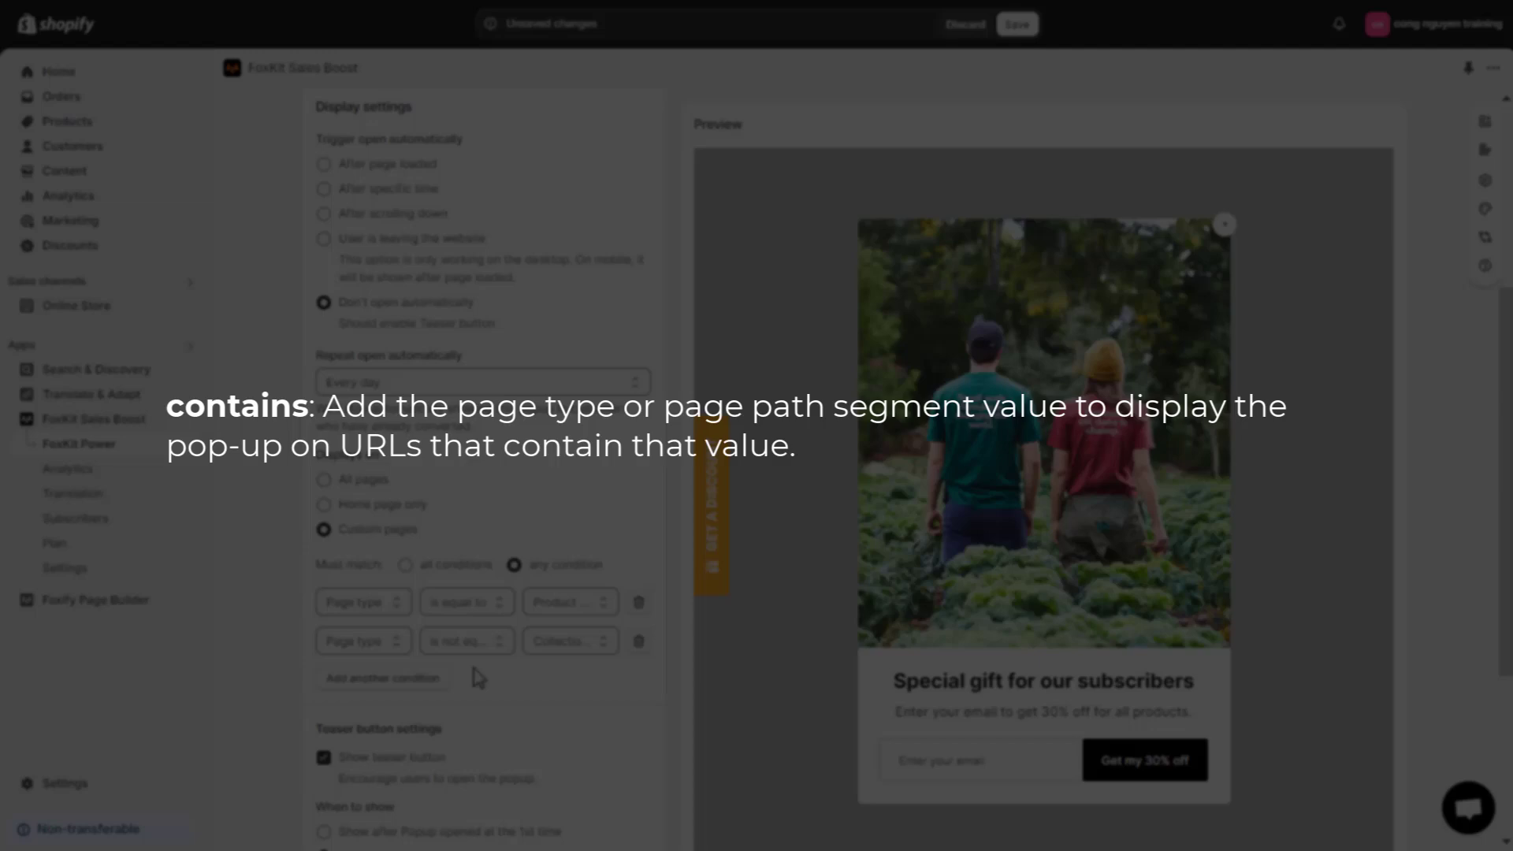
Step: Add a third condition: Page URL contains 'all'
{"action": "left_click", "coordinate": [433, 679]}
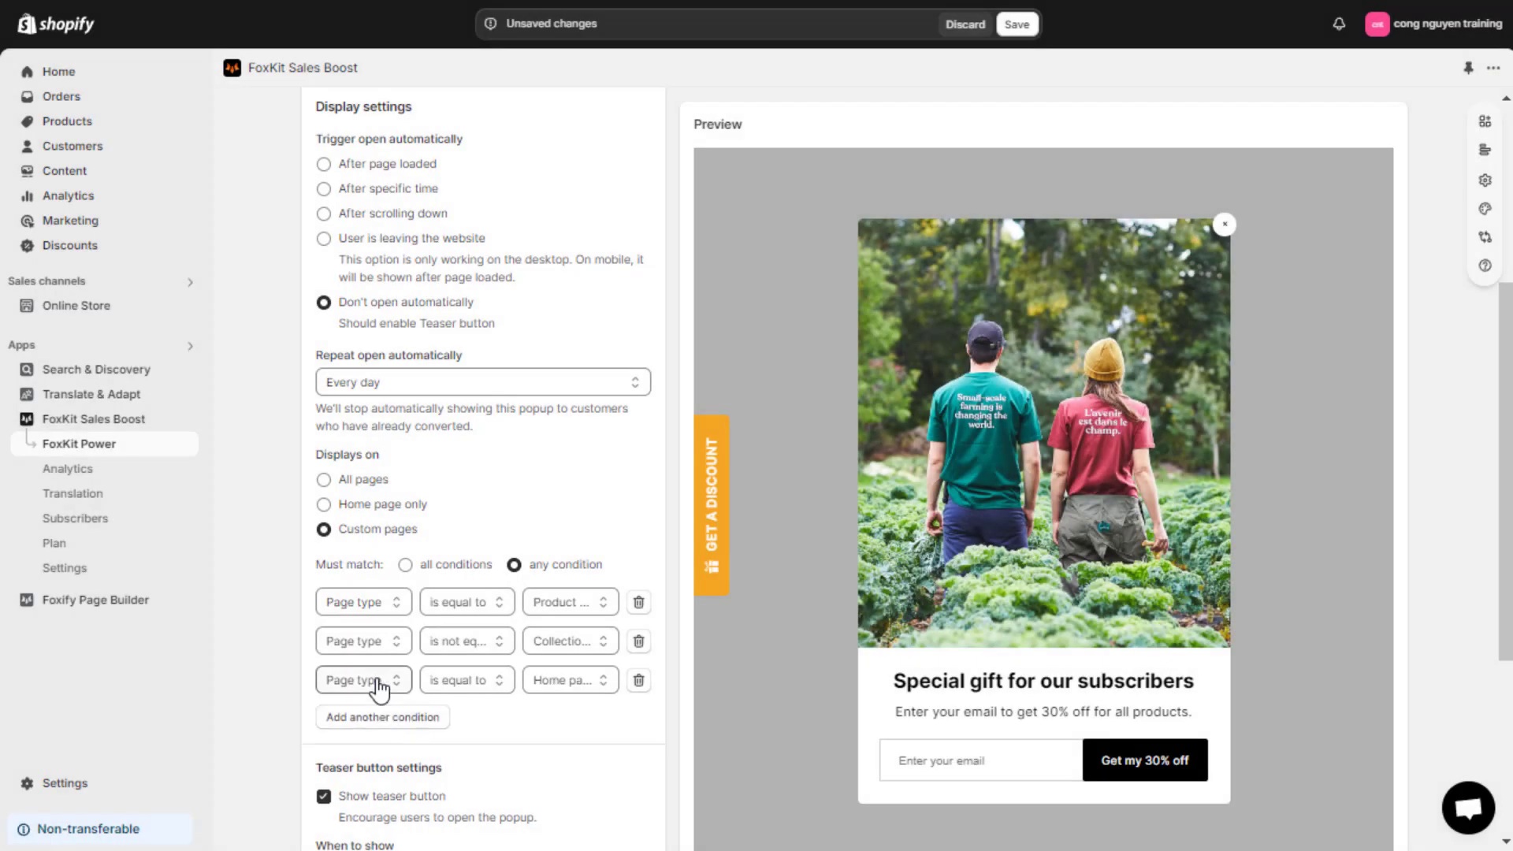
{"action": "left_click", "coordinate": [377, 679]}
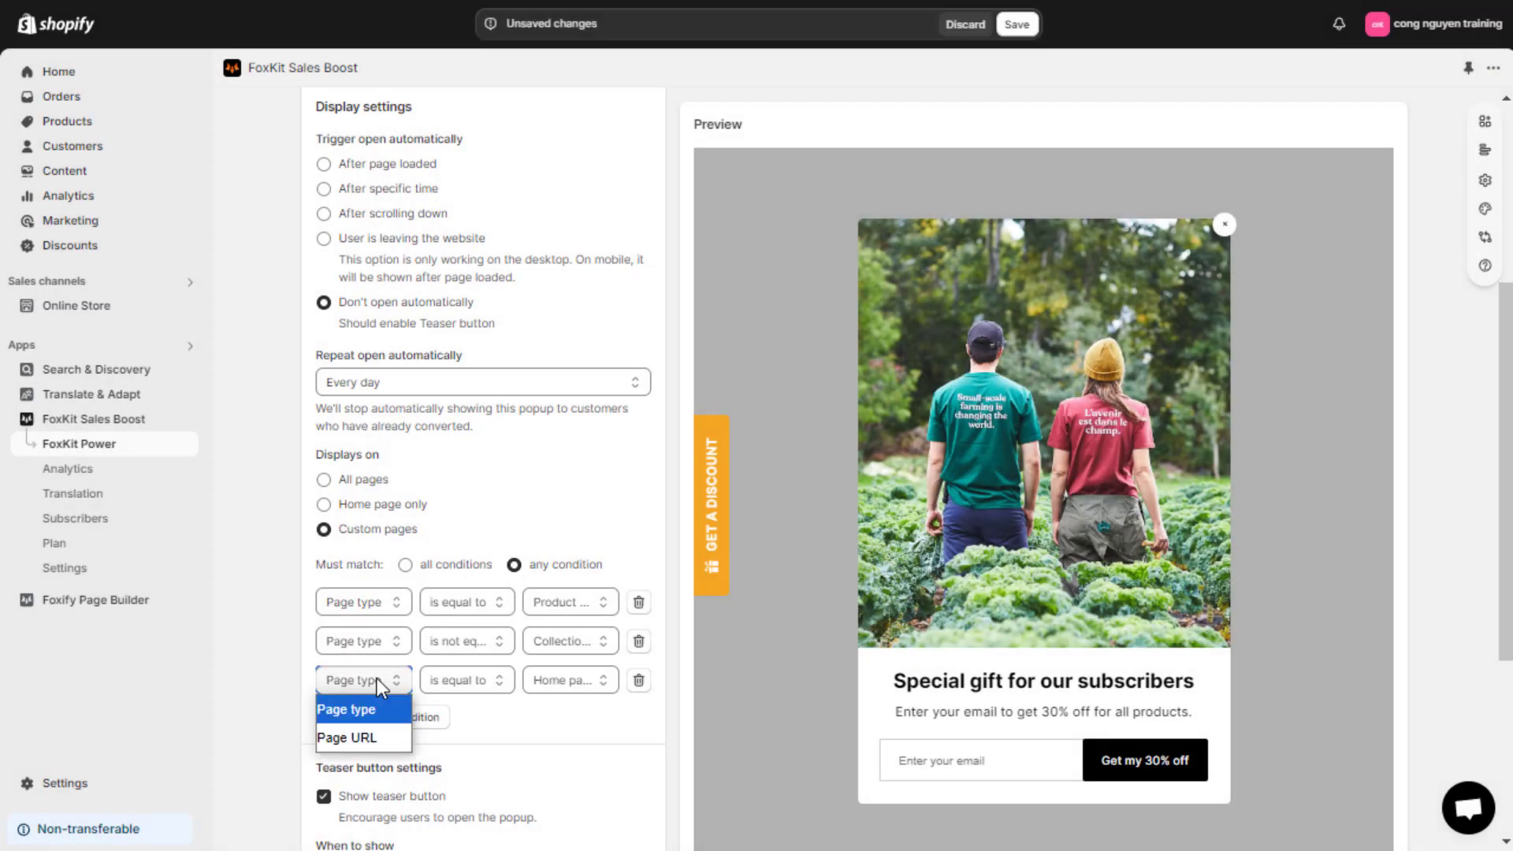
{"action": "left_click", "coordinate": [368, 731]}
{"action": "left_click", "coordinate": [474, 687]}
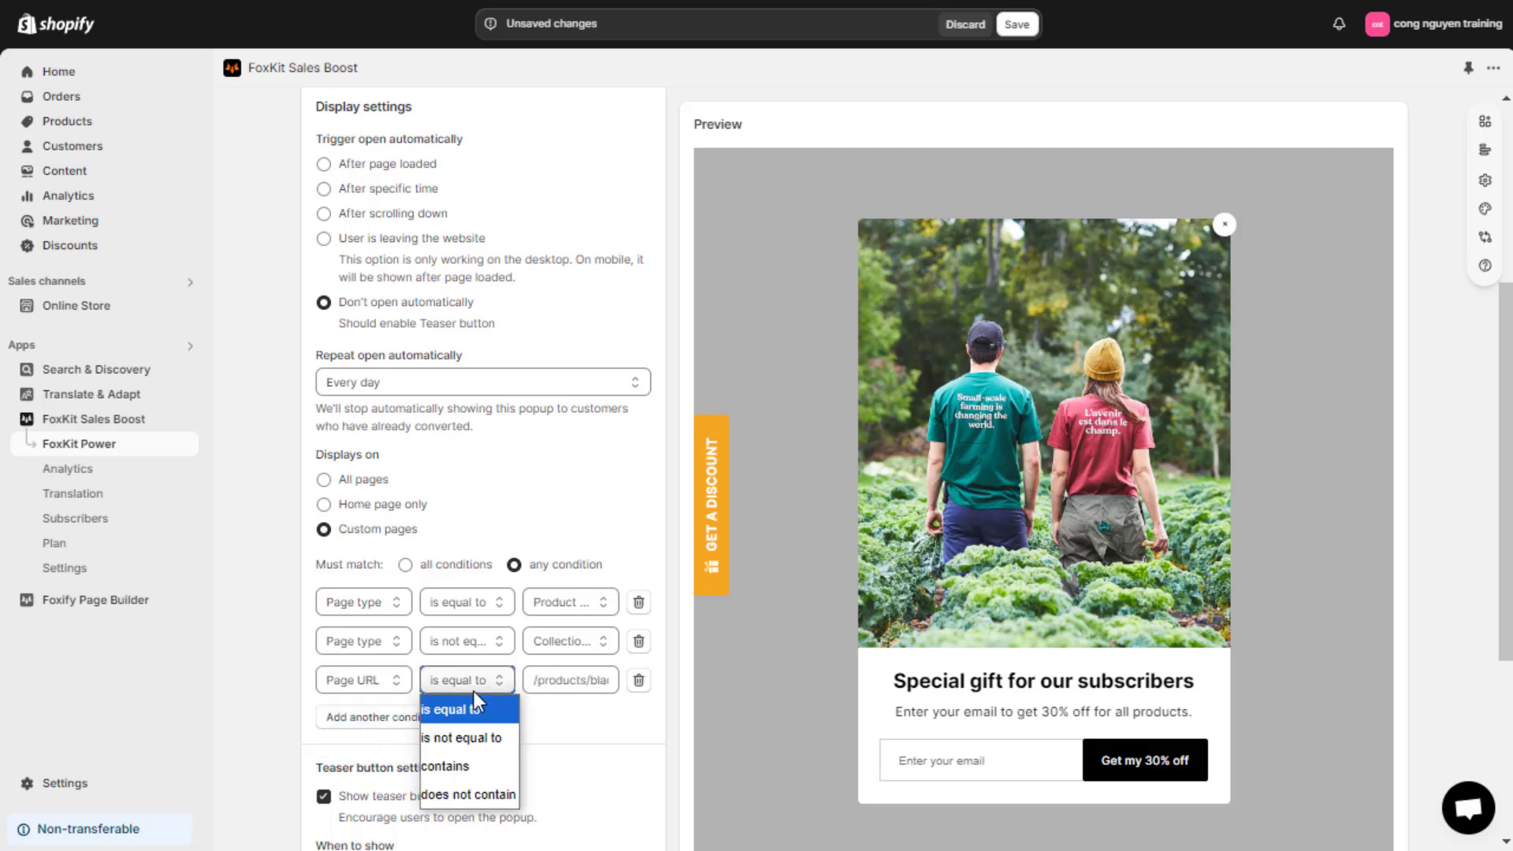
{"action": "left_click", "coordinate": [461, 763]}
{"action": "left_click", "coordinate": [550, 682]}
{"action": "type", "text": "all"}
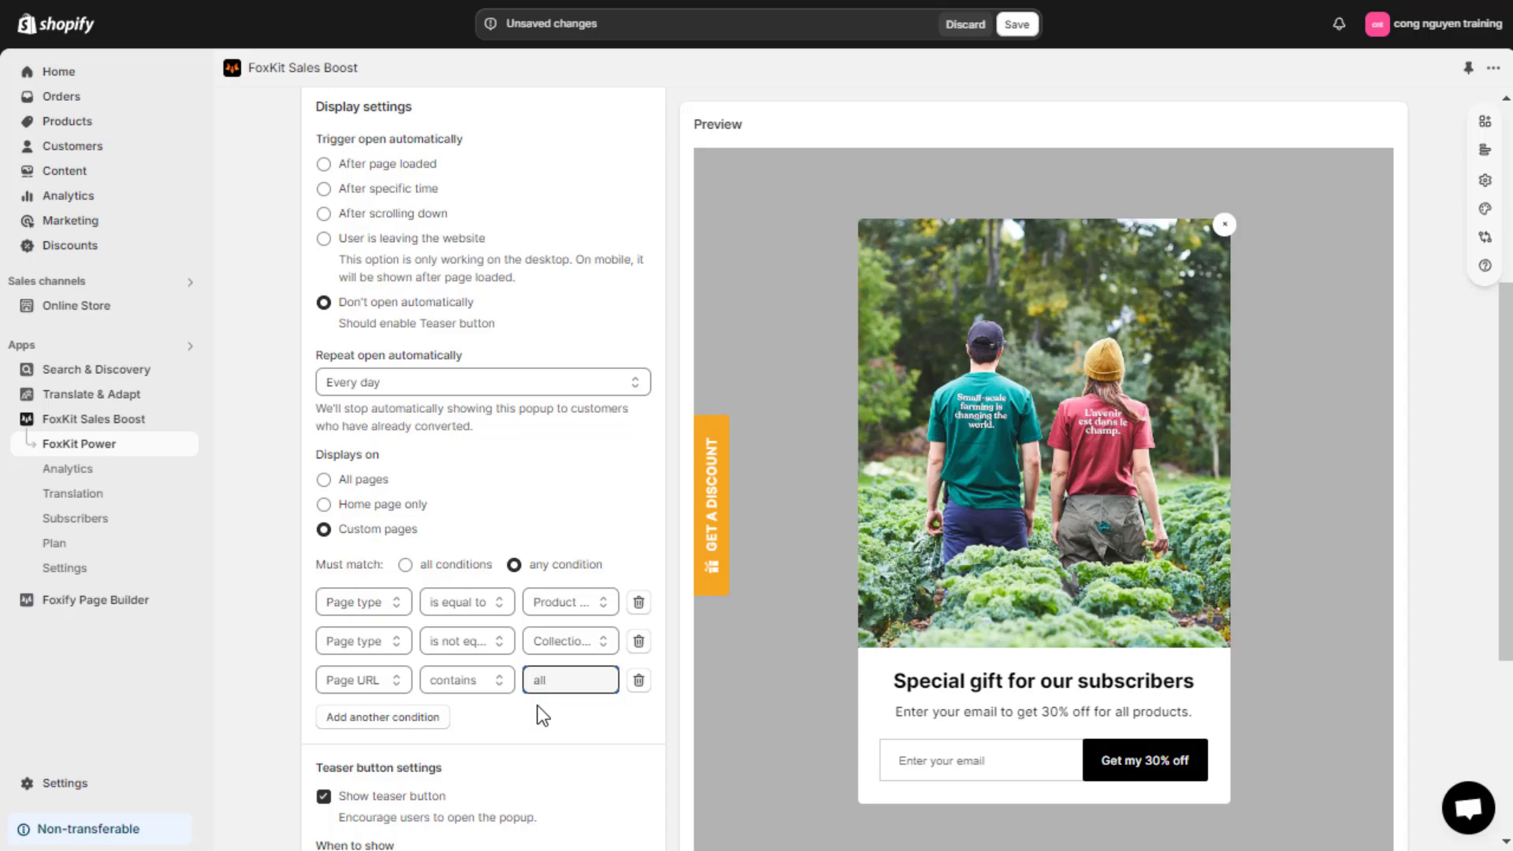
{"action": "left_click", "coordinate": [541, 719]}
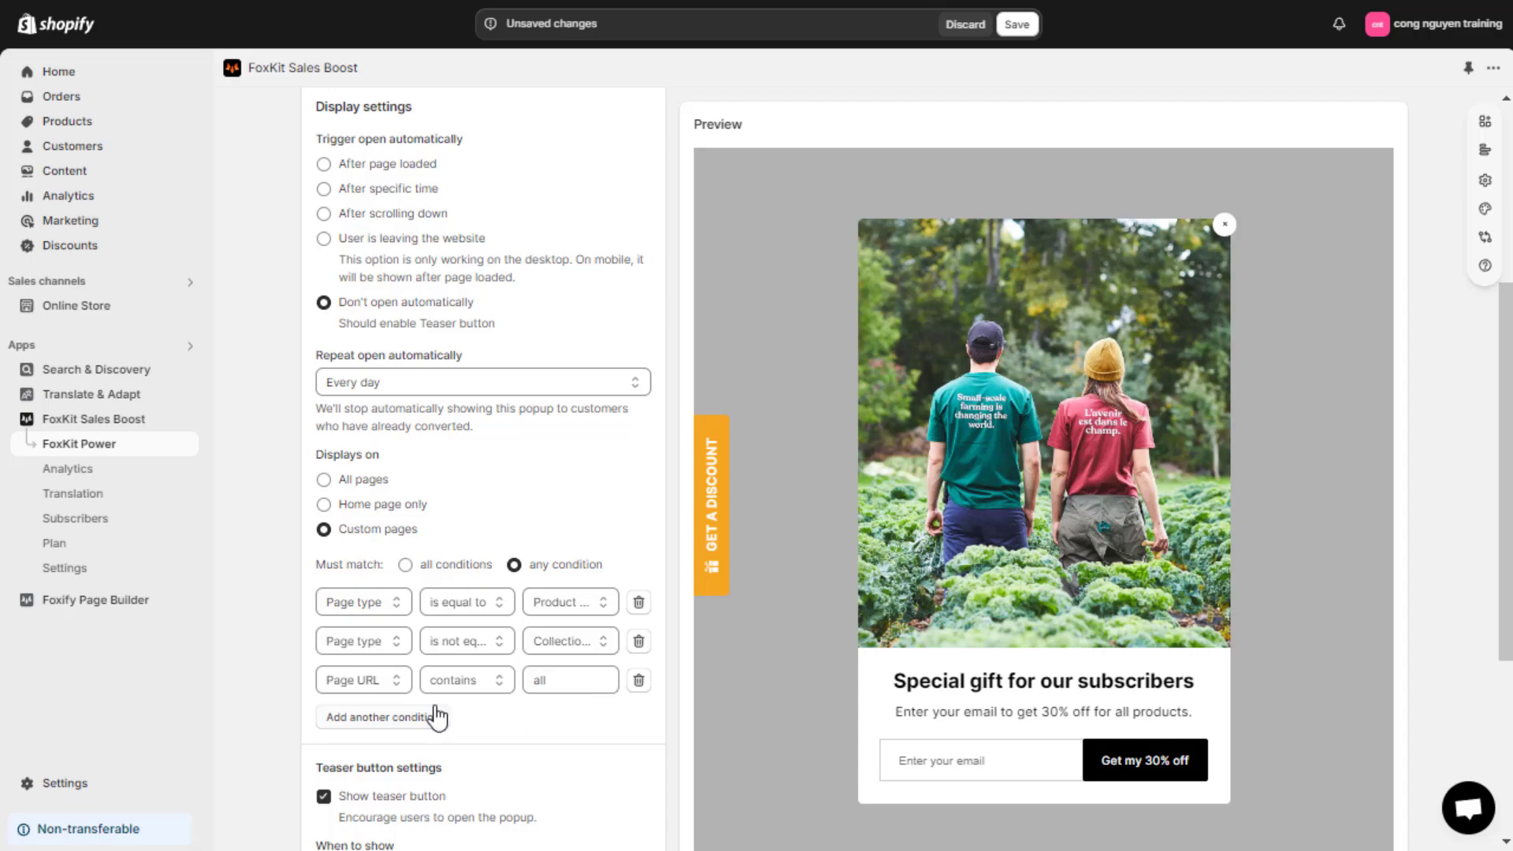
Step: Add a fourth condition: Page URL does not contain 'black'
{"action": "left_click", "coordinate": [409, 720]}
{"action": "left_click", "coordinate": [397, 719]}
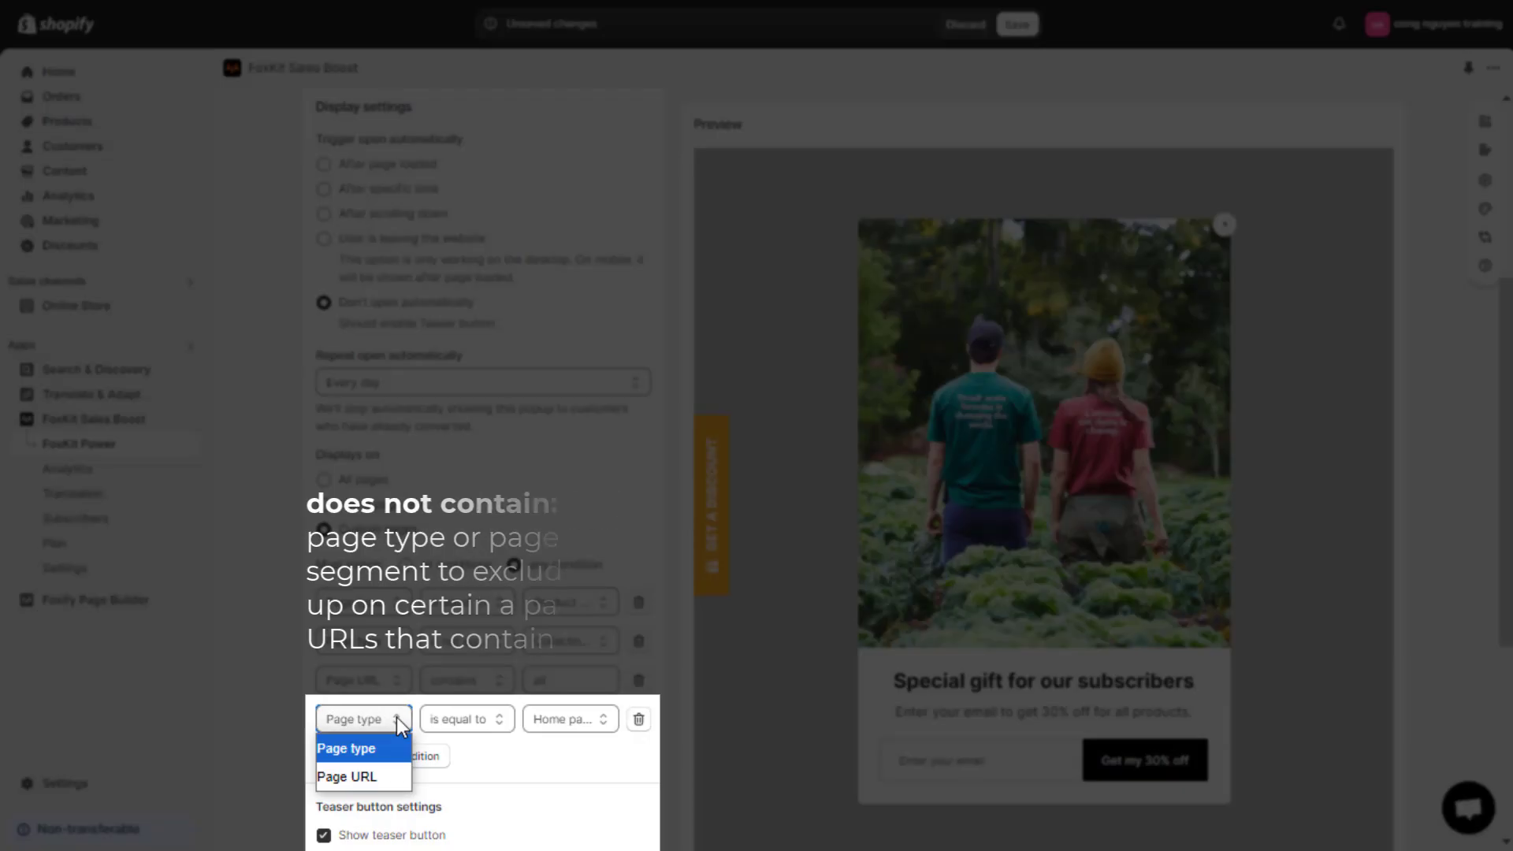
{"action": "left_click", "coordinate": [378, 773]}
{"action": "left_click", "coordinate": [471, 721]}
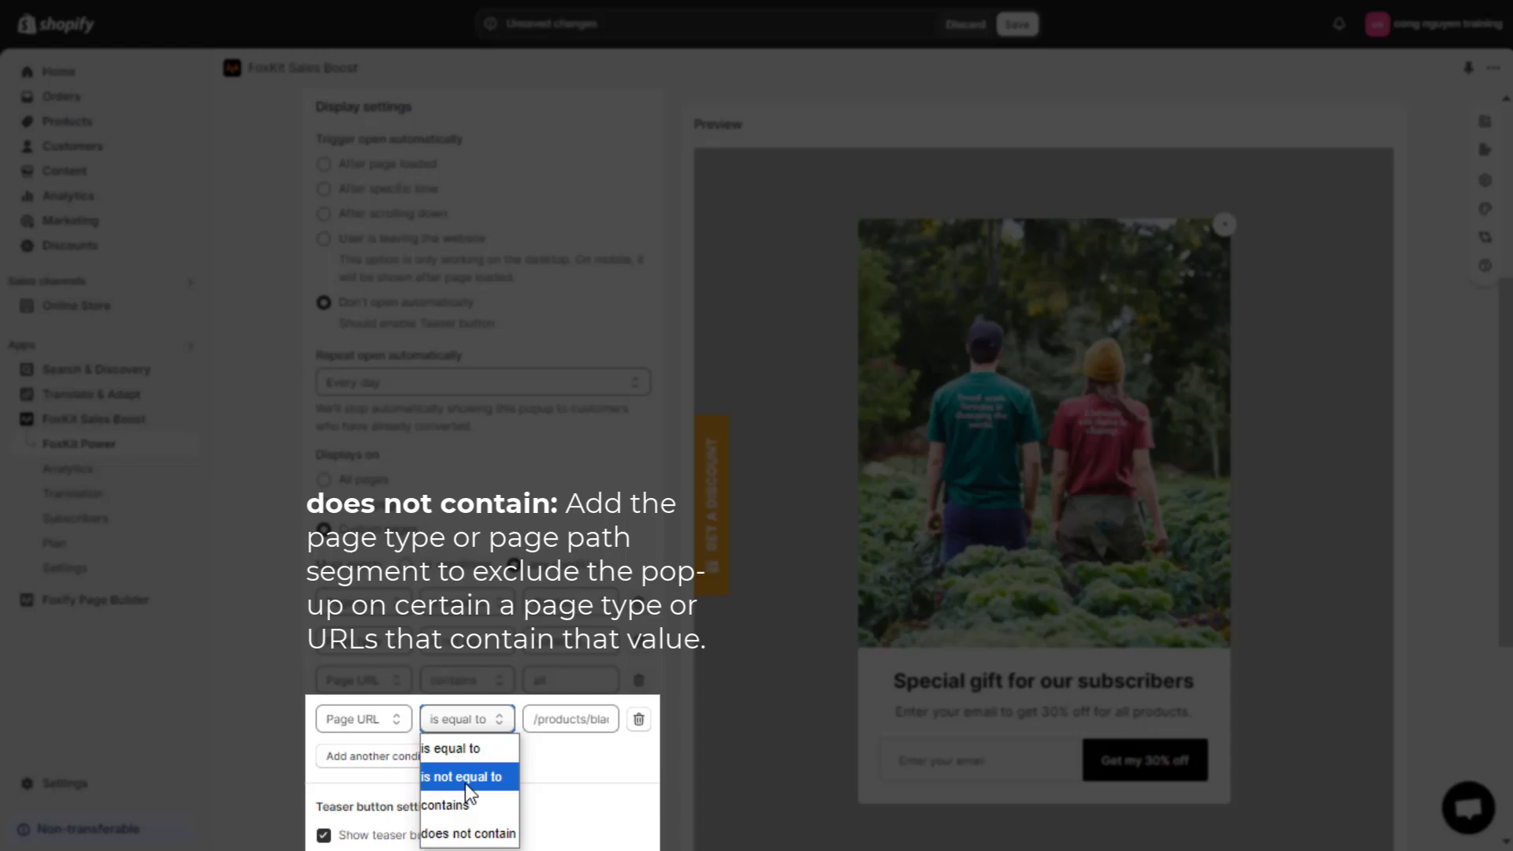
{"action": "left_click", "coordinate": [465, 833]}
{"action": "left_click", "coordinate": [554, 719]}
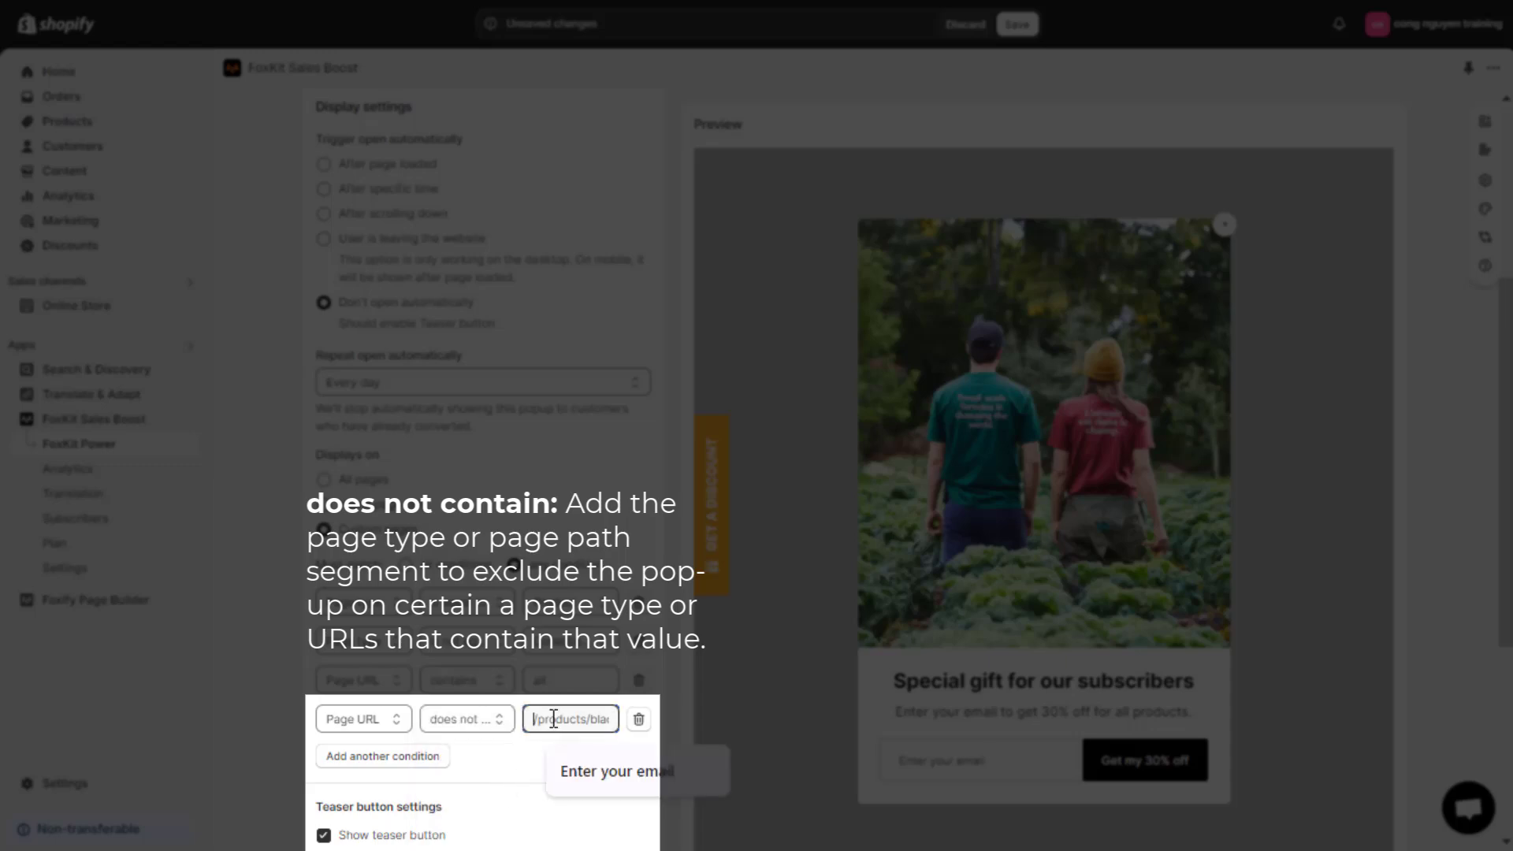
{"action": "type", "text": "black"}
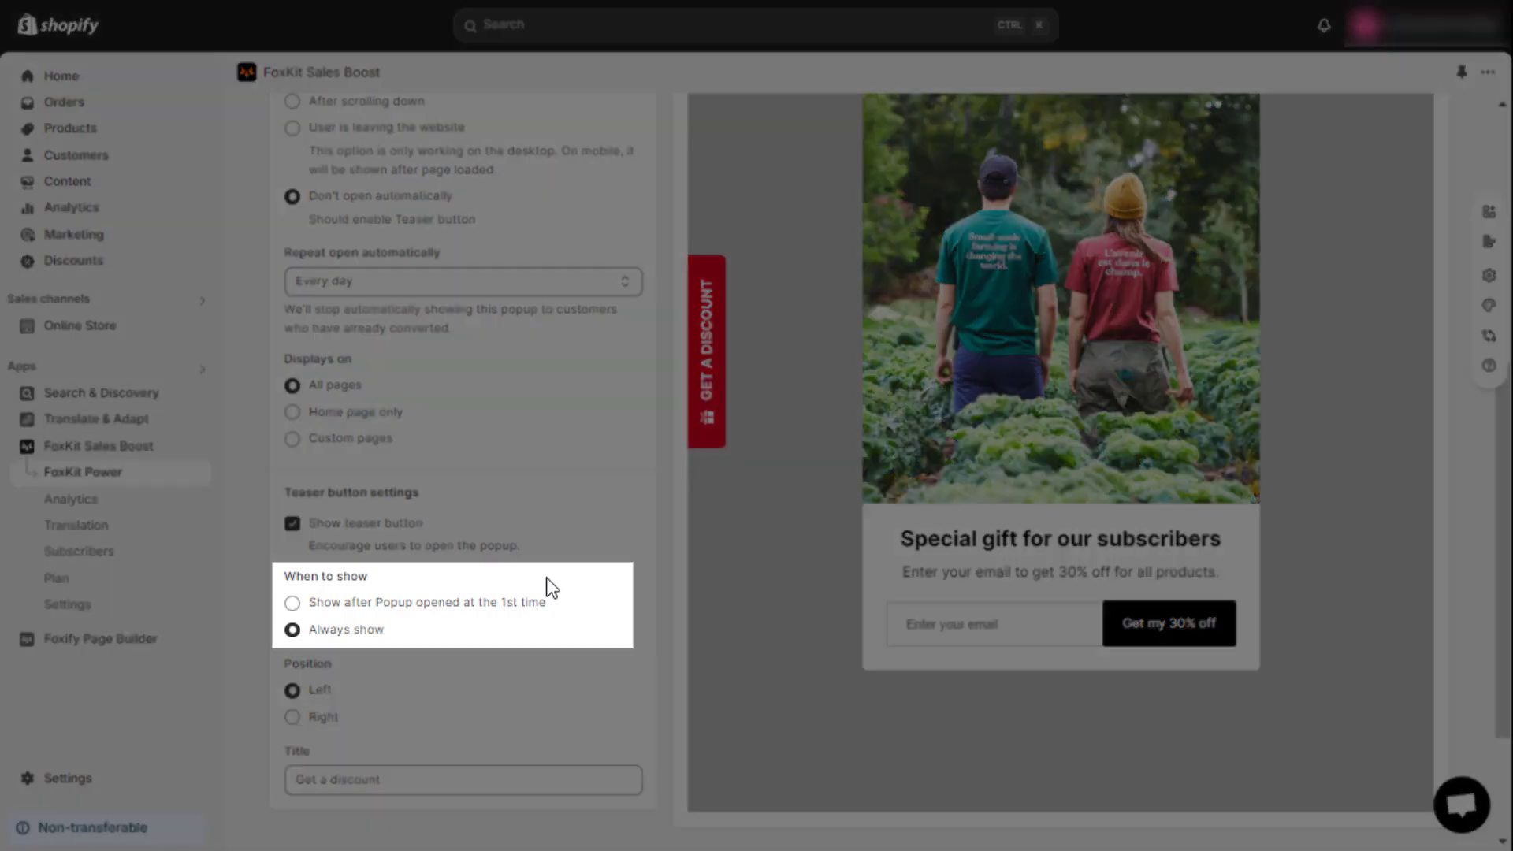
Step: Set the teaser button to Always show with Right position, then save the pop-up settings
{"action": "left_click", "coordinate": [292, 604]}
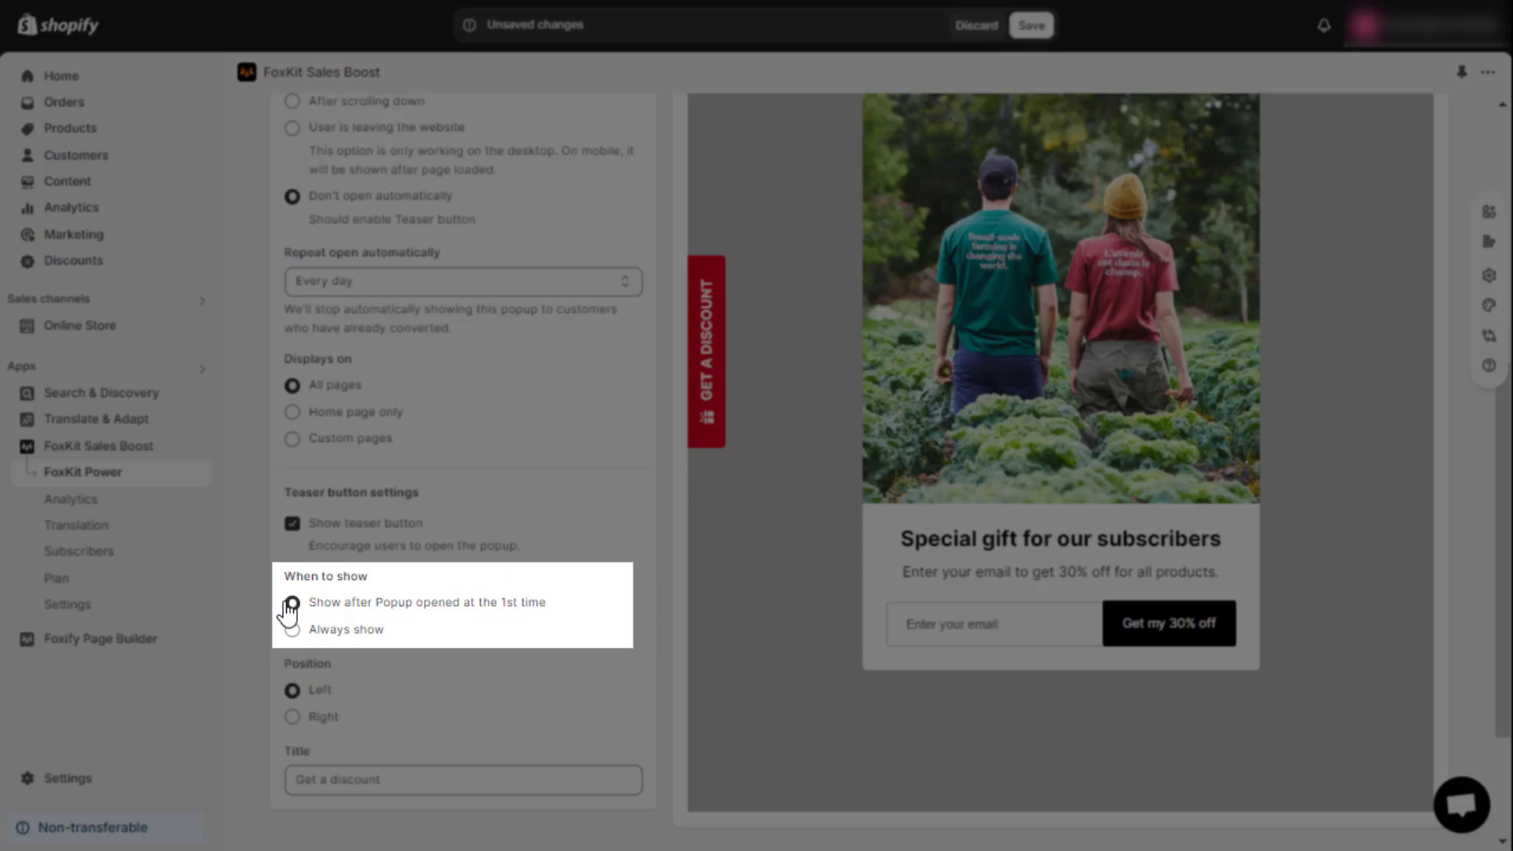
{"action": "left_click", "coordinate": [292, 629]}
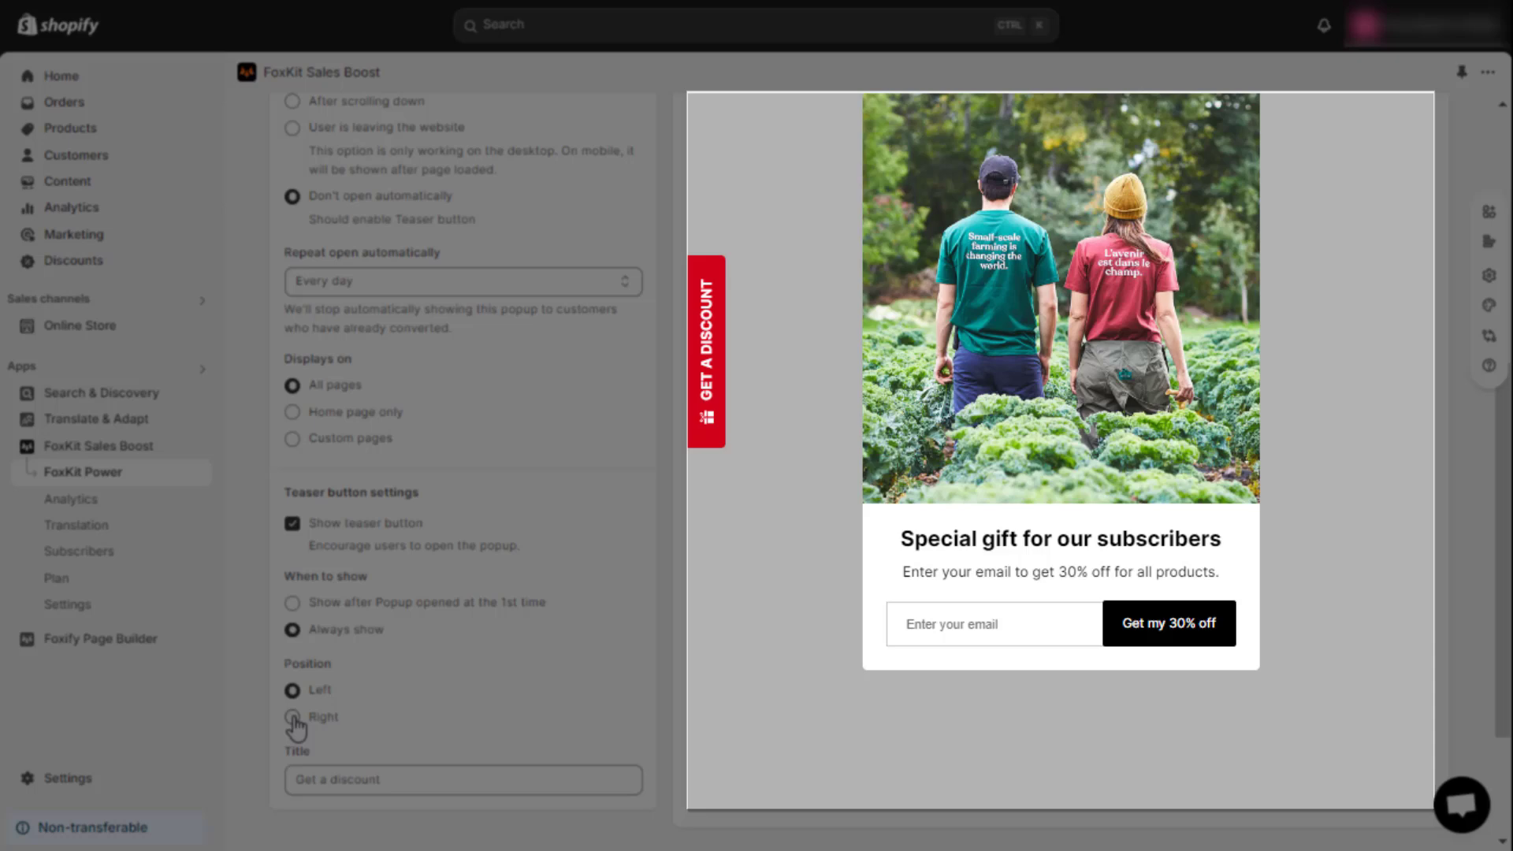
{"action": "left_click", "coordinate": [292, 717]}
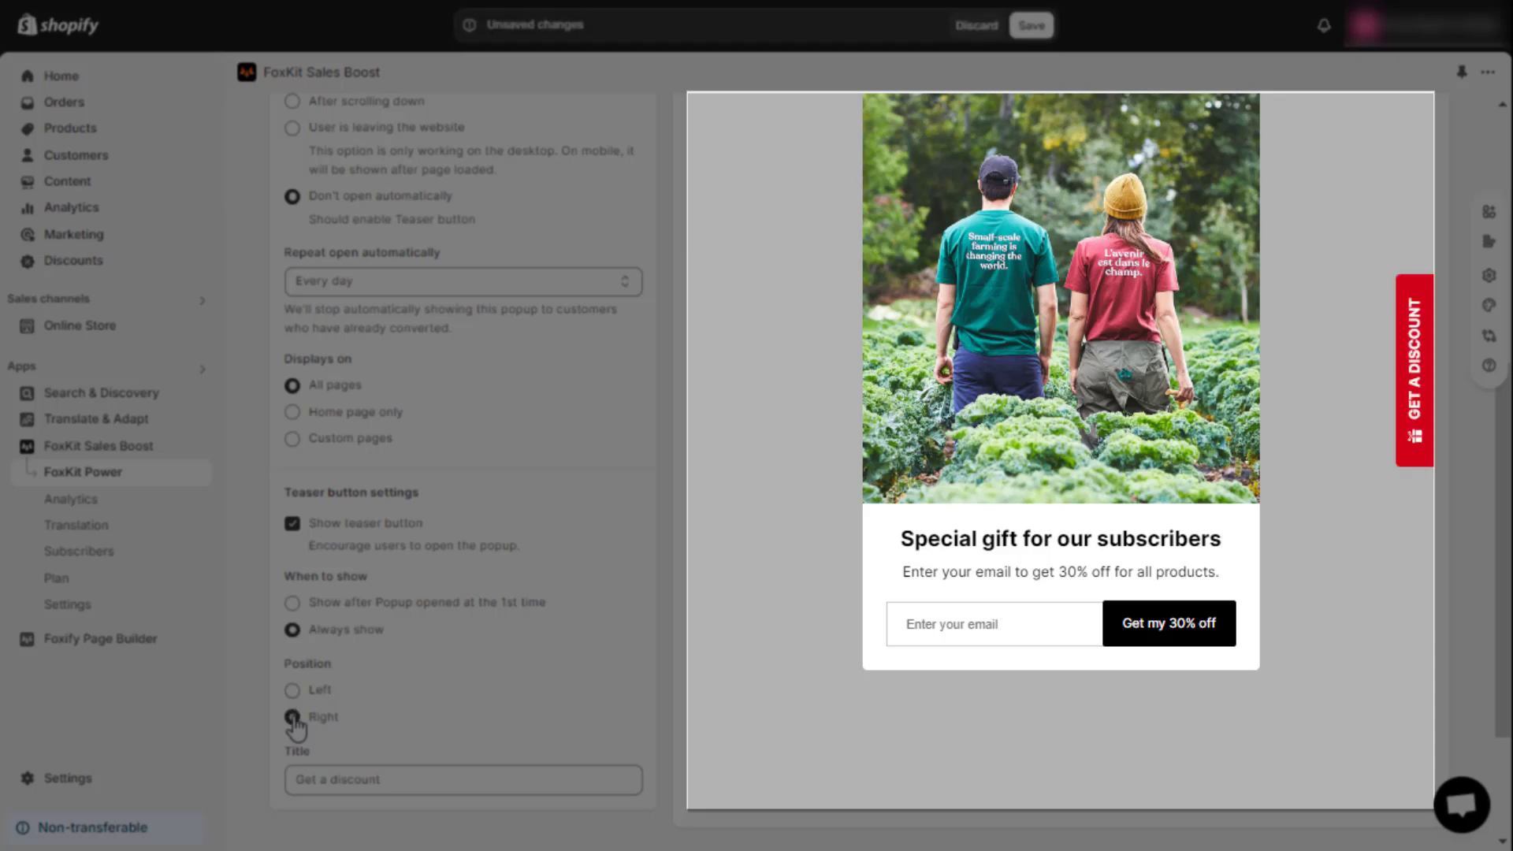
{"action": "left_click", "coordinate": [292, 691]}
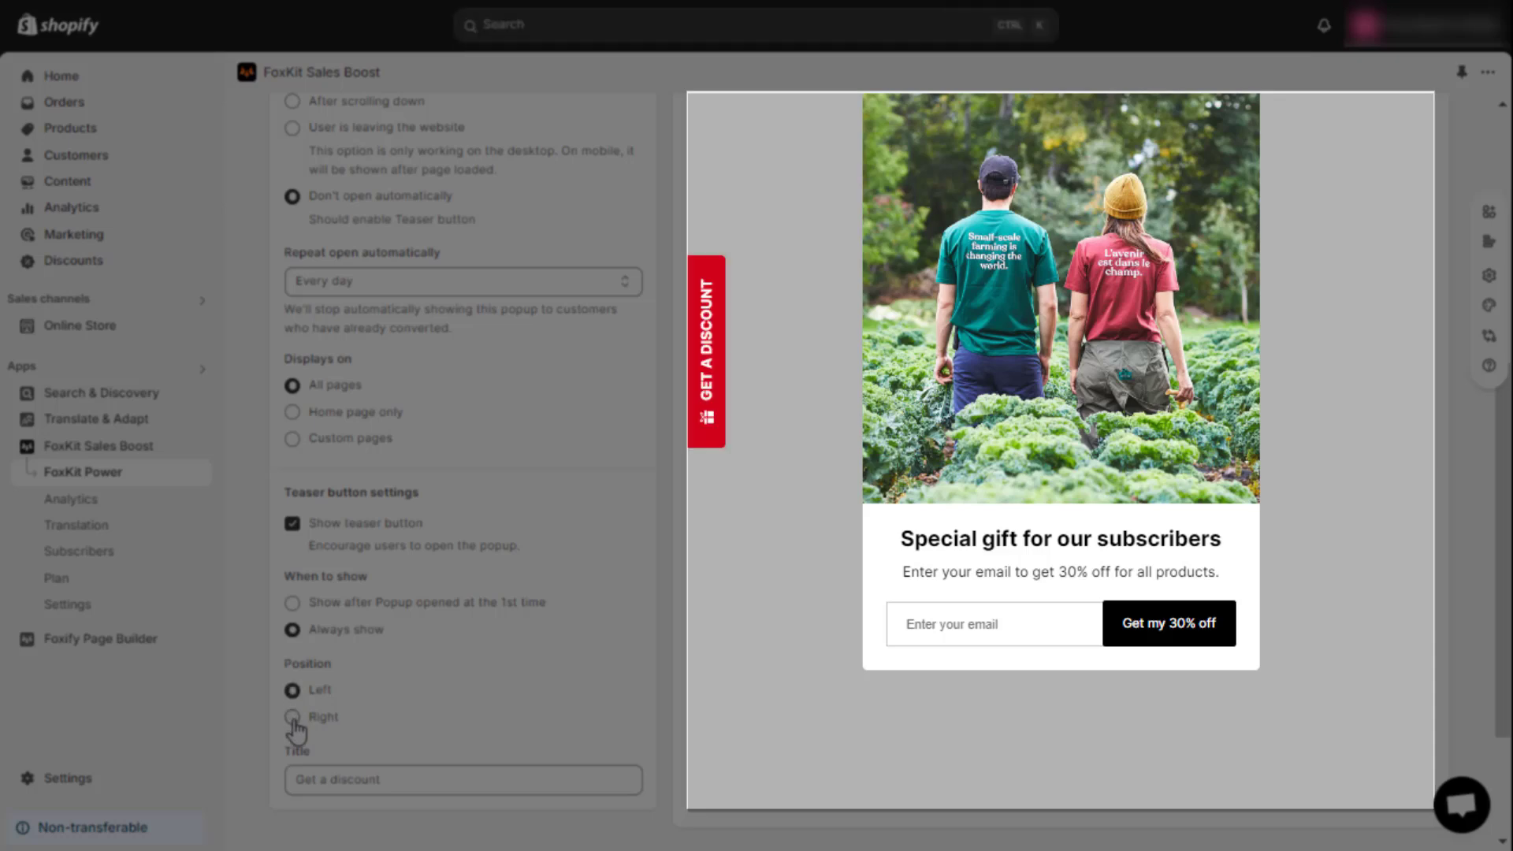
{"action": "left_click", "coordinate": [293, 717]}
{"action": "left_click", "coordinate": [416, 778]}
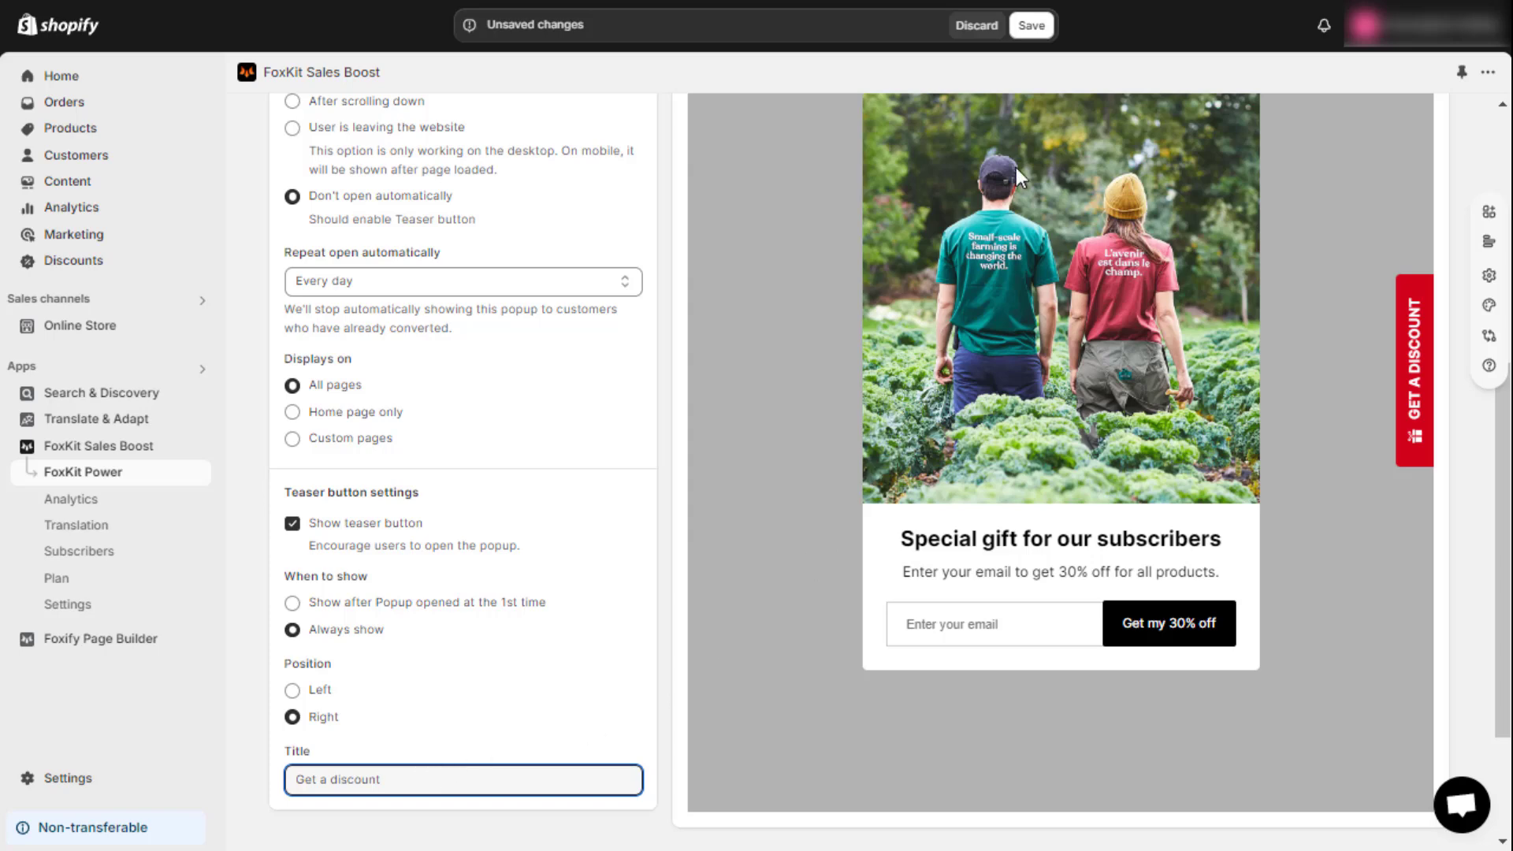
{"action": "left_click", "coordinate": [1029, 35]}
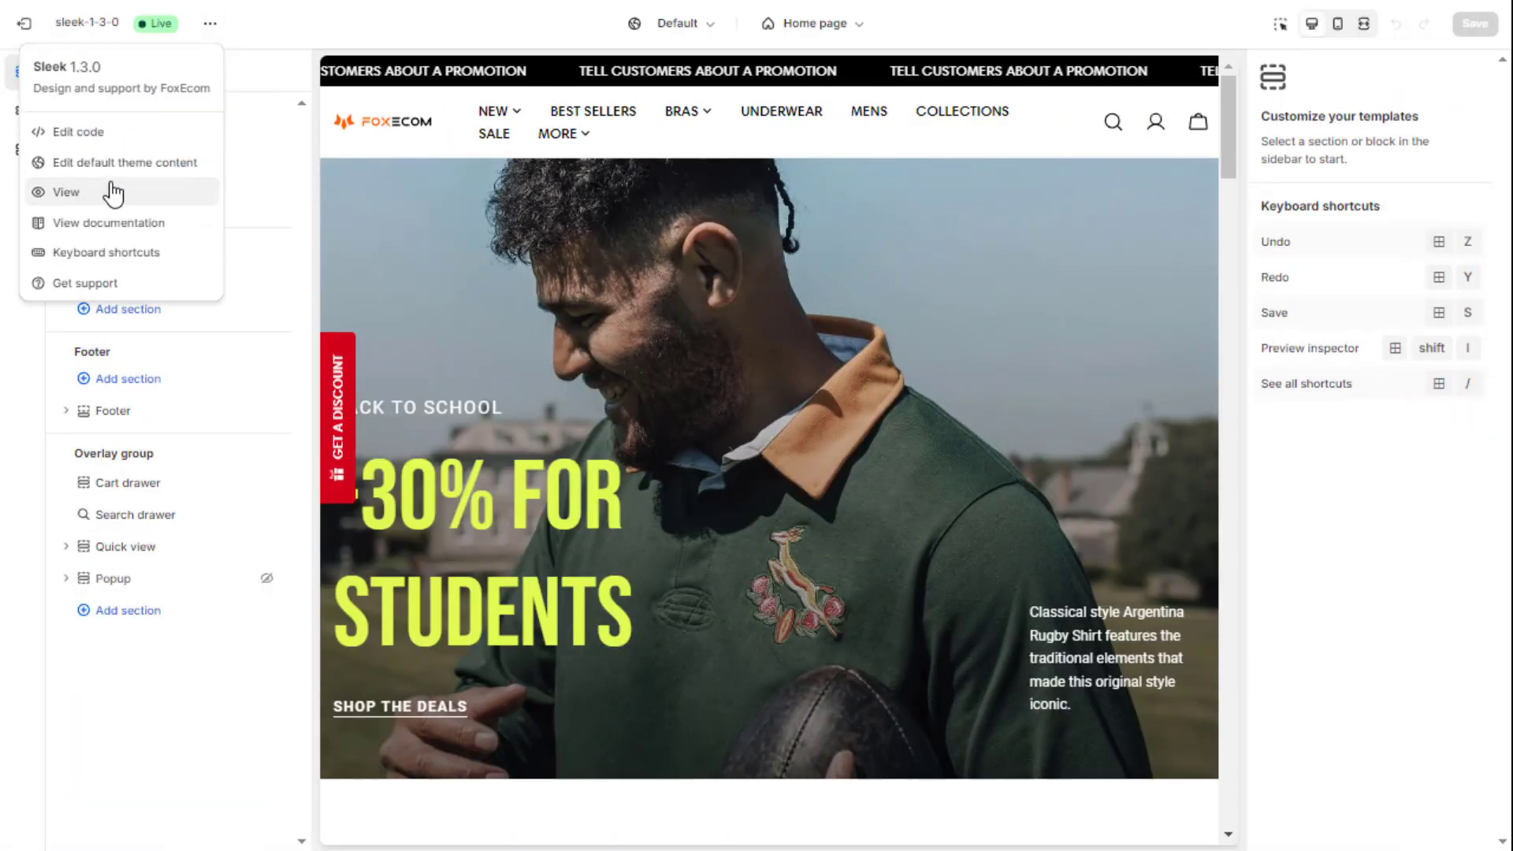
Step: View the live storefront, pass the age check, and dismiss the initial subscribe pop-up
{"action": "left_click", "coordinate": [111, 189]}
{"action": "left_click", "coordinate": [855, 481]}
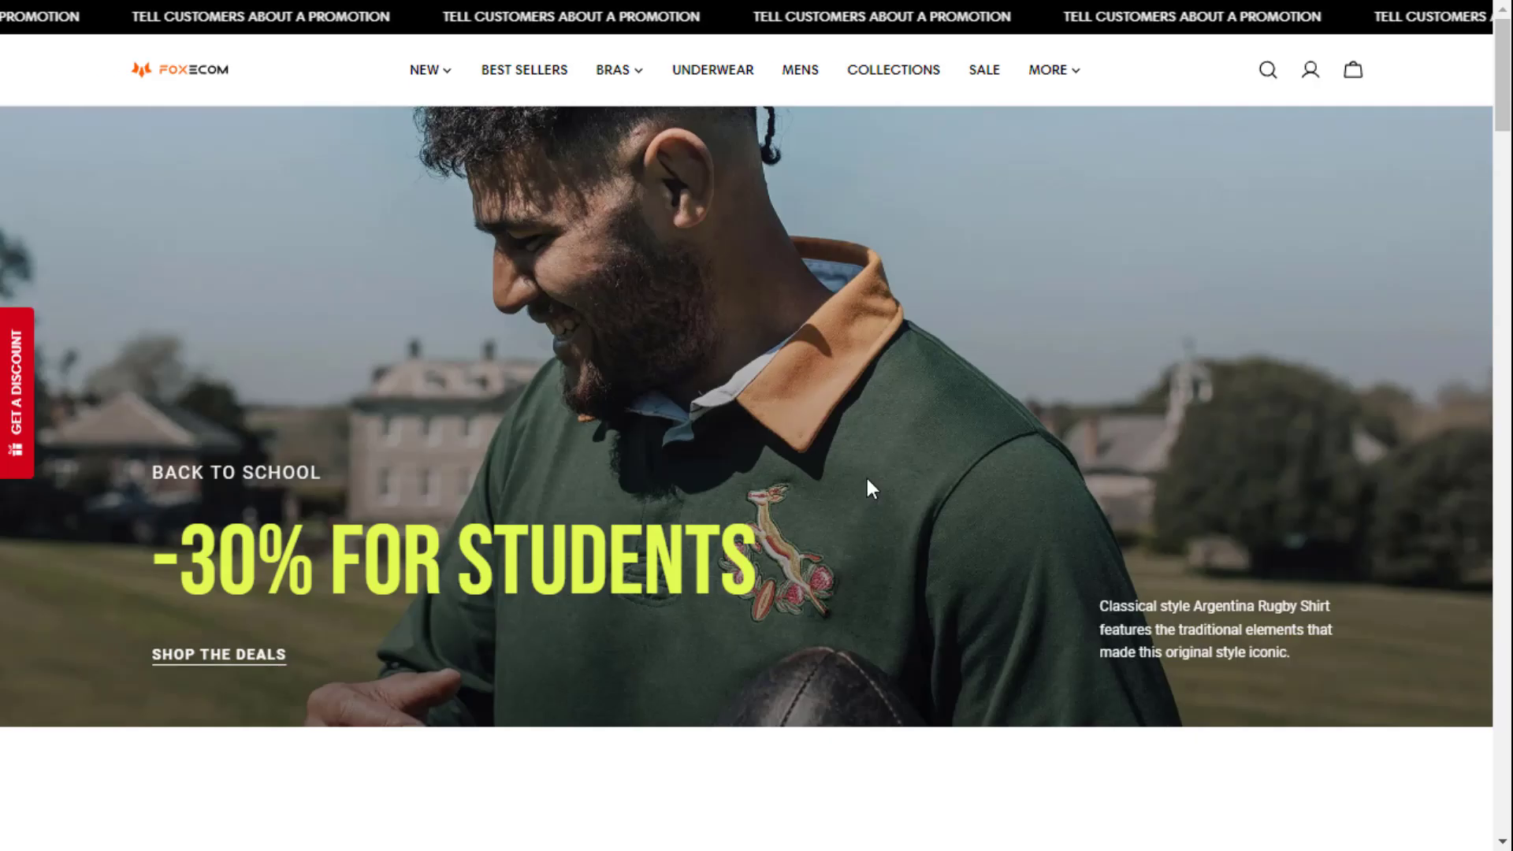
{"action": "scroll", "coordinate": [870, 488], "scroll_direction": "down", "scroll_amount": 1}
{"action": "scroll", "coordinate": [870, 487], "scroll_direction": "down", "scroll_amount": 3}
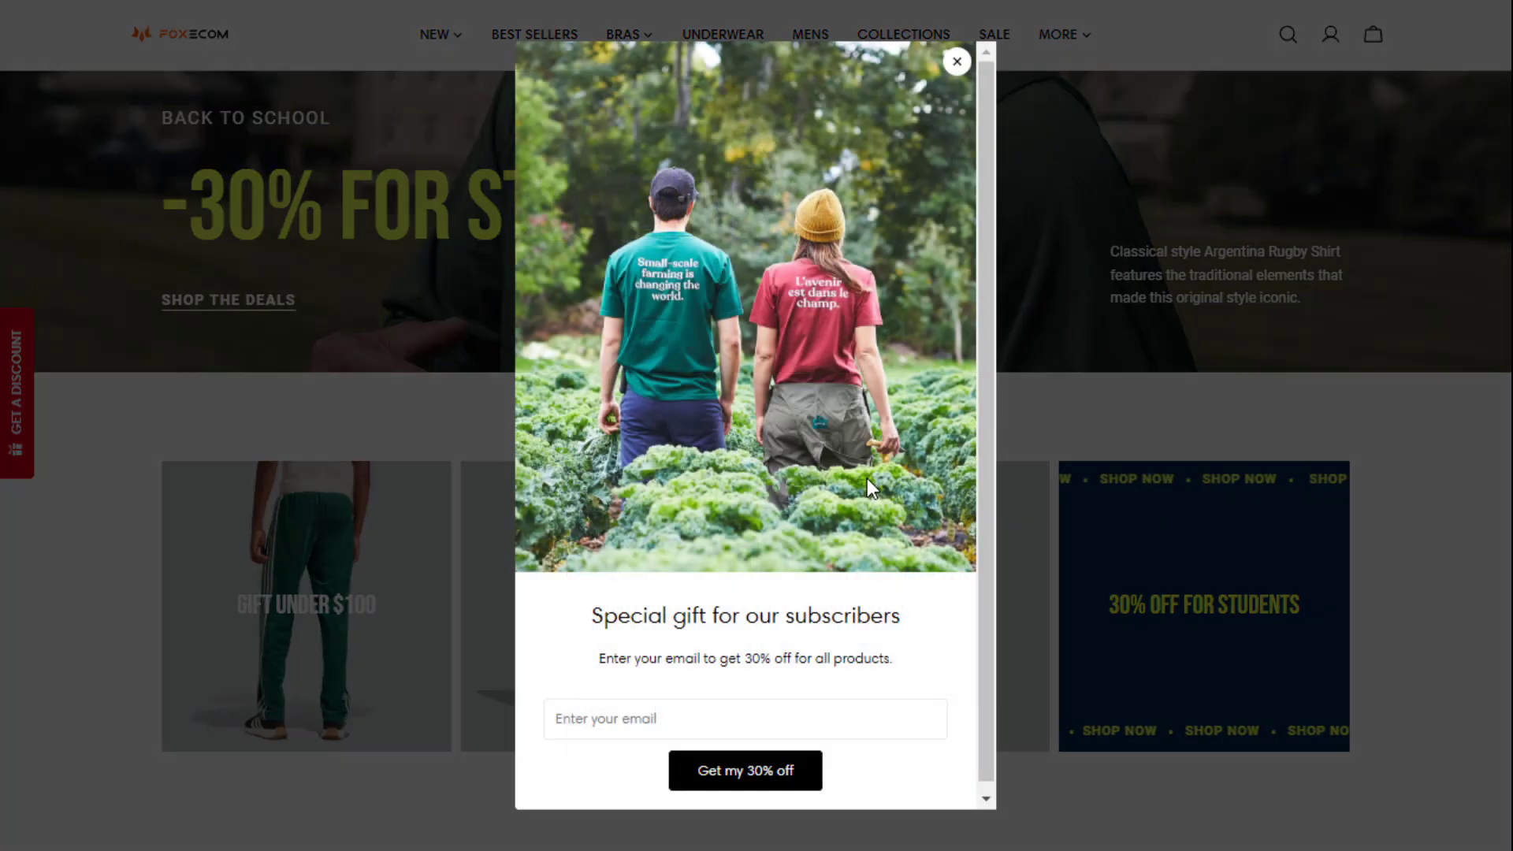
{"action": "scroll", "coordinate": [766, 390], "scroll_direction": "down", "scroll_amount": 1}
{"action": "scroll", "coordinate": [766, 400], "scroll_direction": "up", "scroll_amount": 1}
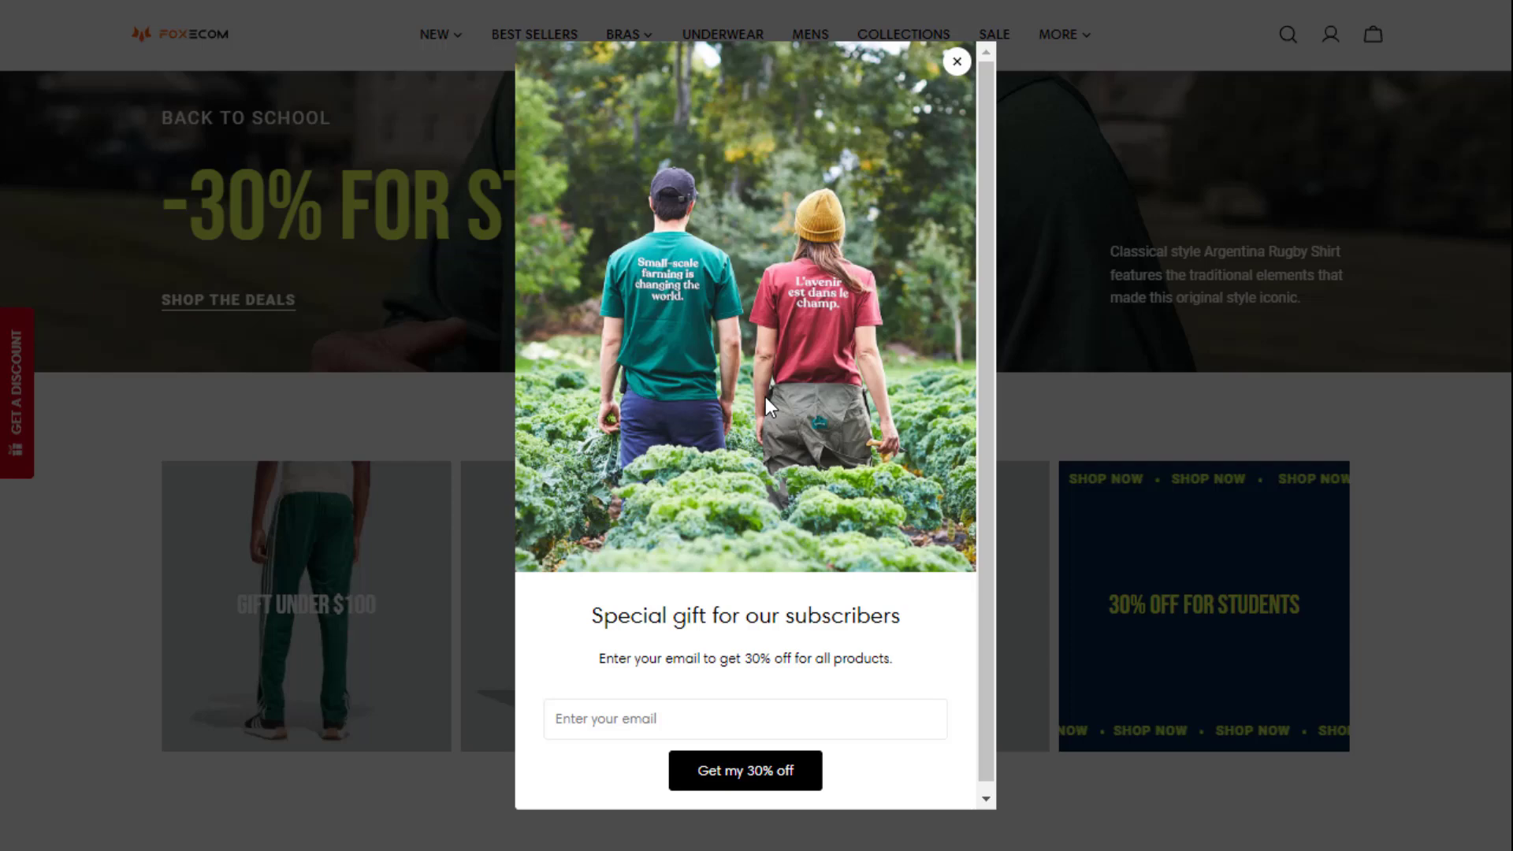
{"action": "left_click", "coordinate": [957, 62]}
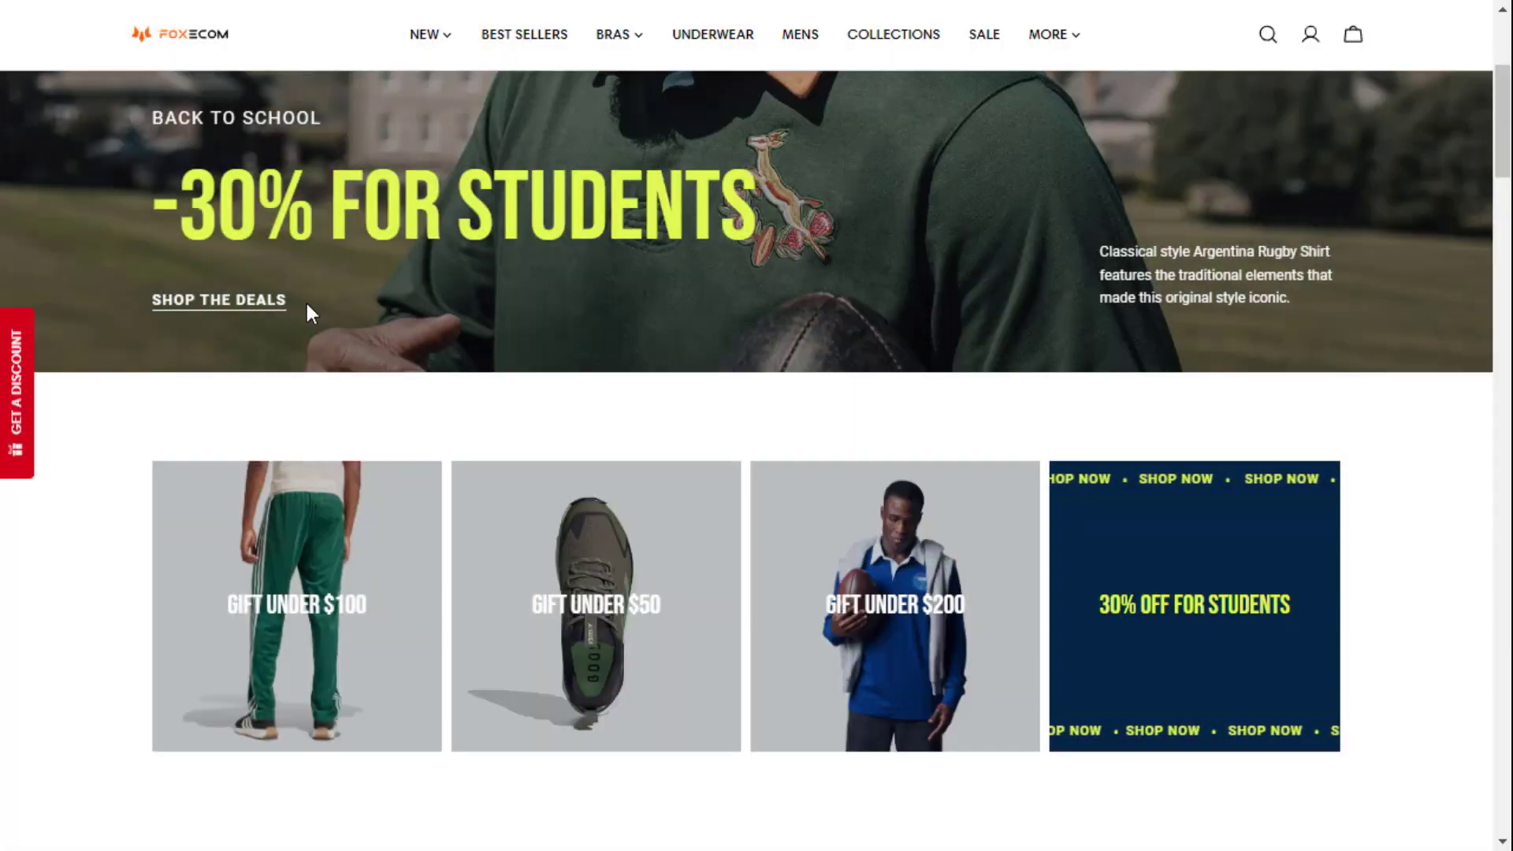
Step: Reopen the pop-up from the GET A DISCOUNT teaser, subscribe with an email, copy coupon 30_OFF, and close it
{"action": "left_click", "coordinate": [17, 425]}
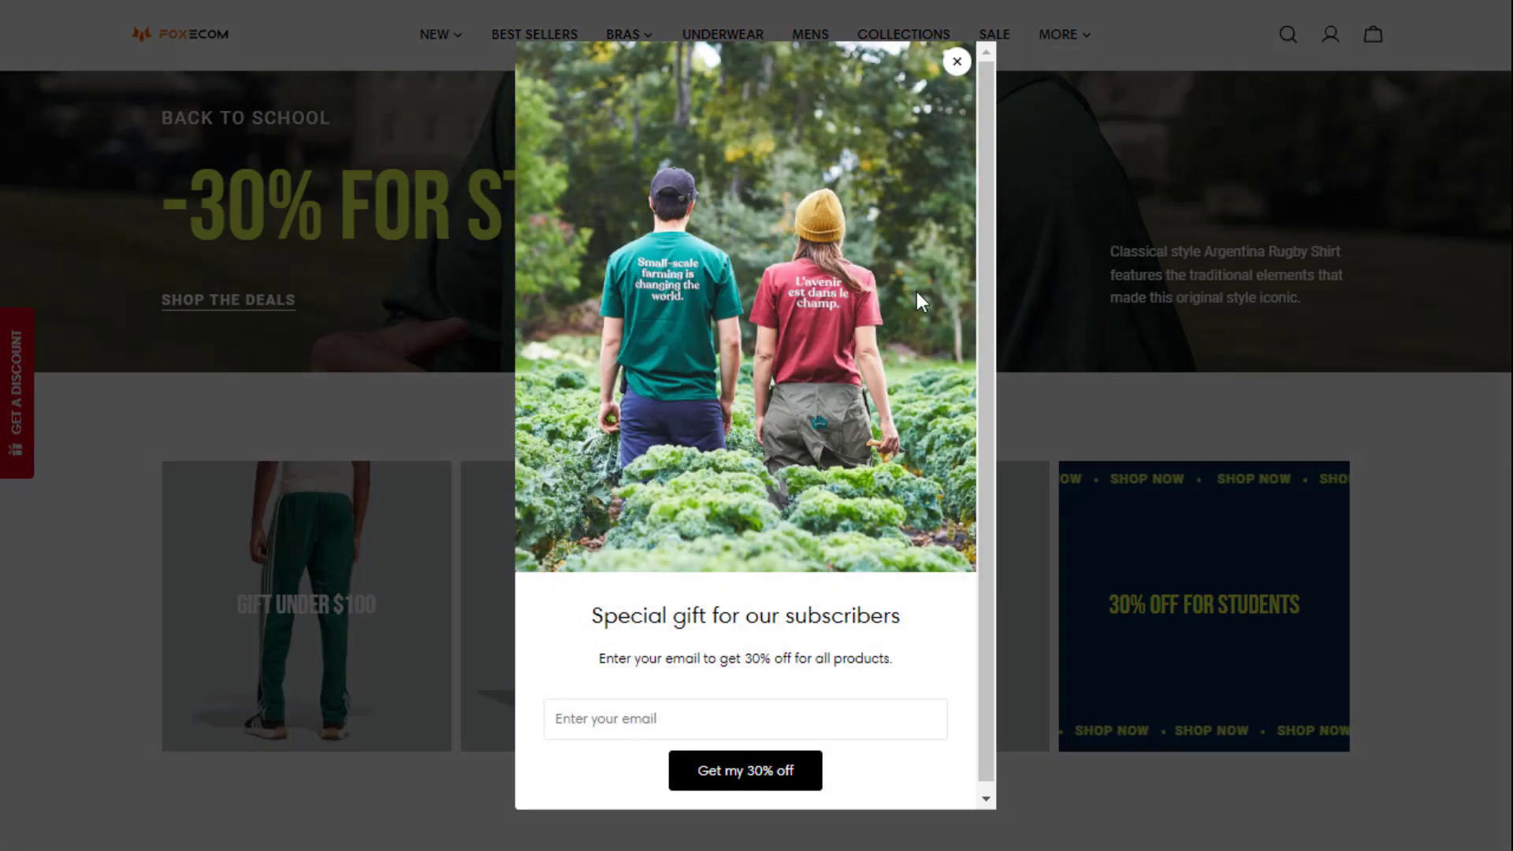
{"action": "scroll", "coordinate": [916, 291], "scroll_direction": "down", "scroll_amount": 1}
{"action": "left_click", "coordinate": [635, 712]}
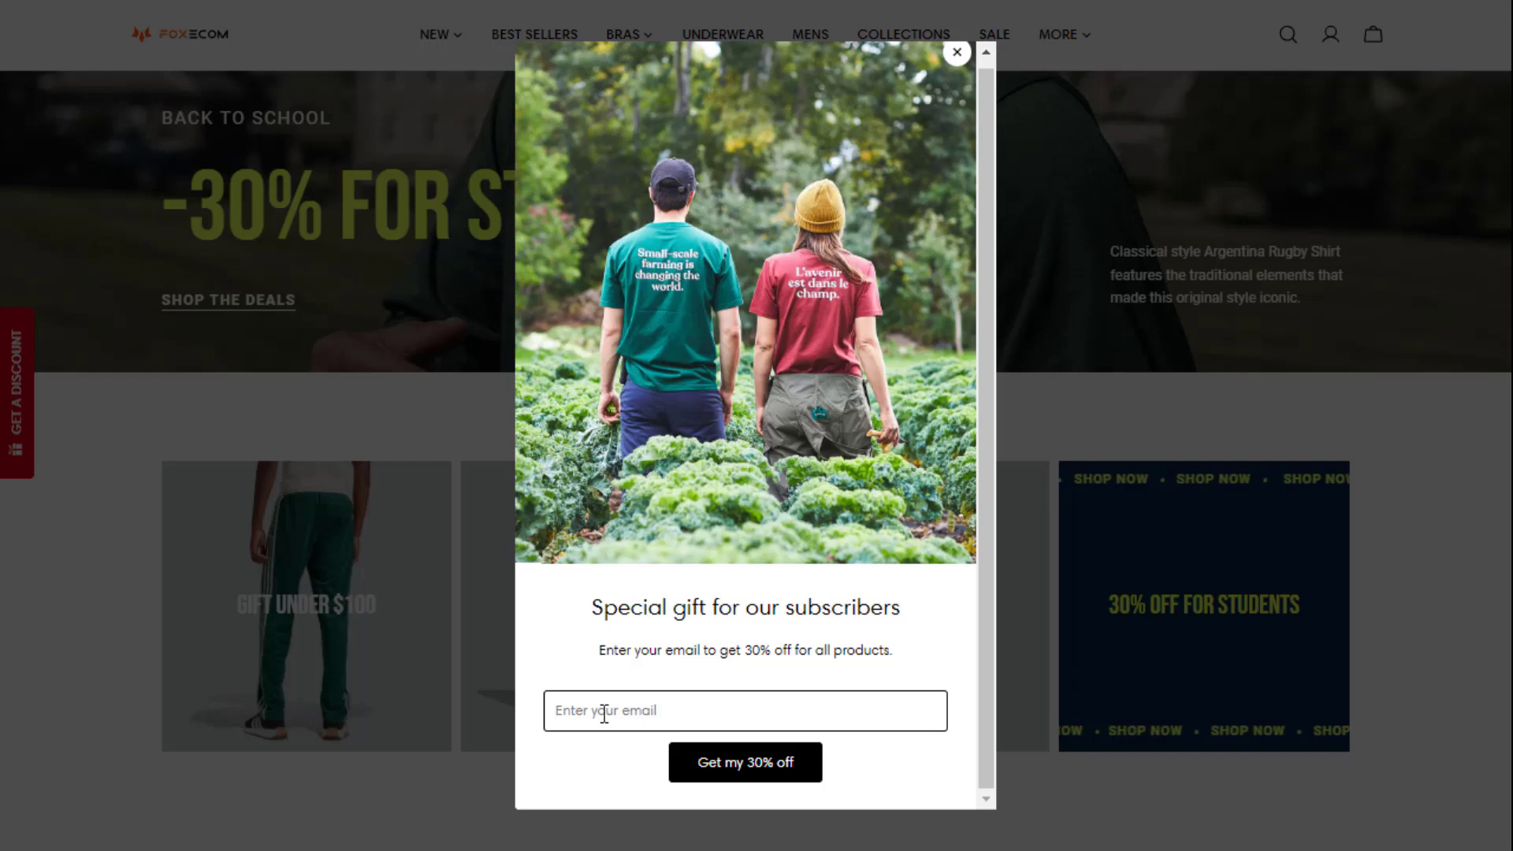
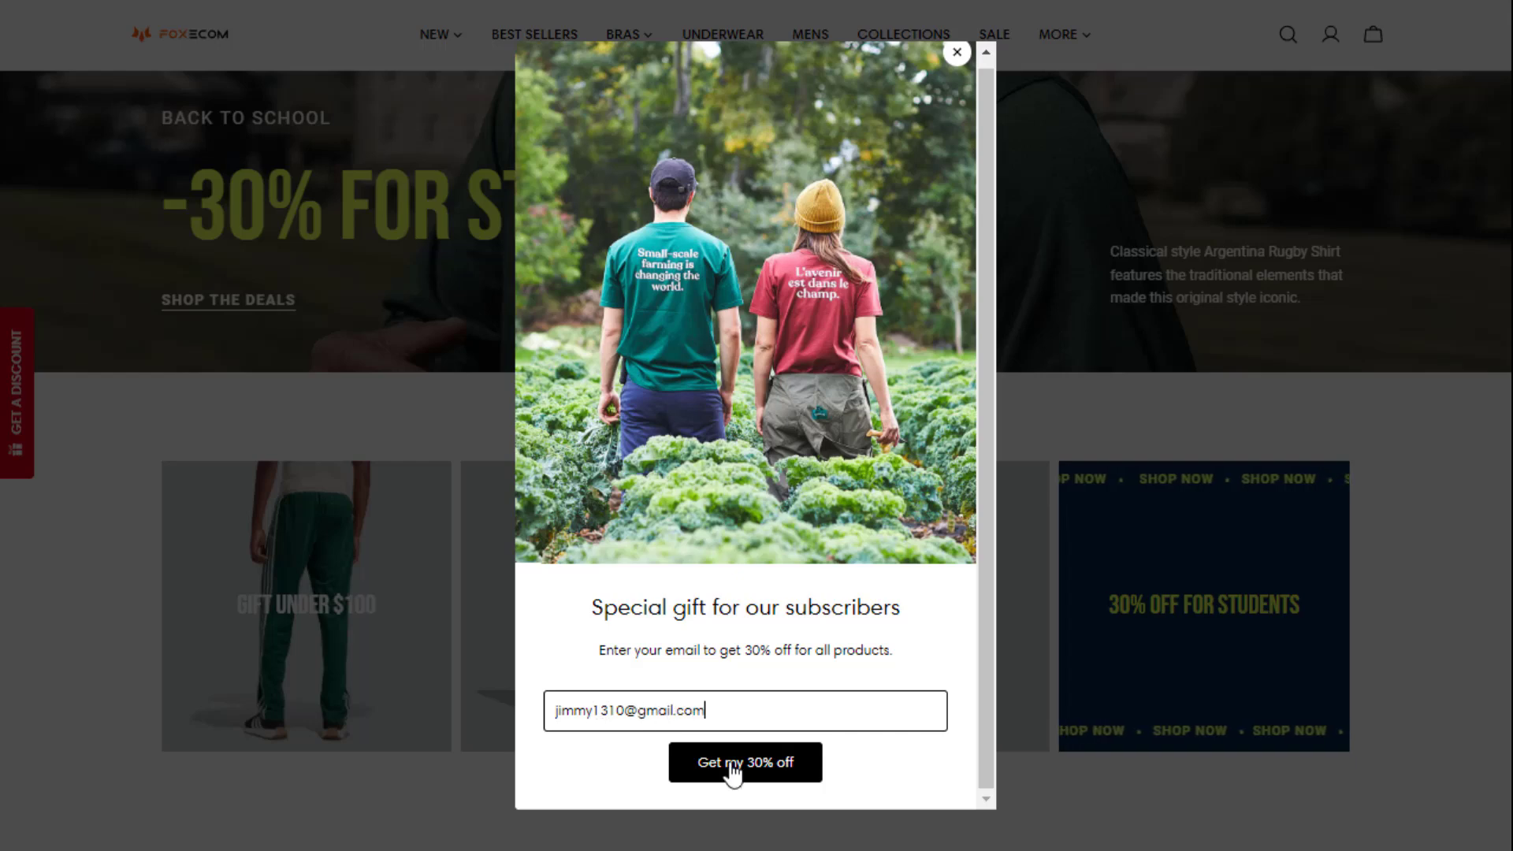
{"action": "left_click", "coordinate": [731, 771]}
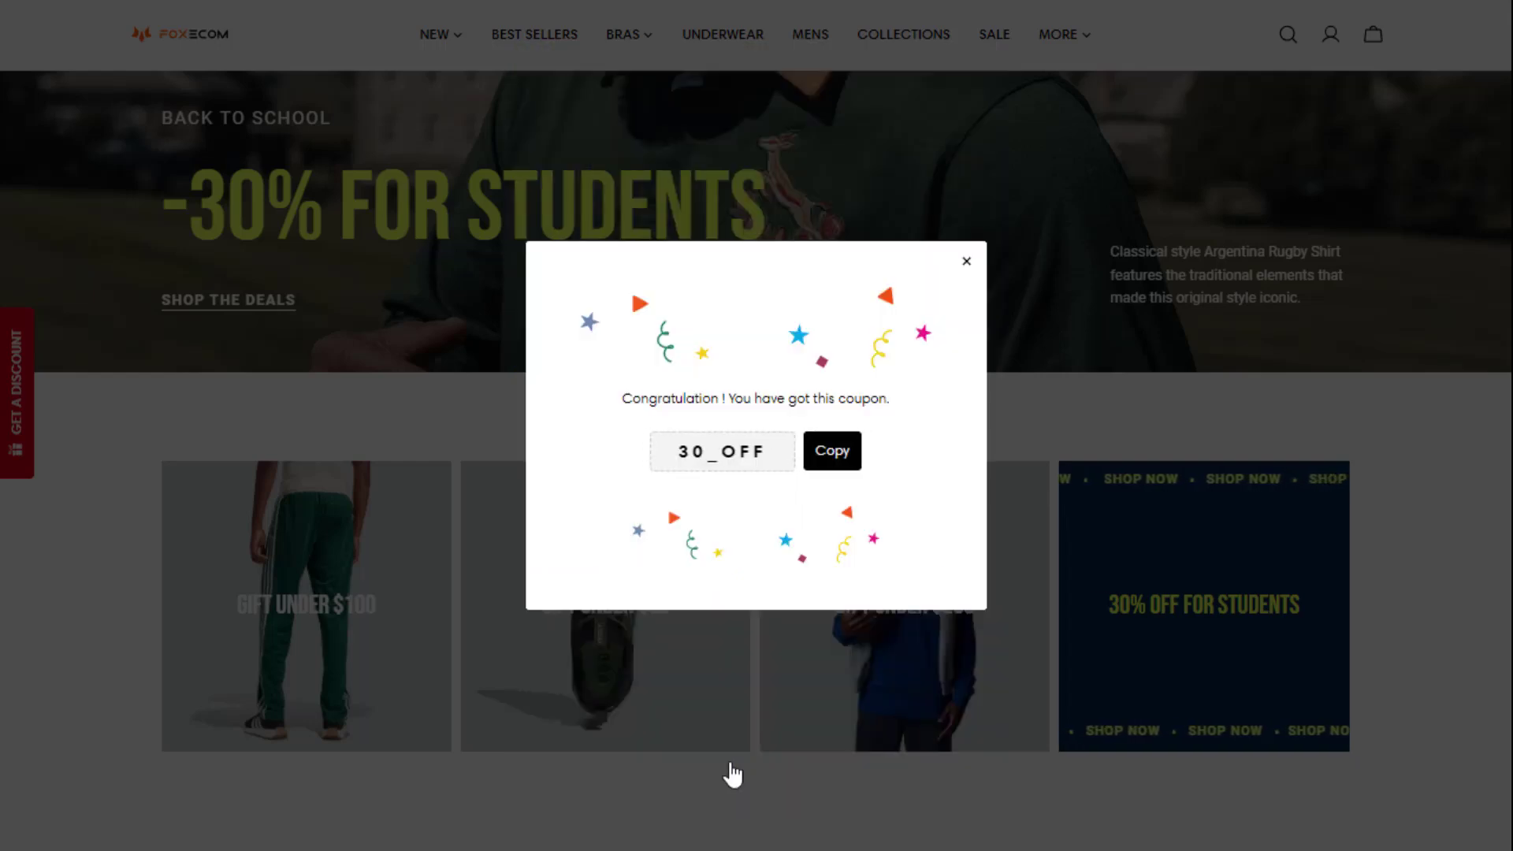
{"action": "left_click", "coordinate": [836, 455]}
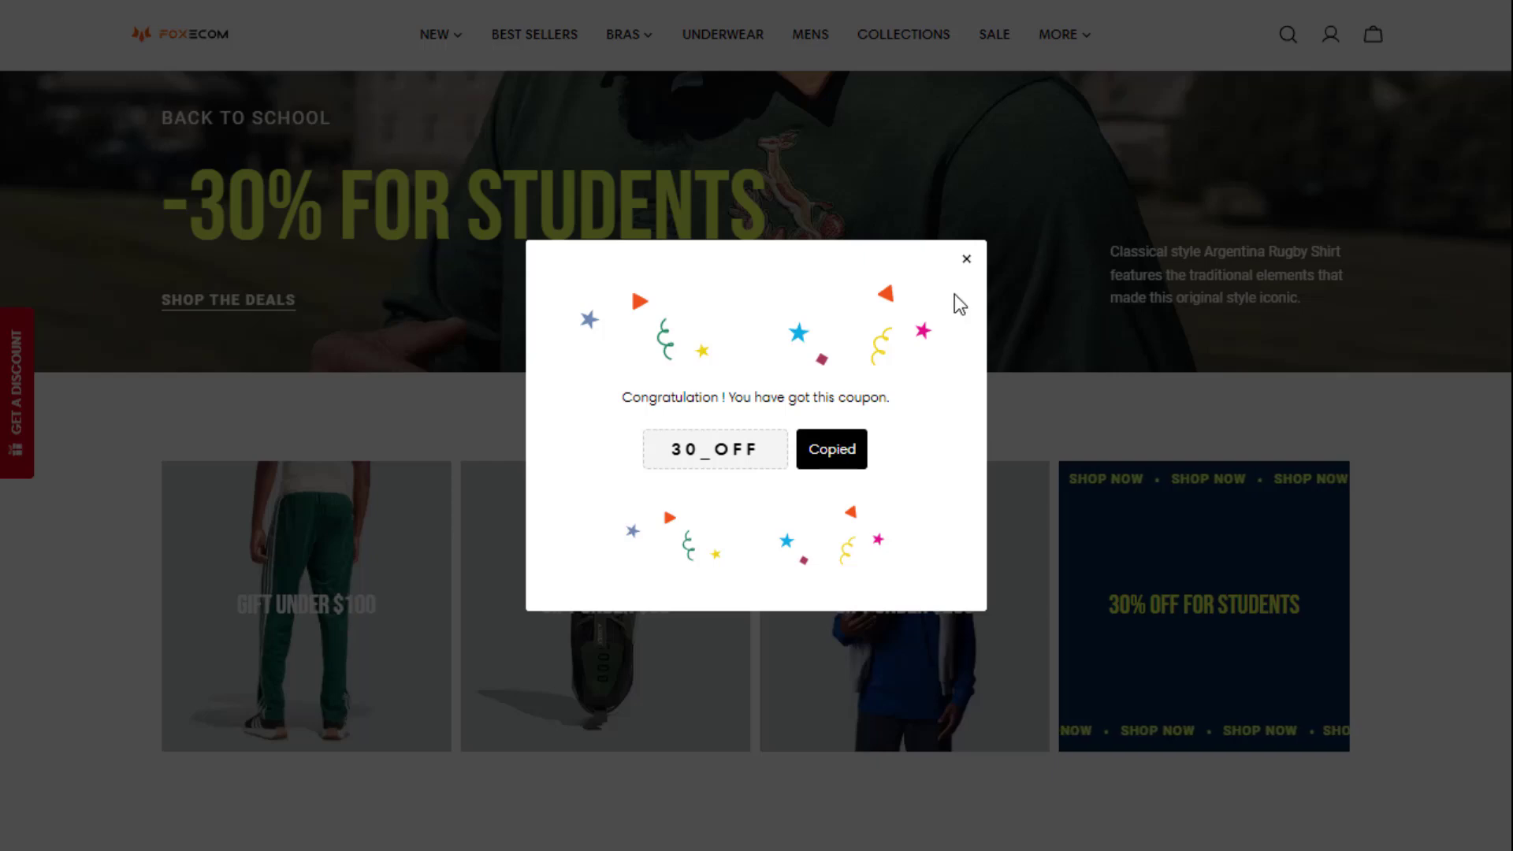
{"action": "left_click", "coordinate": [966, 261]}
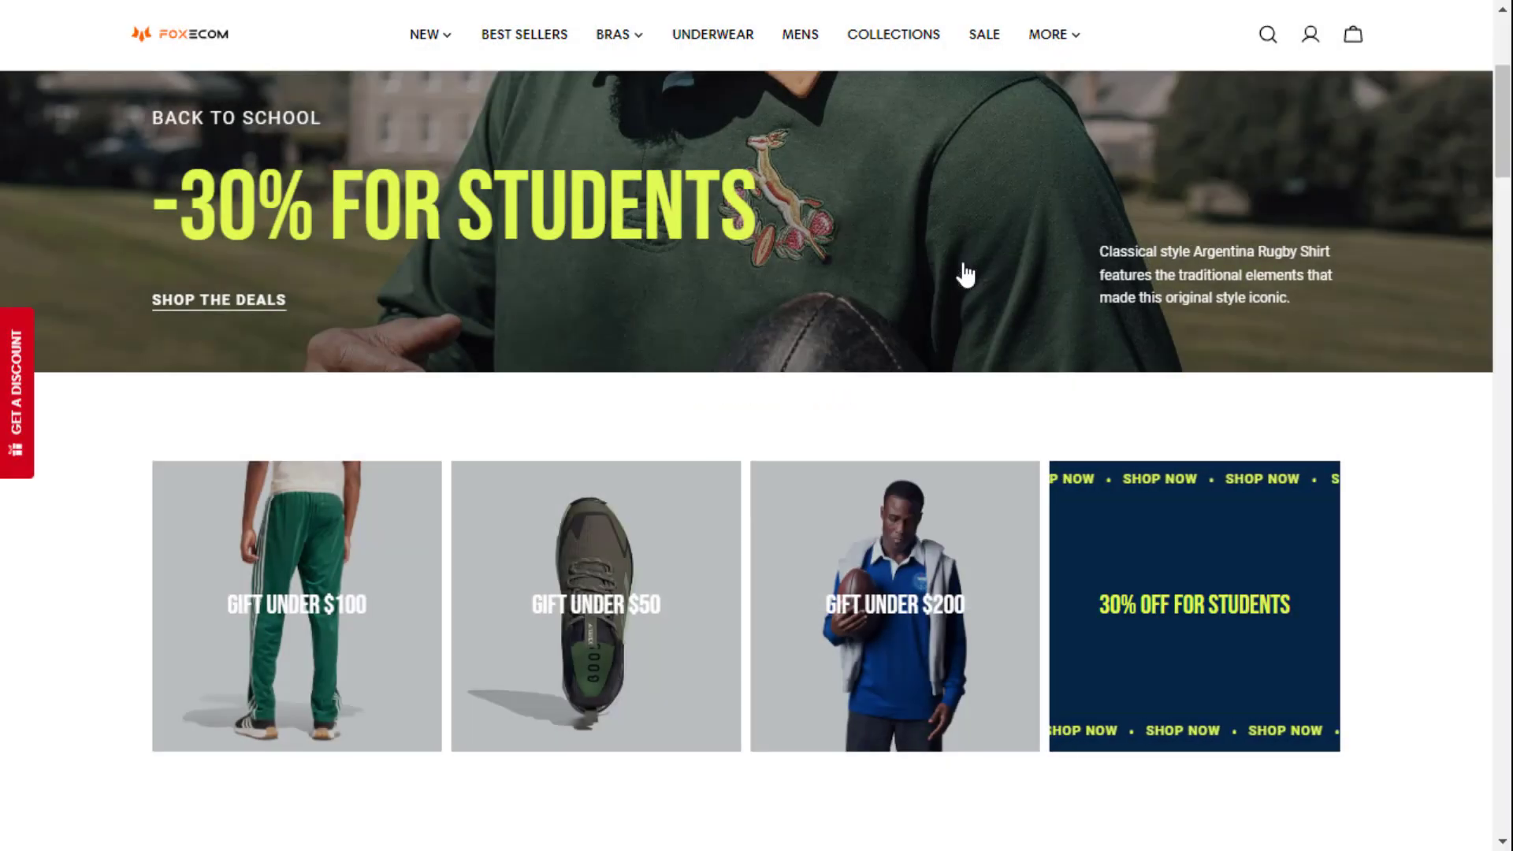